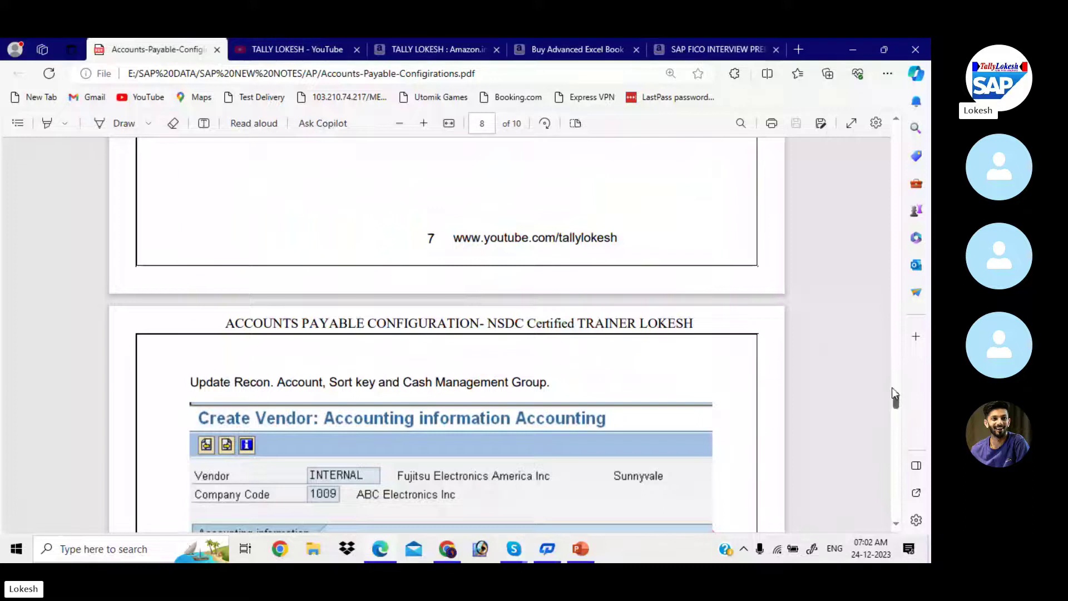
- Find the table of GL accounts required for Accounts Payable in the configuration PDF
left_click_drag(896, 396, 893, 141)
scroll(893, 144, "down", 10)
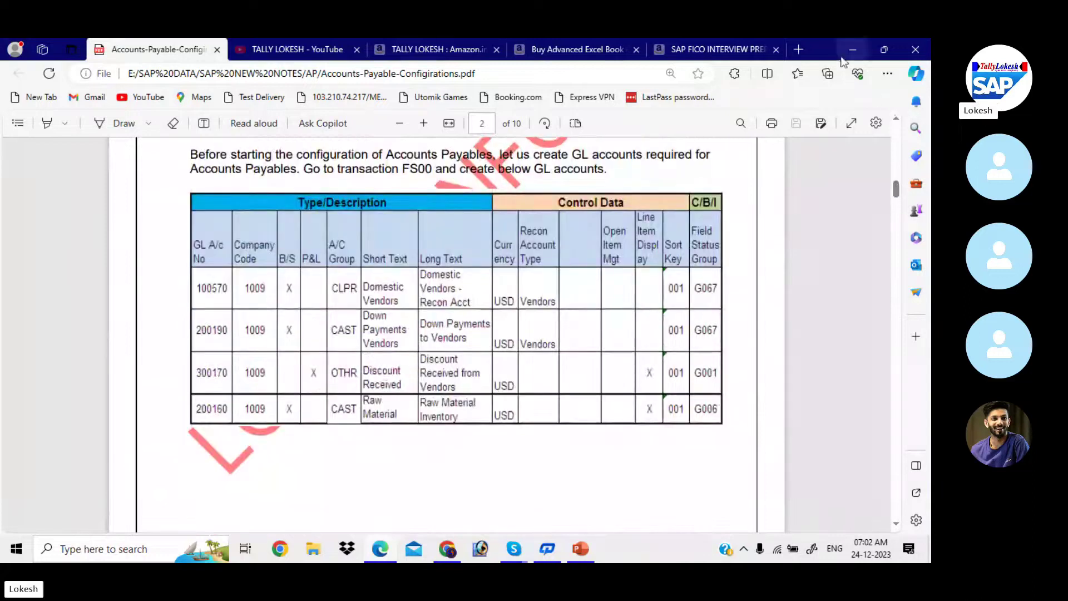
left_click(854, 51)
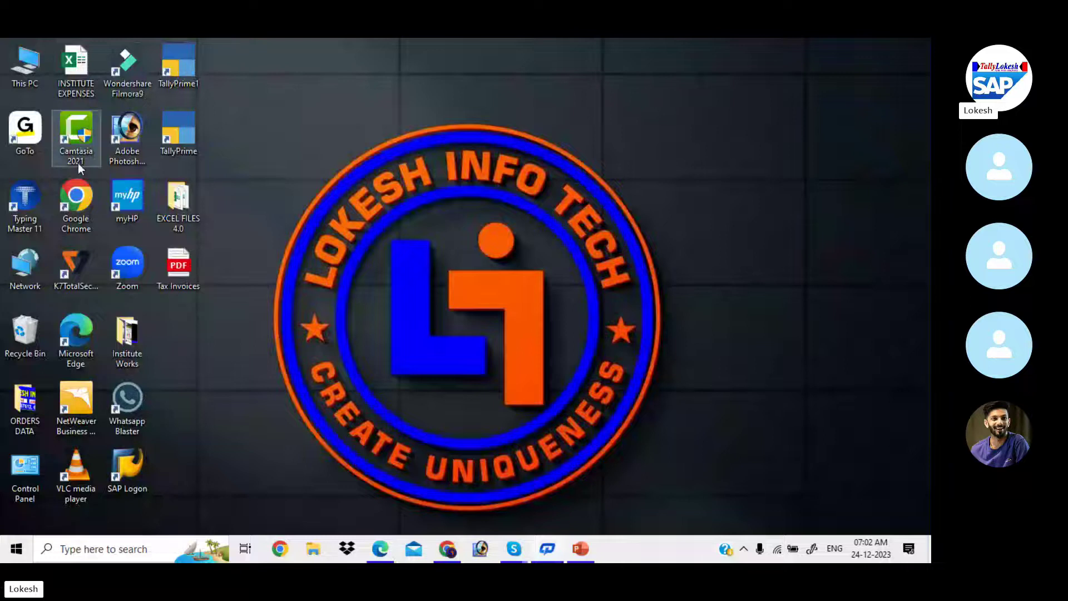
- Switch to SAP Logon, open the EHP7 connection and log on to client 800 with the user ID and account password
double_click(128, 468)
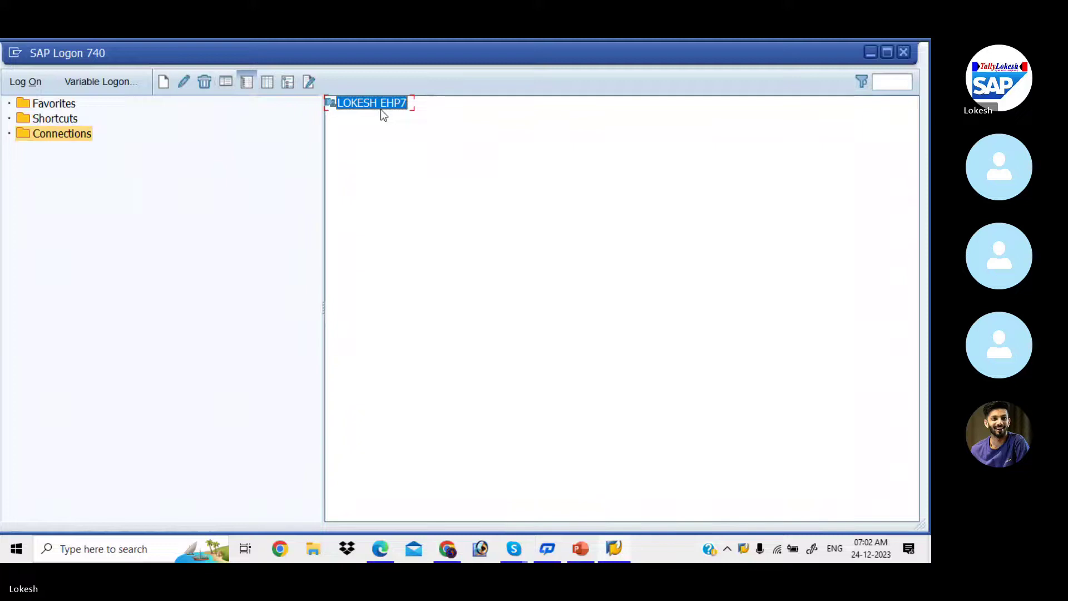
double_click(380, 110)
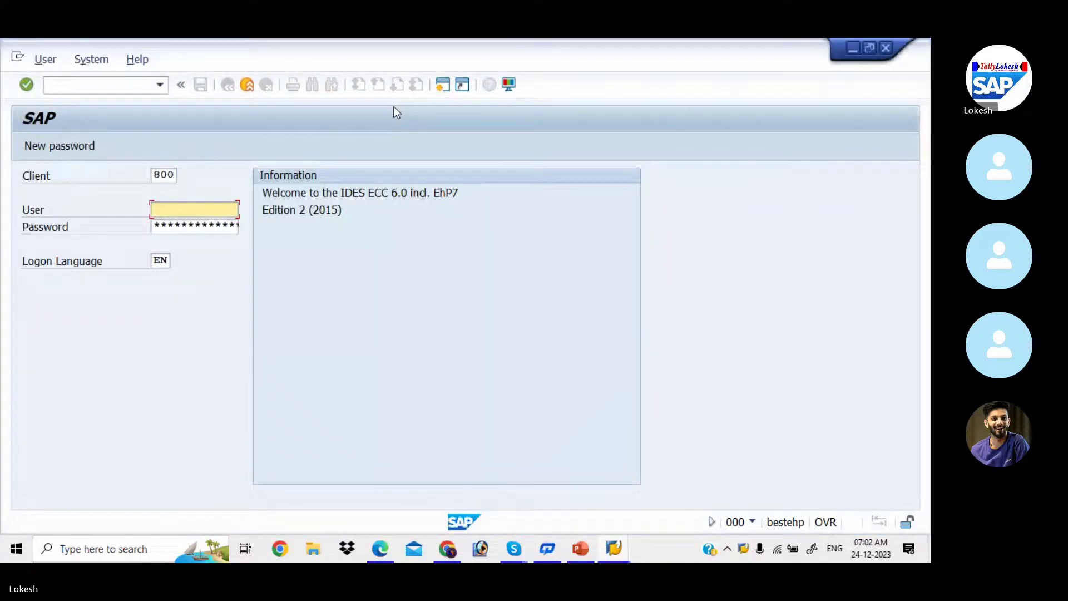
key("Tab")
type("*************")
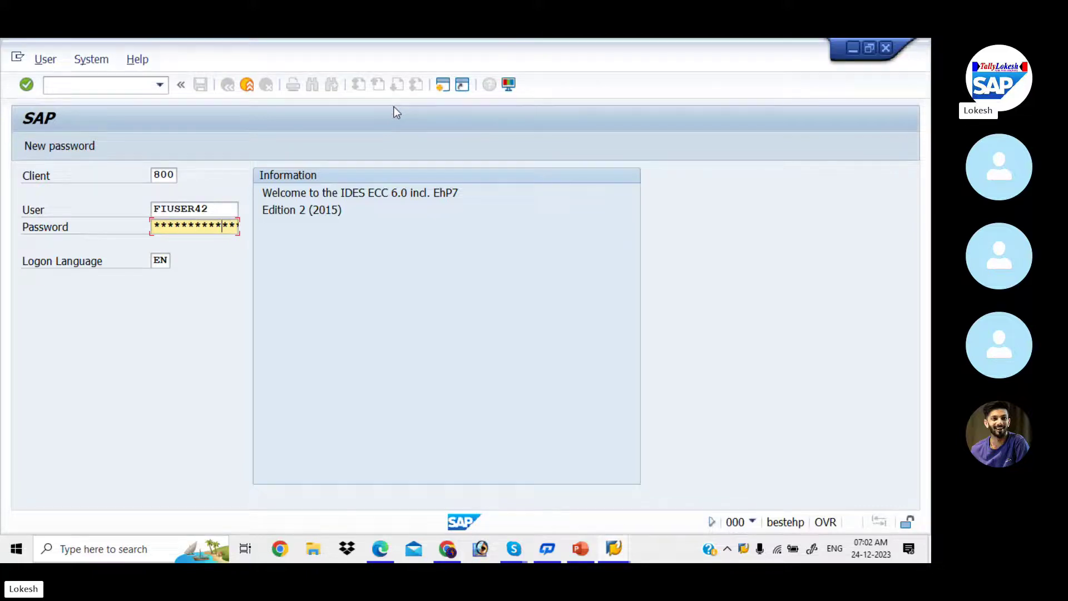
key("Return")
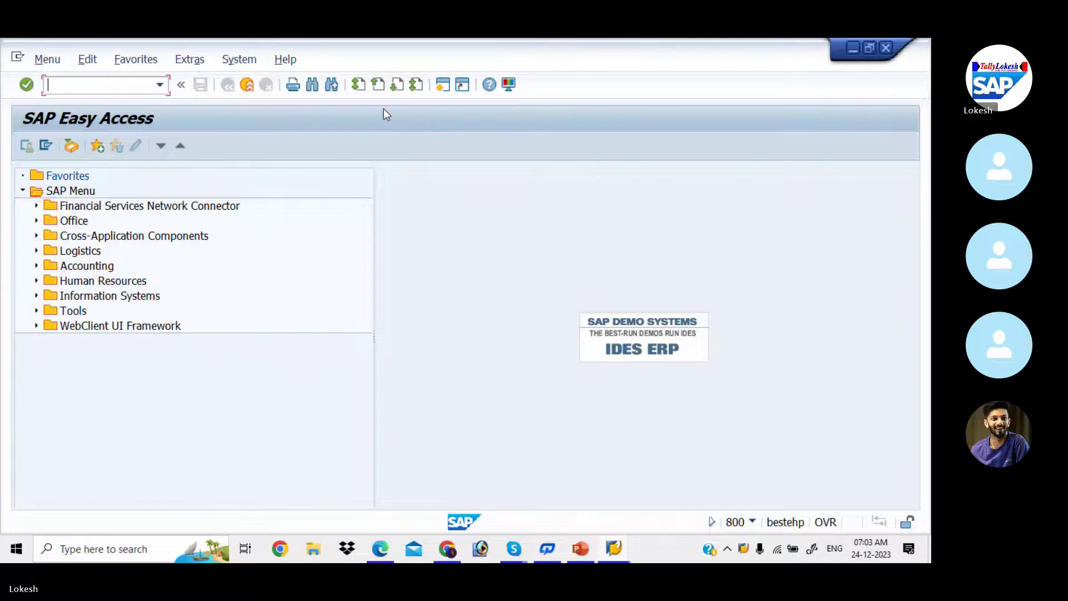
- Open transaction FS00 and select the IDBI Bank A/c account in the current assets group
type("FS00")
key("Return")
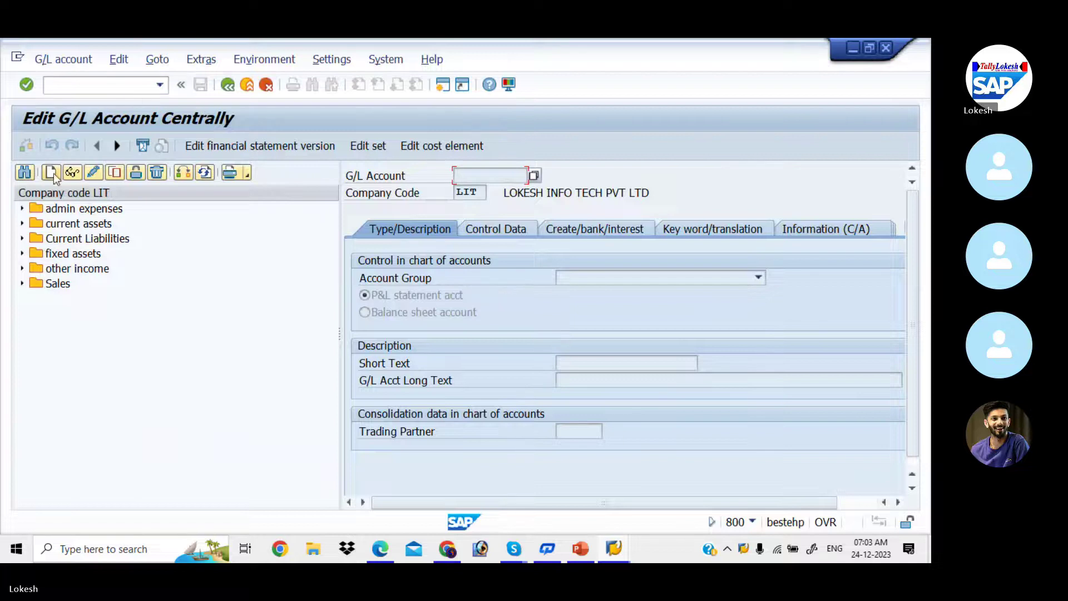
left_click(21, 223)
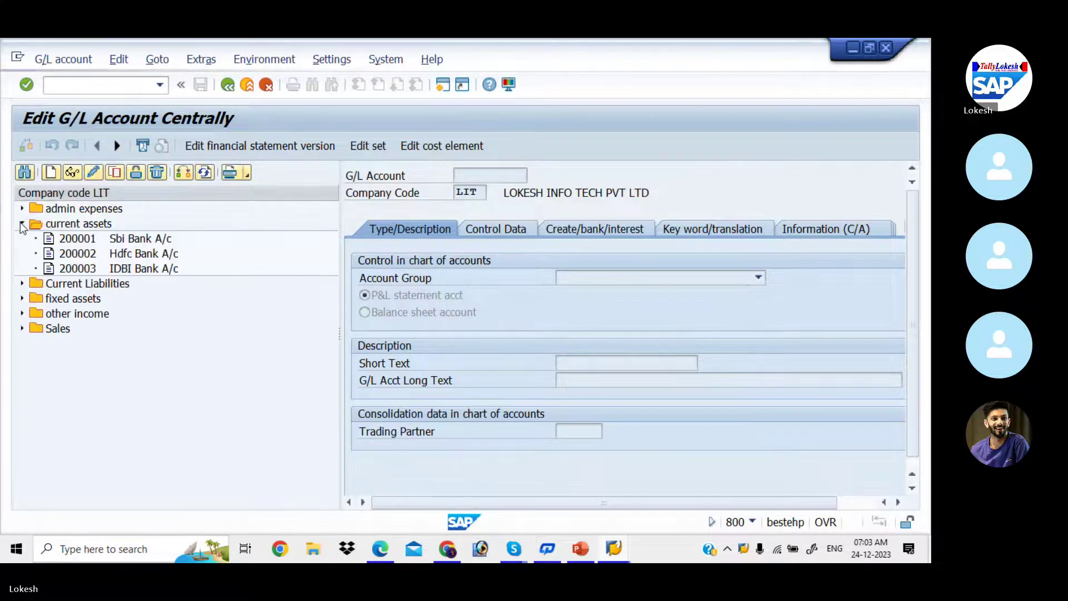
left_click(75, 270)
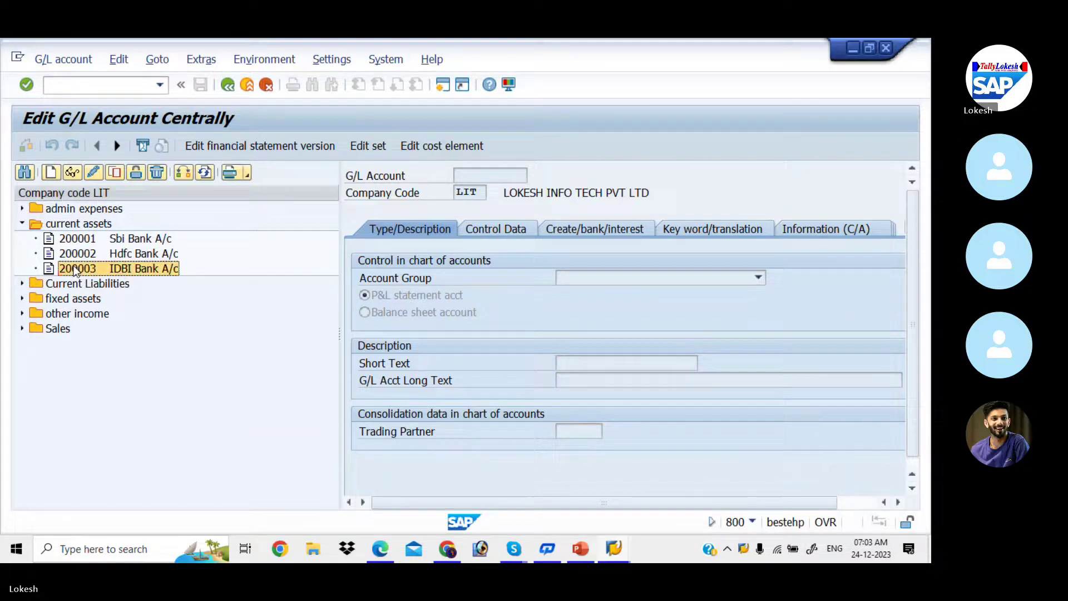
- Review the GL account table in the PDF and the Vendor Down Payment configuration steps in PowerPoint, and return to the G/L account editor
key("alt+Tab")
key("alt+Tab")
key("alt+Tab")
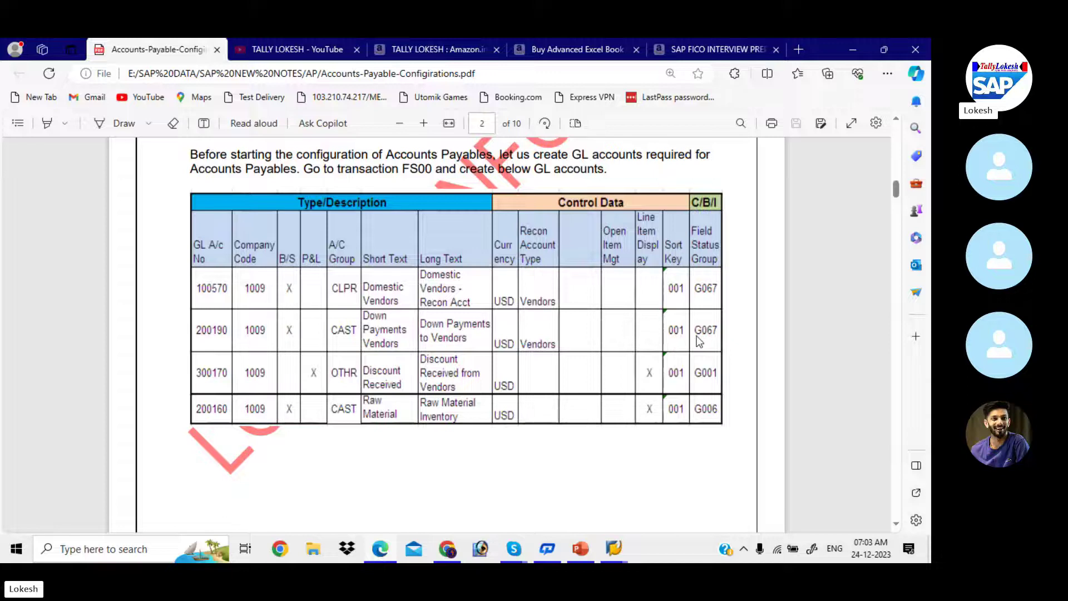
key("alt+Tab")
key("alt+Tab")
key("alt+Tab")
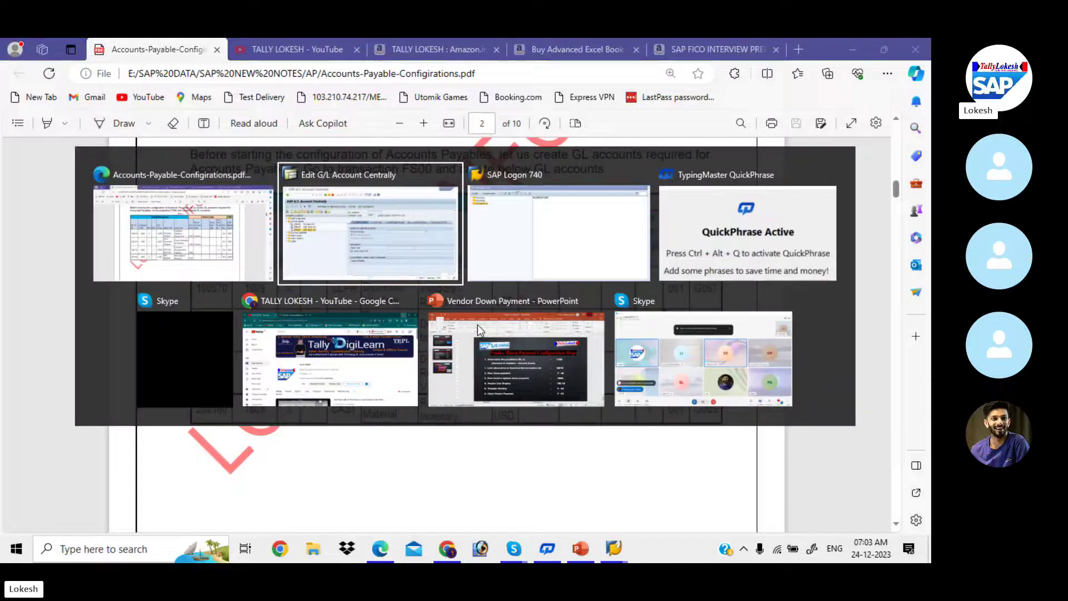
key("alt+Tab")
key("alt+Tab")
key("alt+Tab")
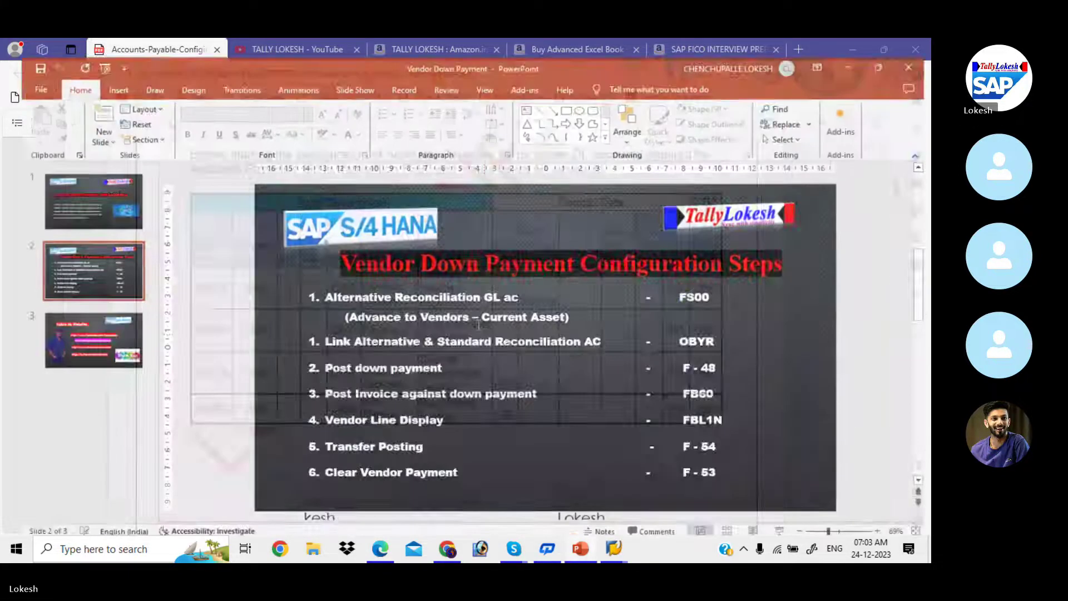
key("alt+Tab")
key("alt+Tab")
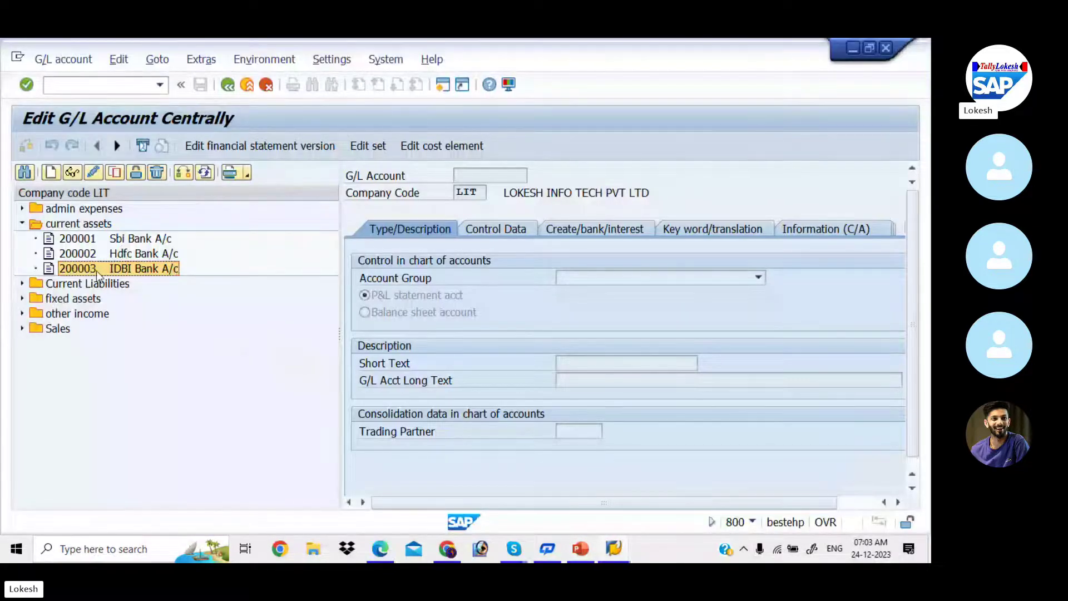
- Copy G/L account 200003 to a new account 200004 in company code LIT
right_click(96, 270)
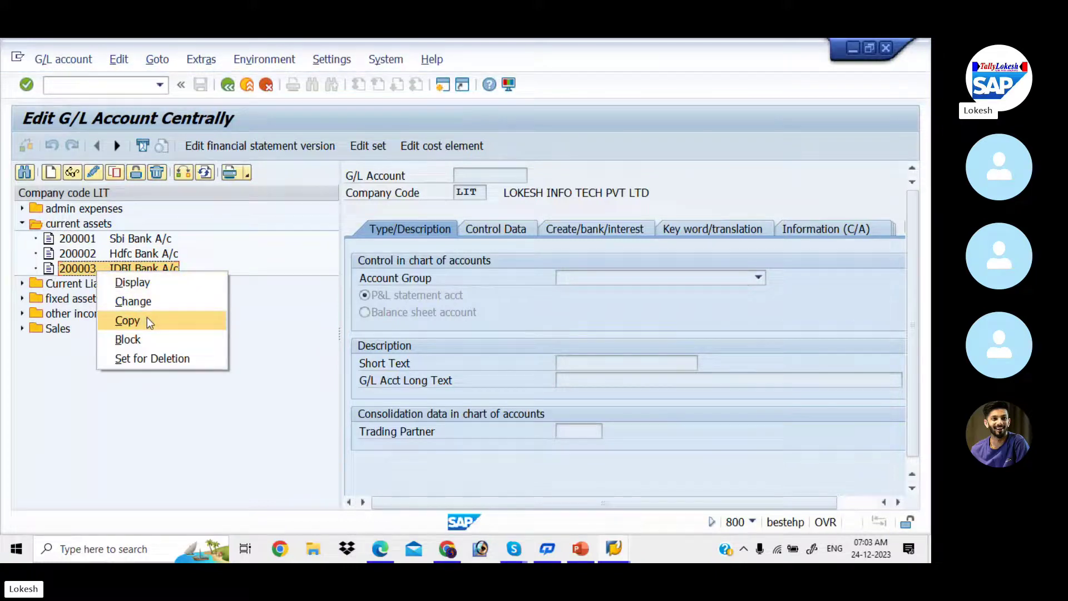
left_click(149, 320)
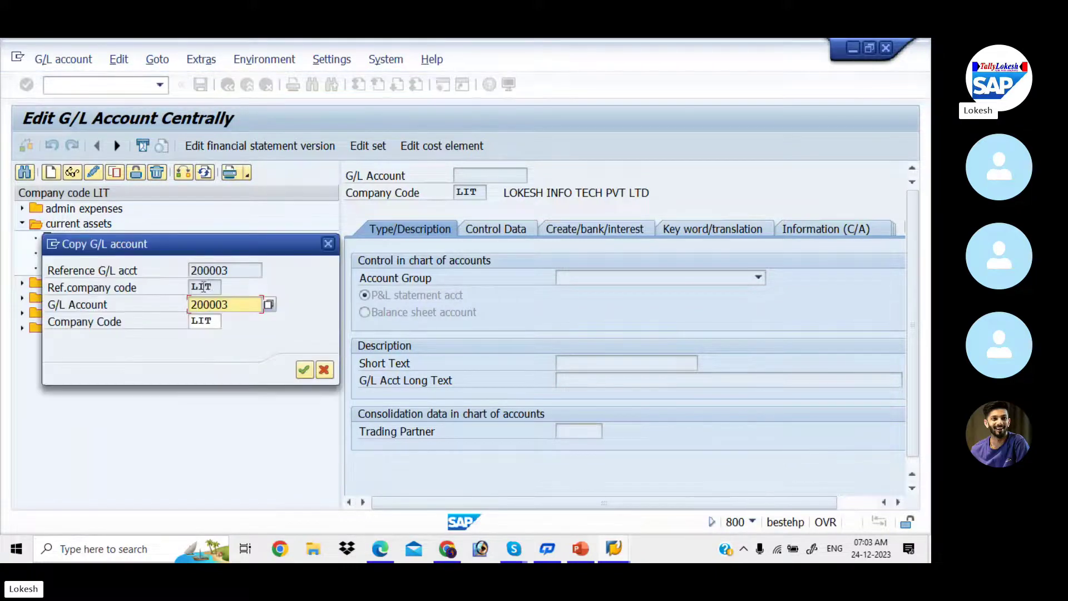
left_click_drag(234, 248, 237, 340)
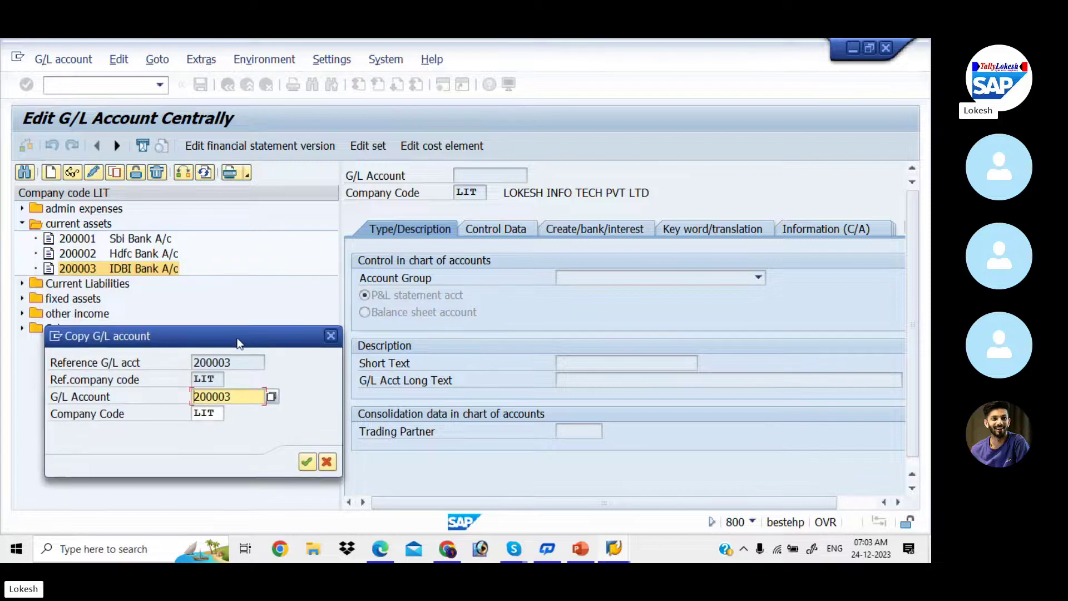
left_click(241, 397)
key("BackSpace")
type("4")
key("Return")
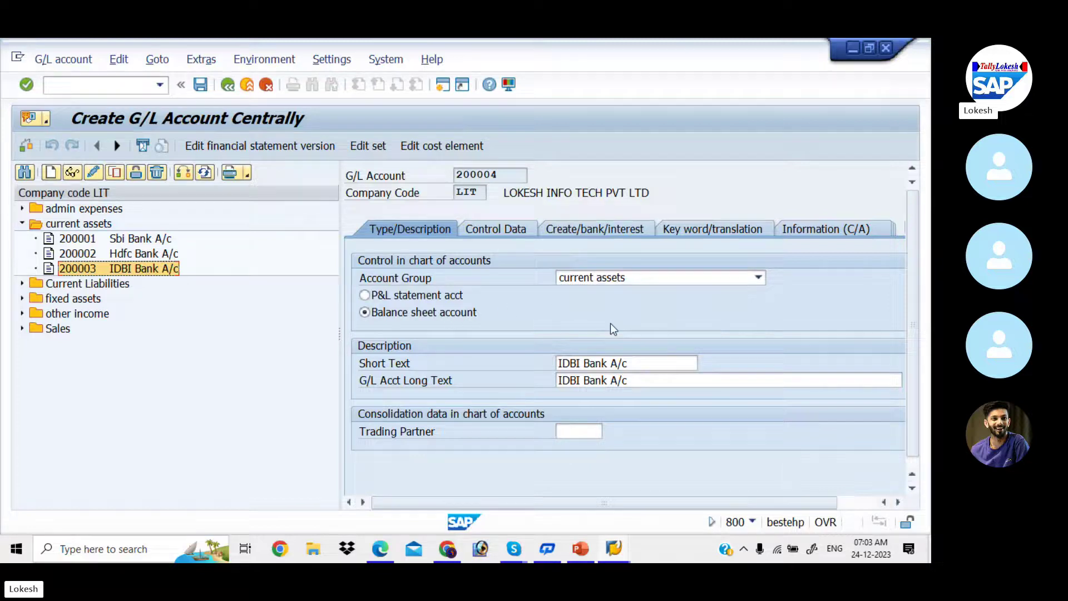
- Set both the short text and the long text of account 200004 to "Advanced to Vendors"
left_click(641, 364)
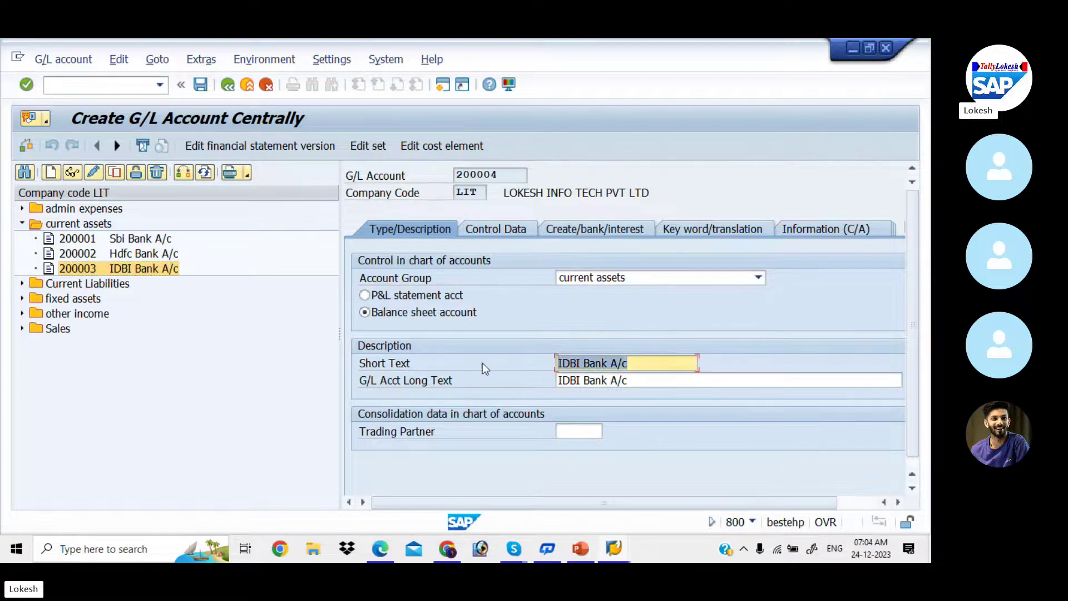
type("A")
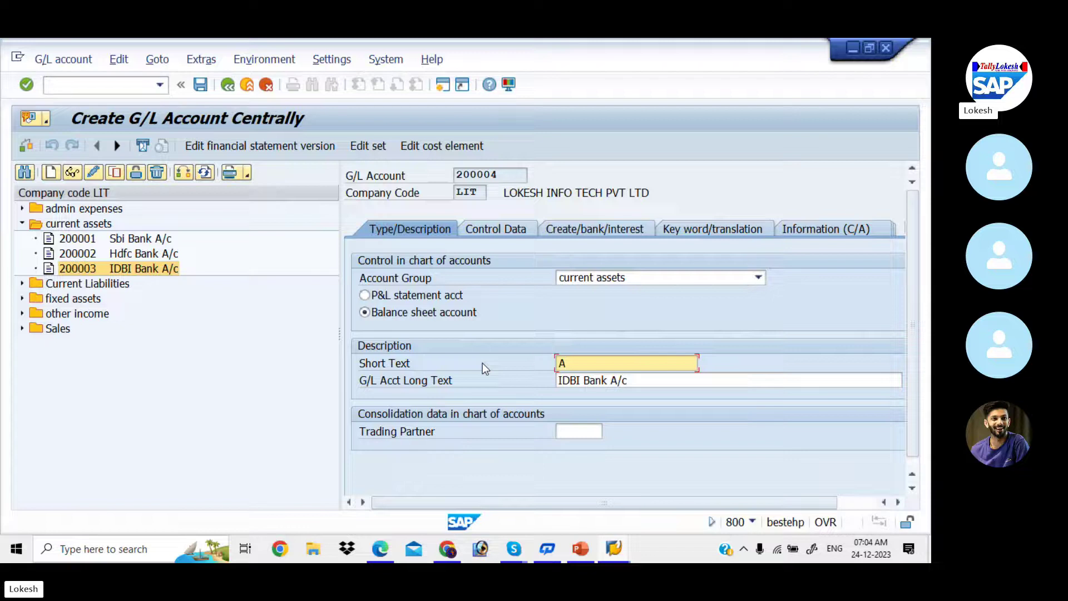
type("D")
key("BackSpace")
type("d")
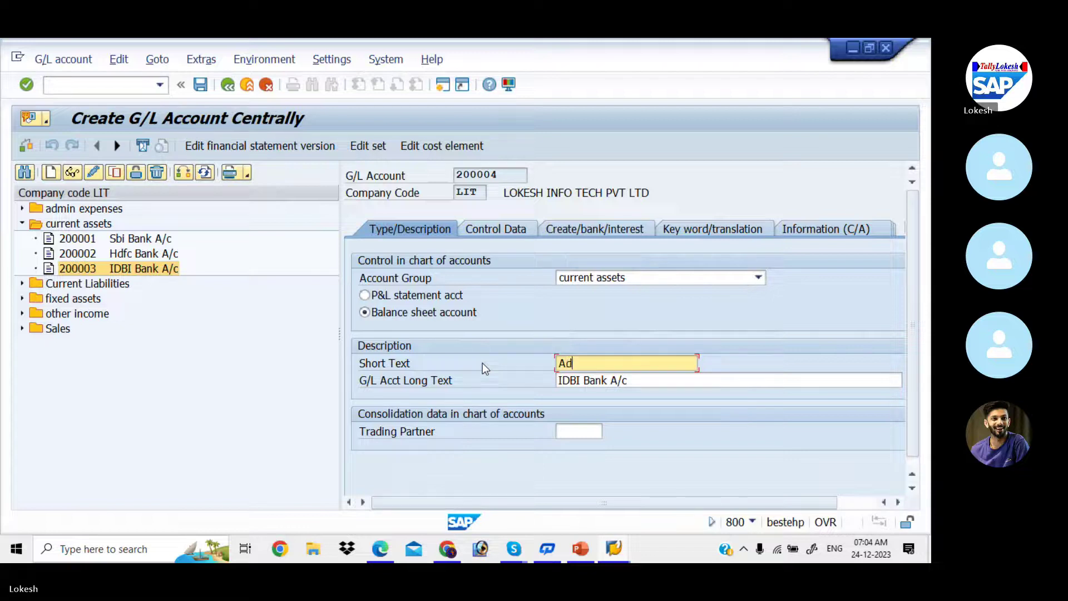
type("vanced to Ve")
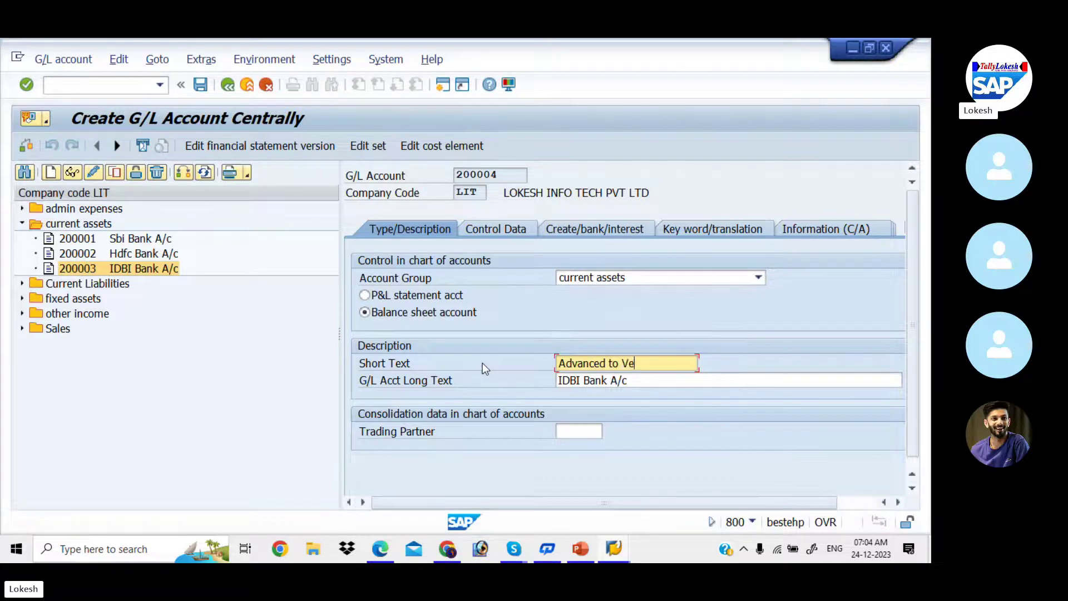
type("ndors")
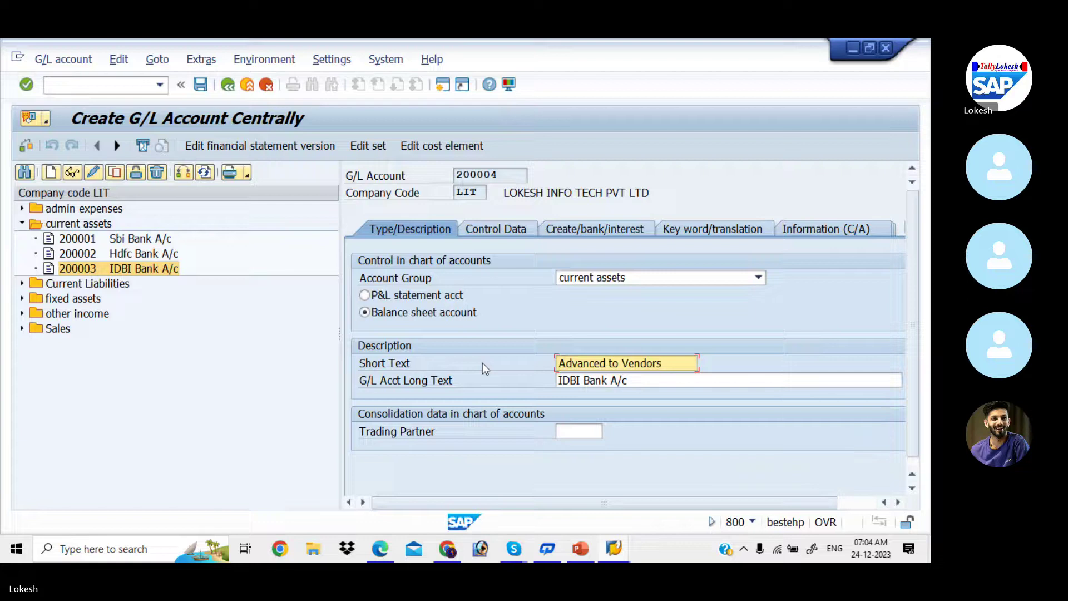
key("Return")
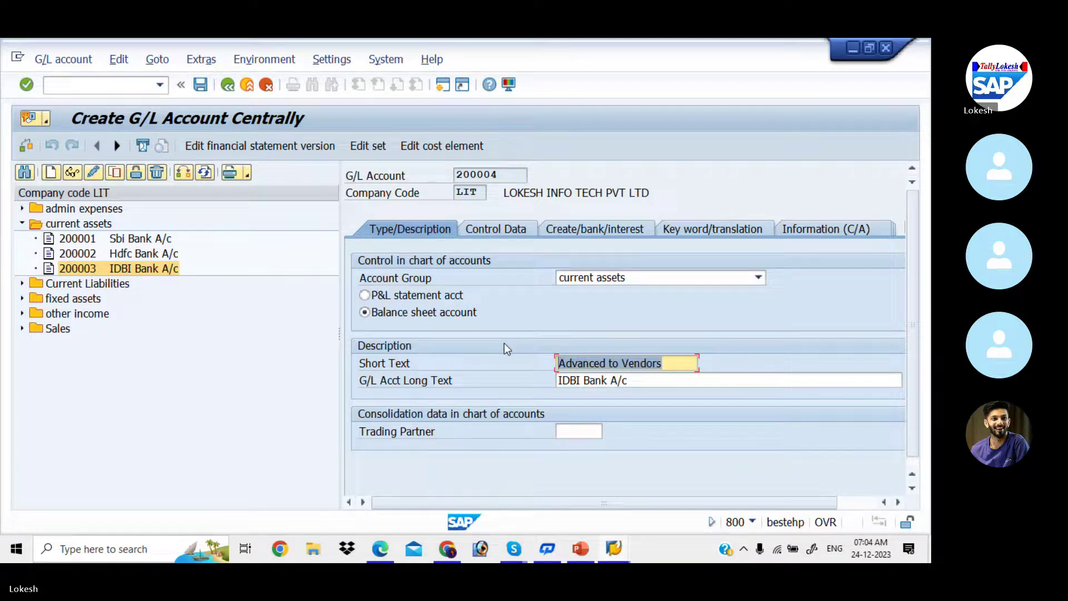
left_click_drag(649, 380, 558, 380)
key("ctrl+v")
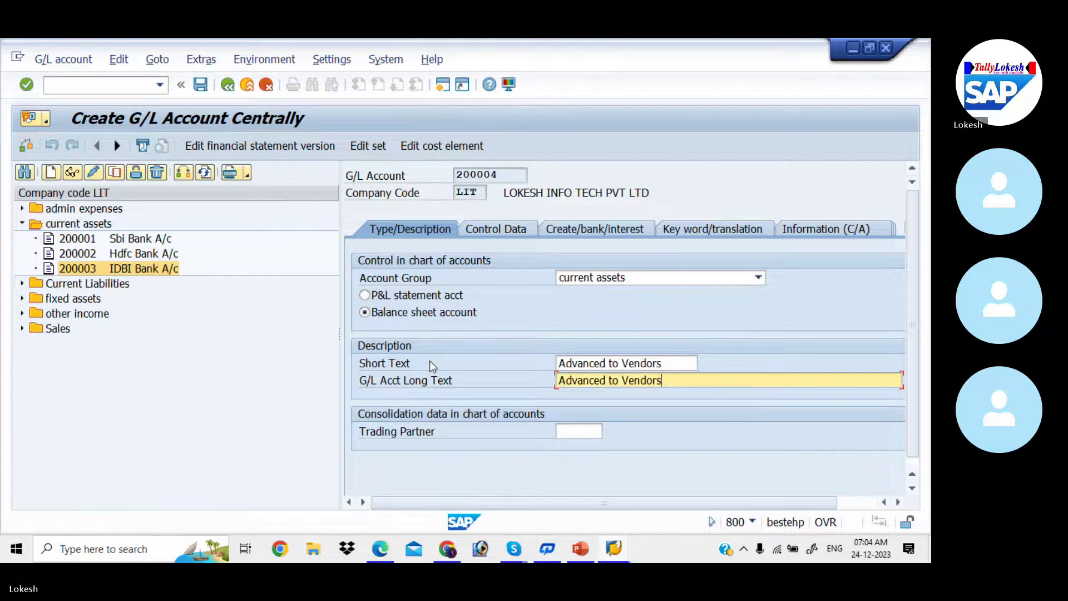
- Consult the vendor down payment row in the PDF and set the new account's reconciliation account type to Vendors
key("alt+Tab")
key("alt+Tab")
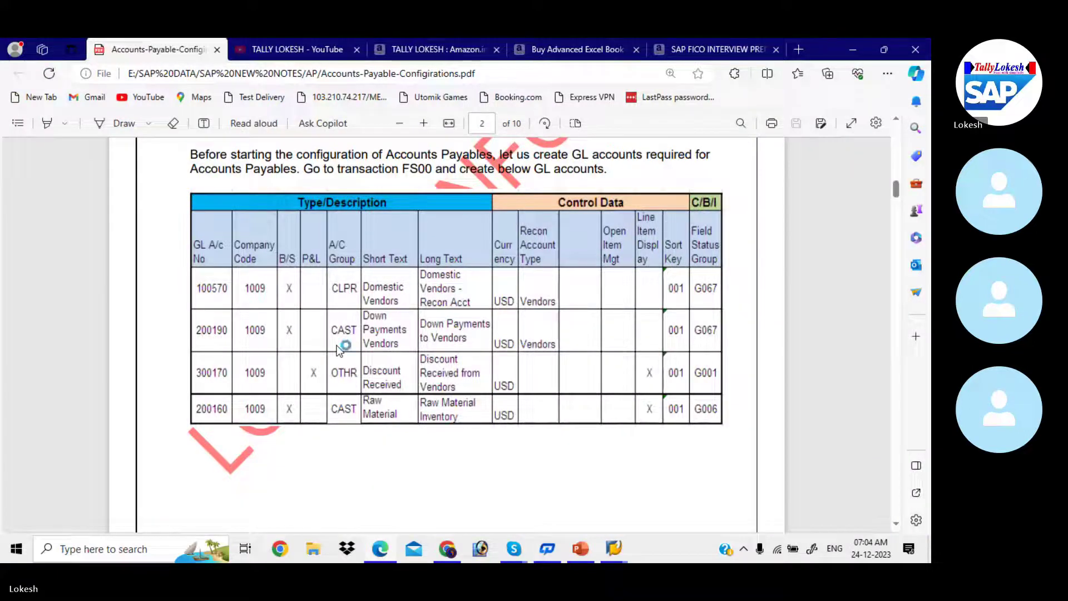
key("alt+Tab")
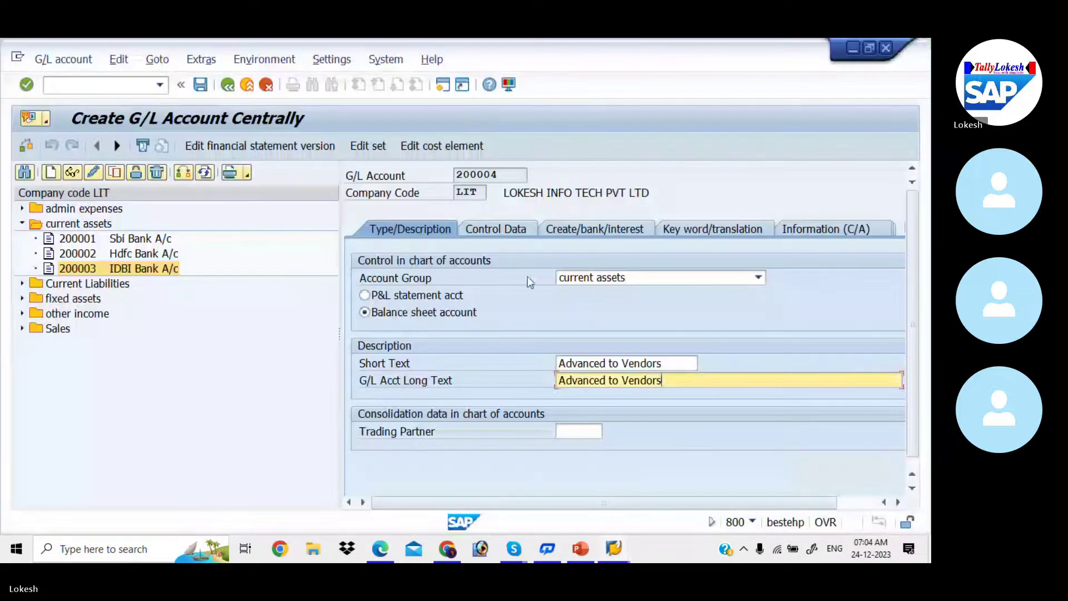
left_click(506, 228)
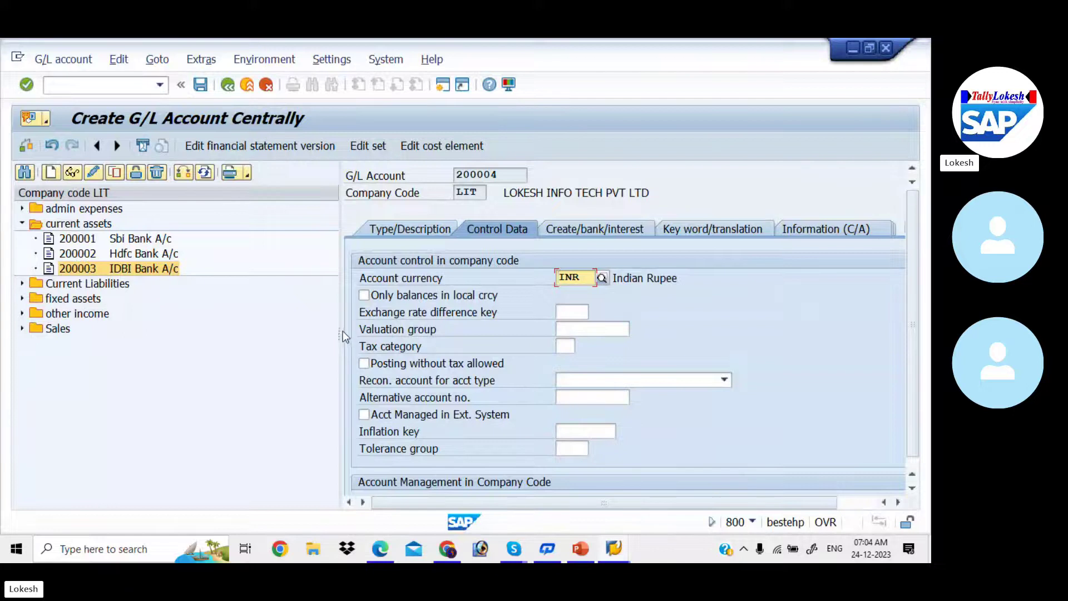
left_click_drag(340, 333, 249, 332)
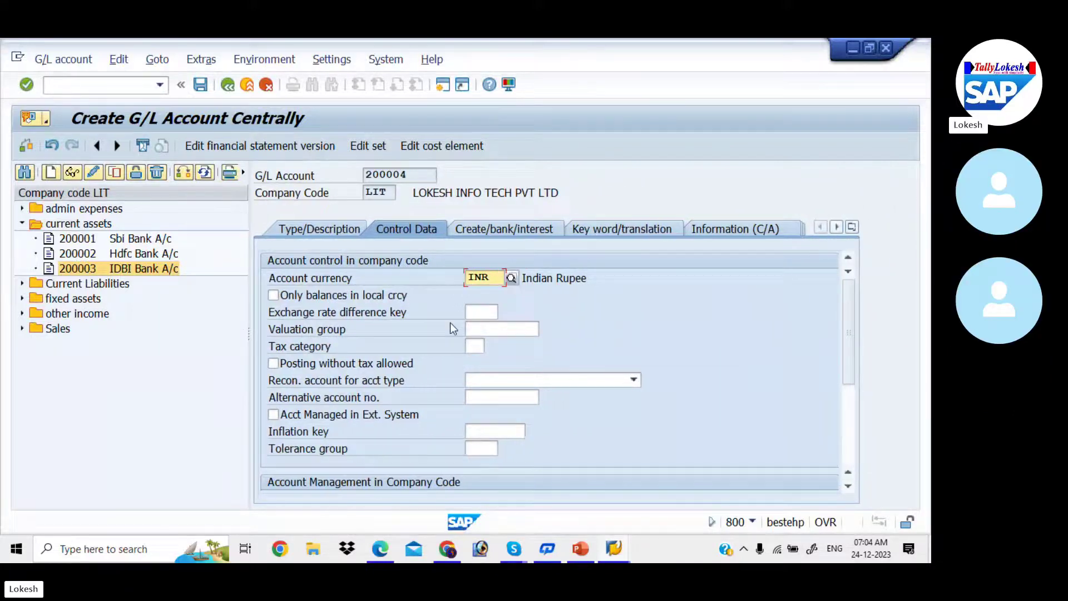
left_click(619, 383)
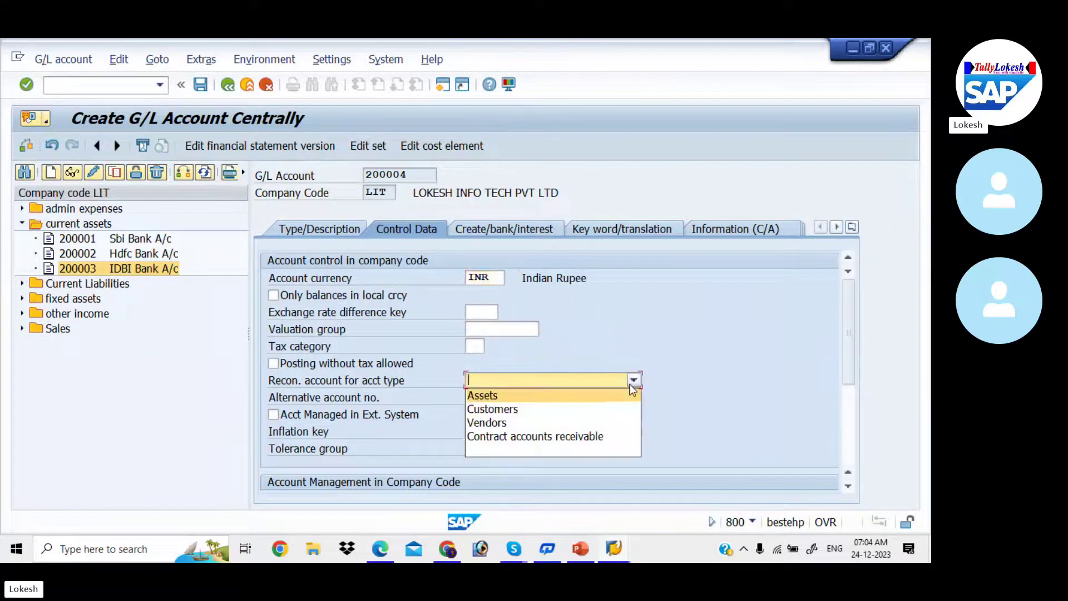
left_click(585, 425)
left_click_drag(850, 338, 853, 419)
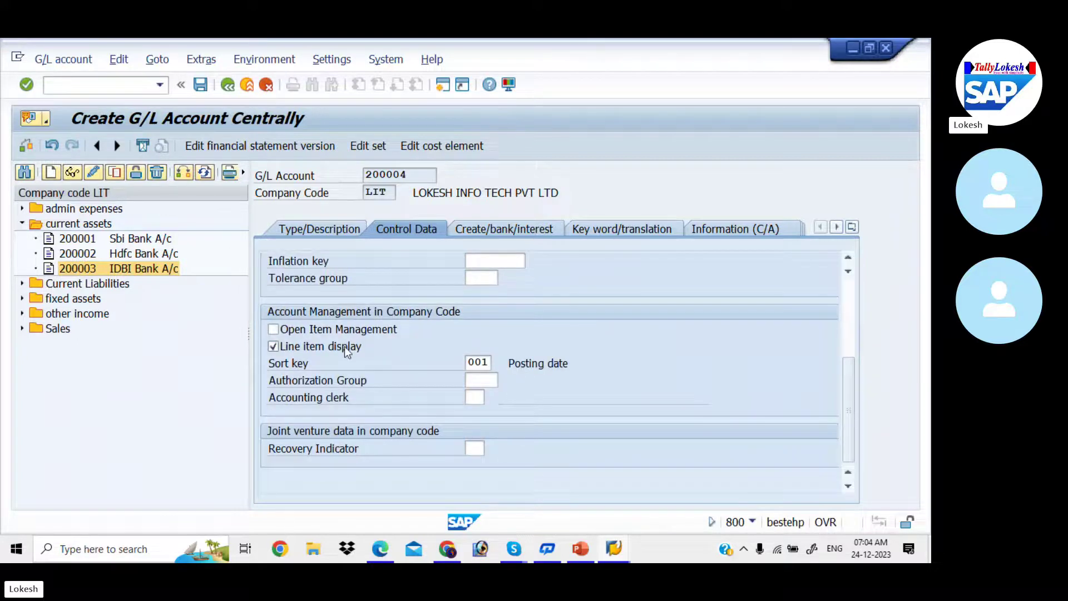
- Check the down payment row in the PDF, set account 200004's field status group to G067, and save the account
left_click(486, 225)
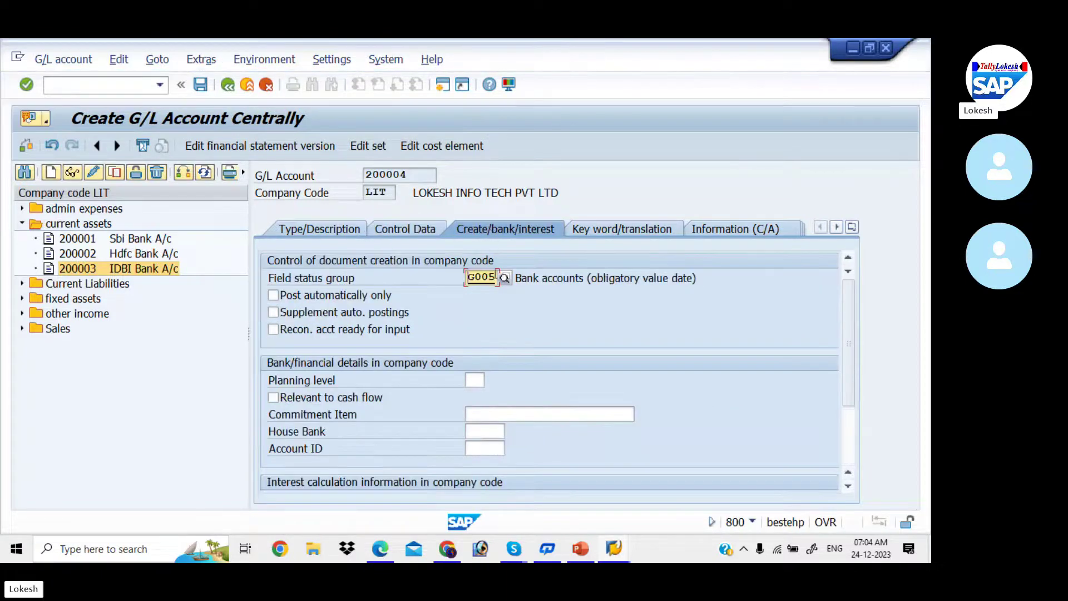
key("alt+Tab")
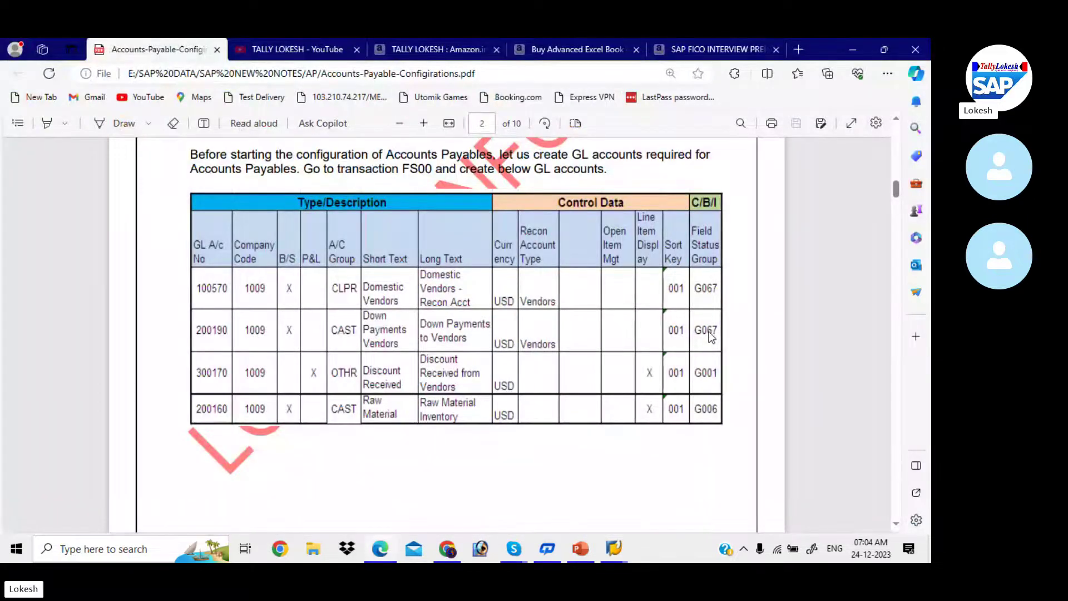
key("alt+Tab")
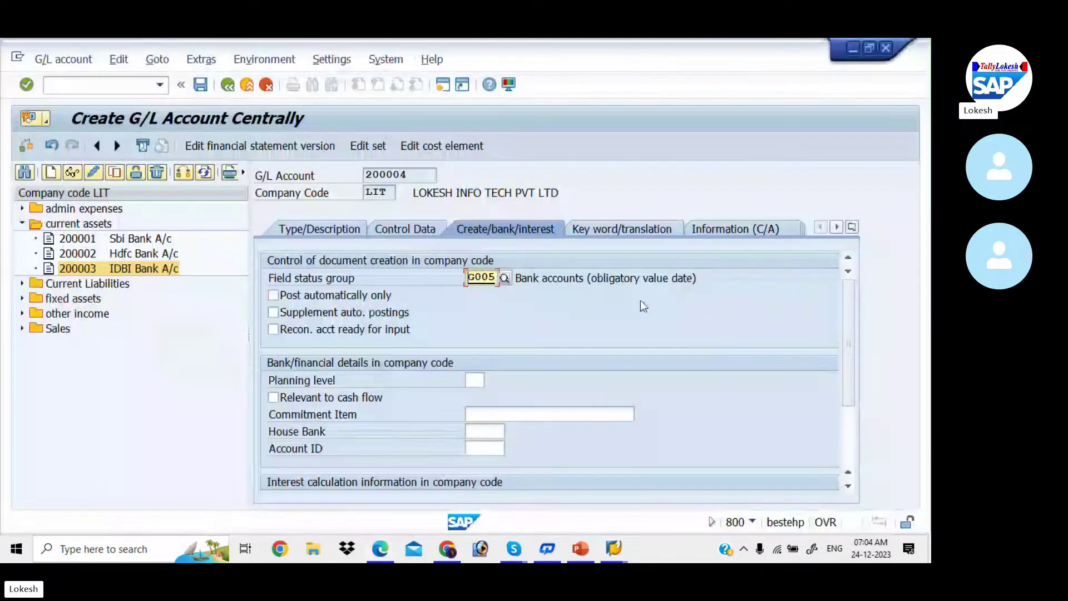
left_click(504, 279)
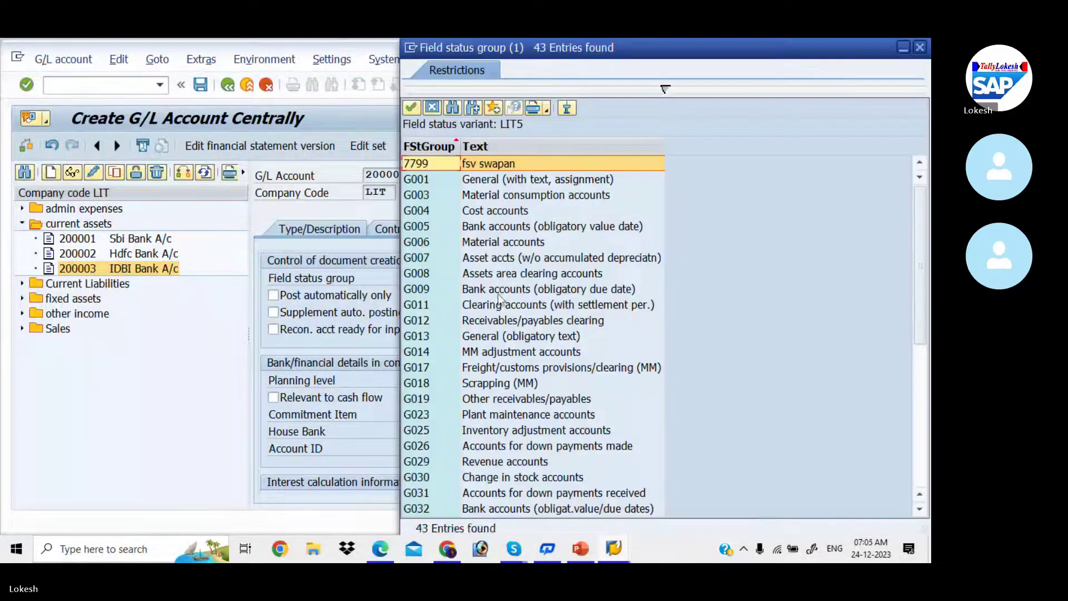
left_click_drag(923, 301, 913, 410)
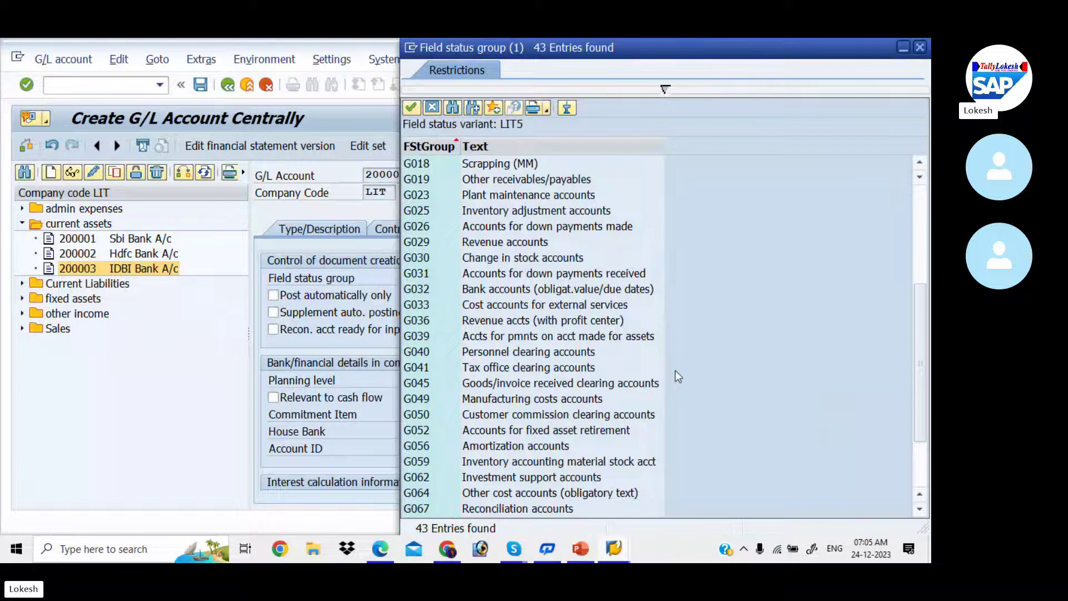
left_click(551, 508)
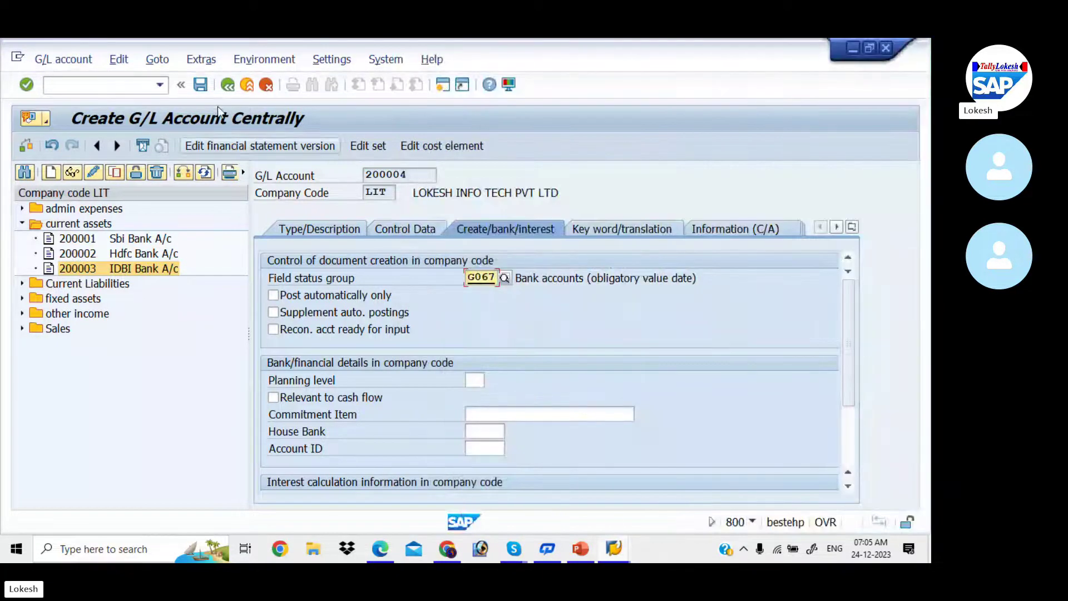
left_click(201, 88)
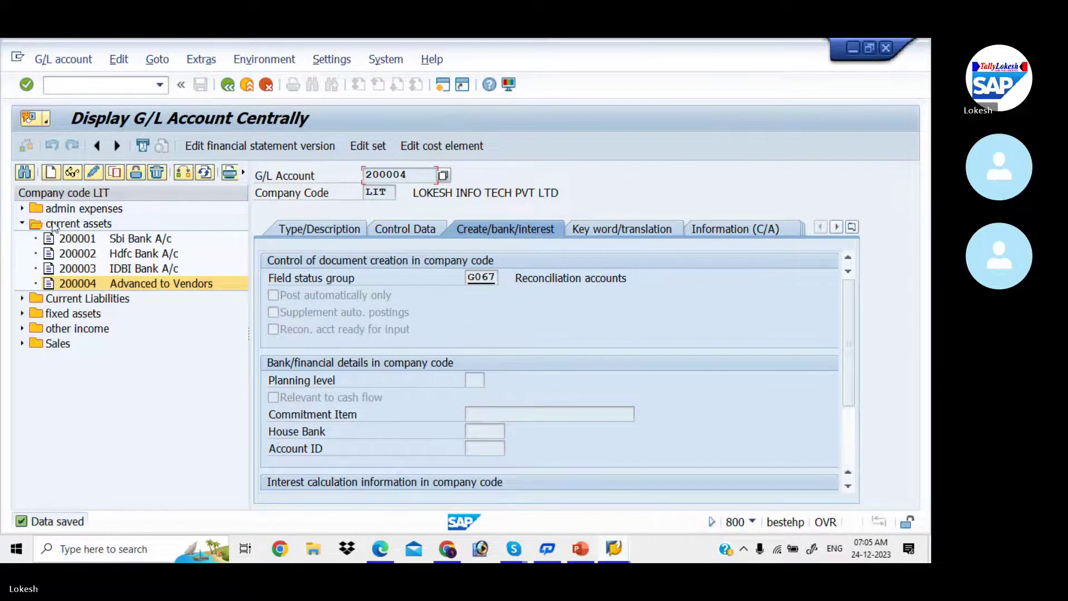
- Examine the Domestic Vendor account under Current Liabilities alongside the Advanced to Vendors account under current assets
left_click(23, 299)
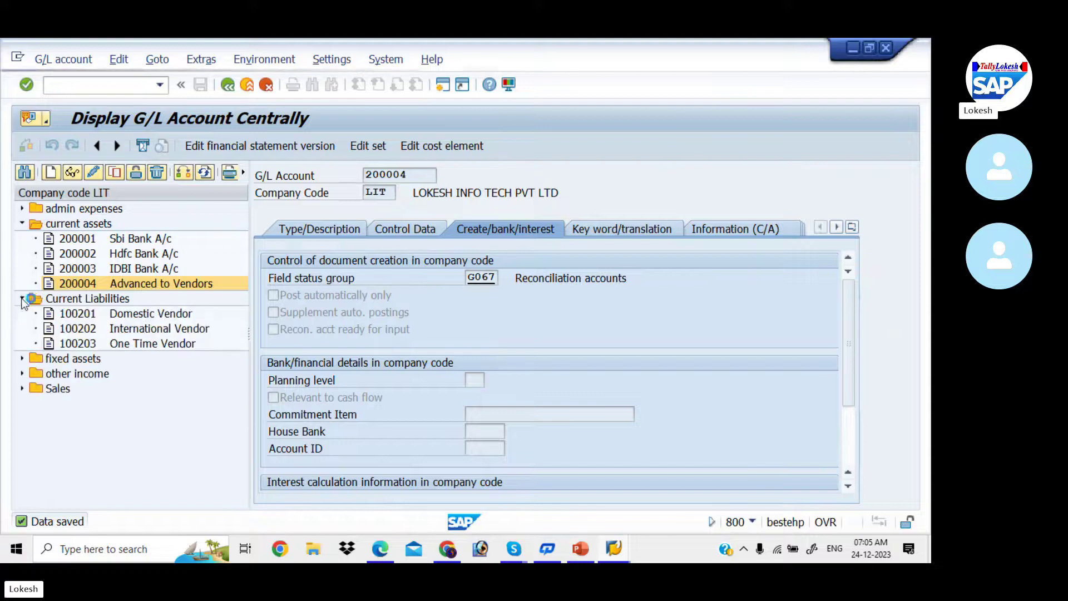
left_click(81, 316)
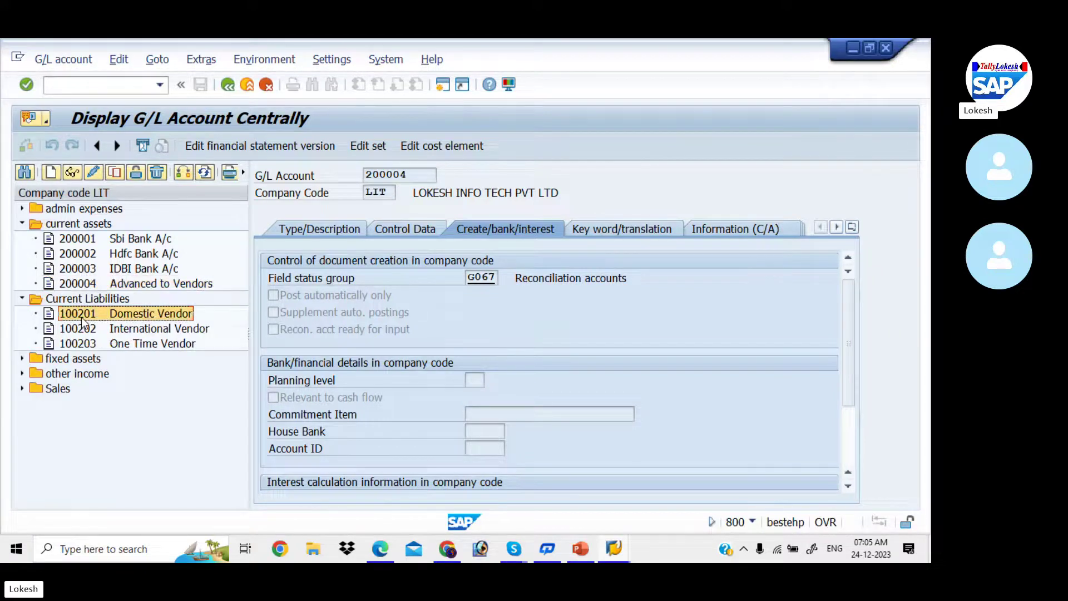
left_click(104, 289)
left_click(106, 315)
- Consult the Vendor Down Payment configuration steps in PowerPoint, return to SAP and open transaction OBYR
key("alt+Tab")
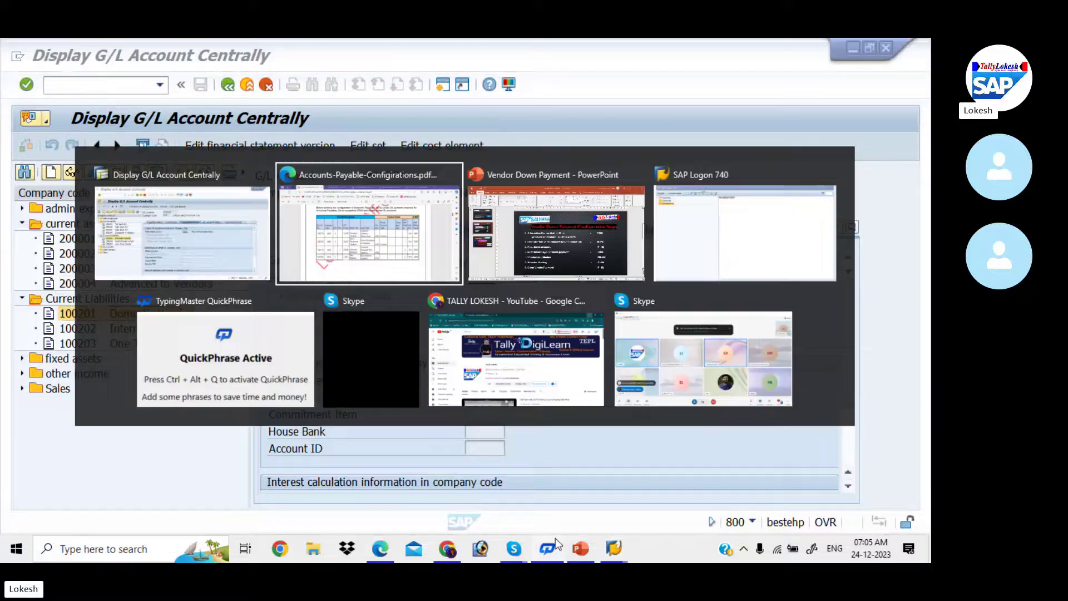
key("alt+Tab")
key("alt+Tab")
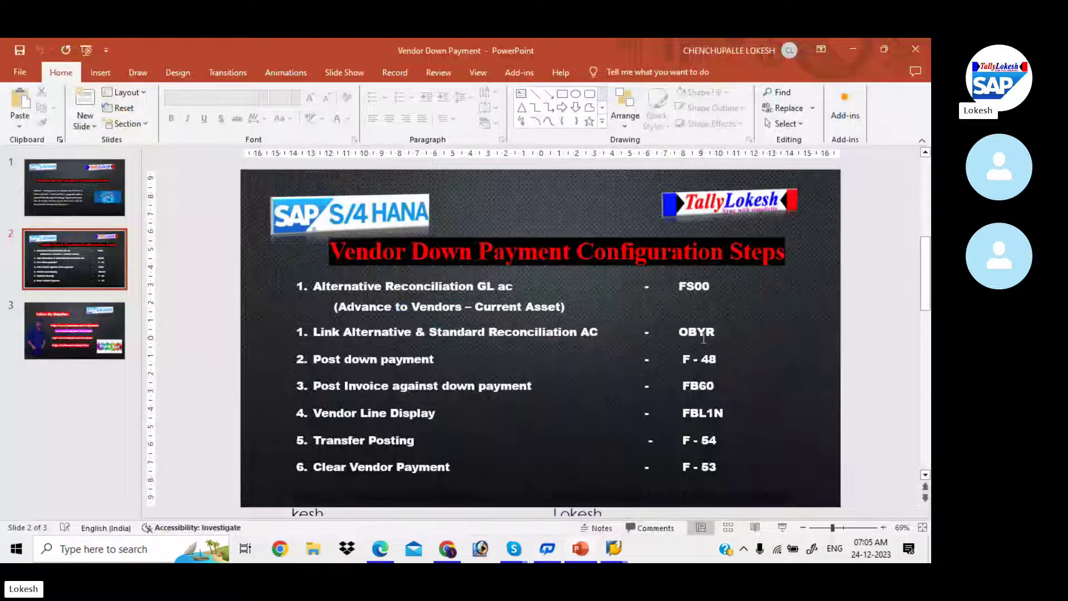
key("alt+Tab")
key("alt+Tab")
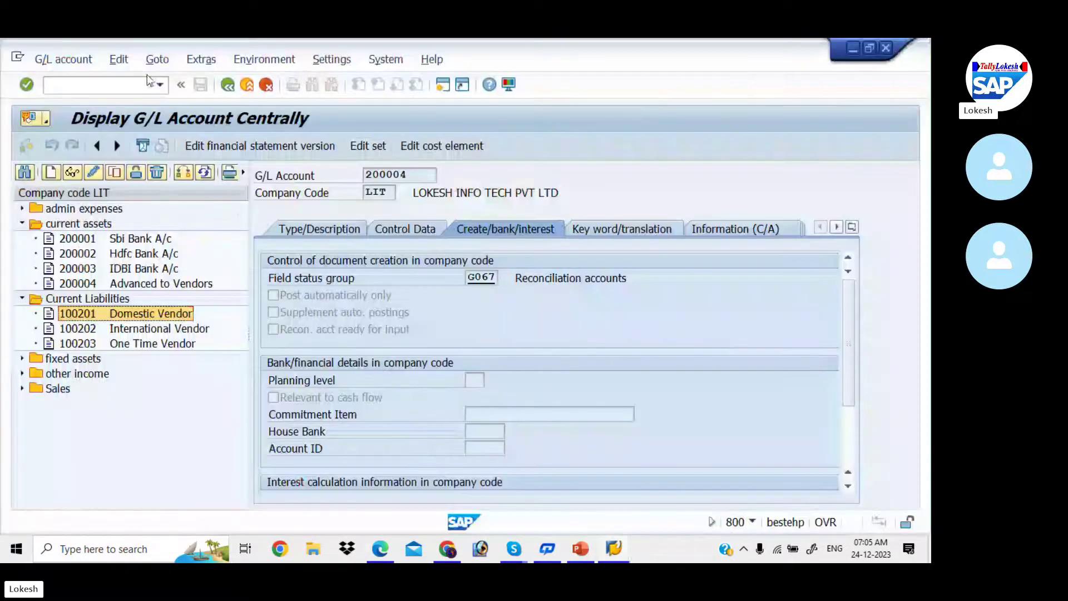
left_click(148, 81)
type("/")
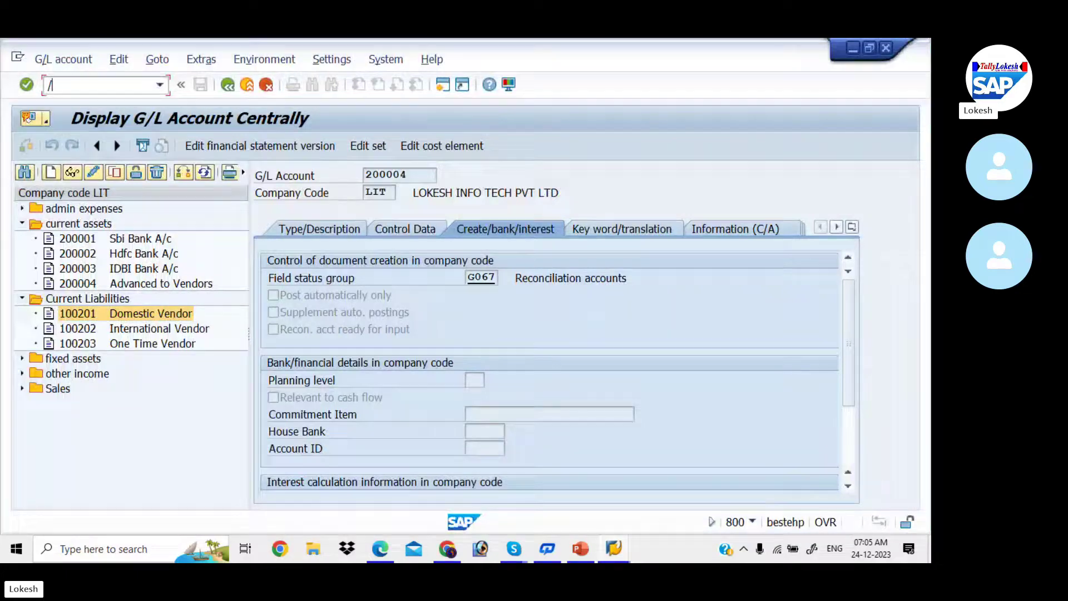
type("nob")
key("Return")
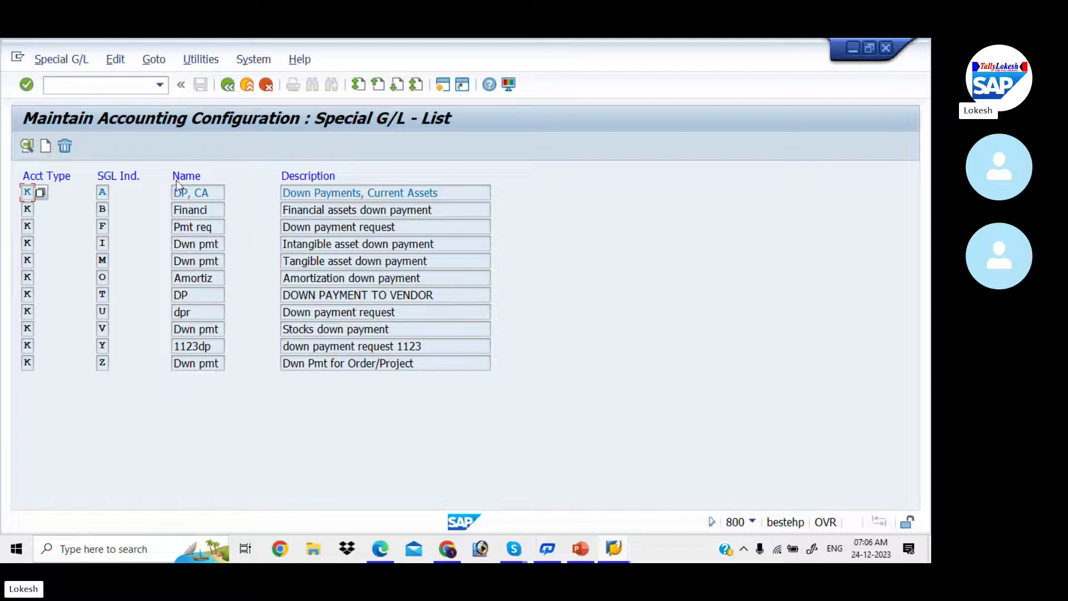
- Open the vendor special G/L indicator A (Down Payments, Current Assets) for chart of accounts LITT
left_click(103, 193)
double_click(102, 192)
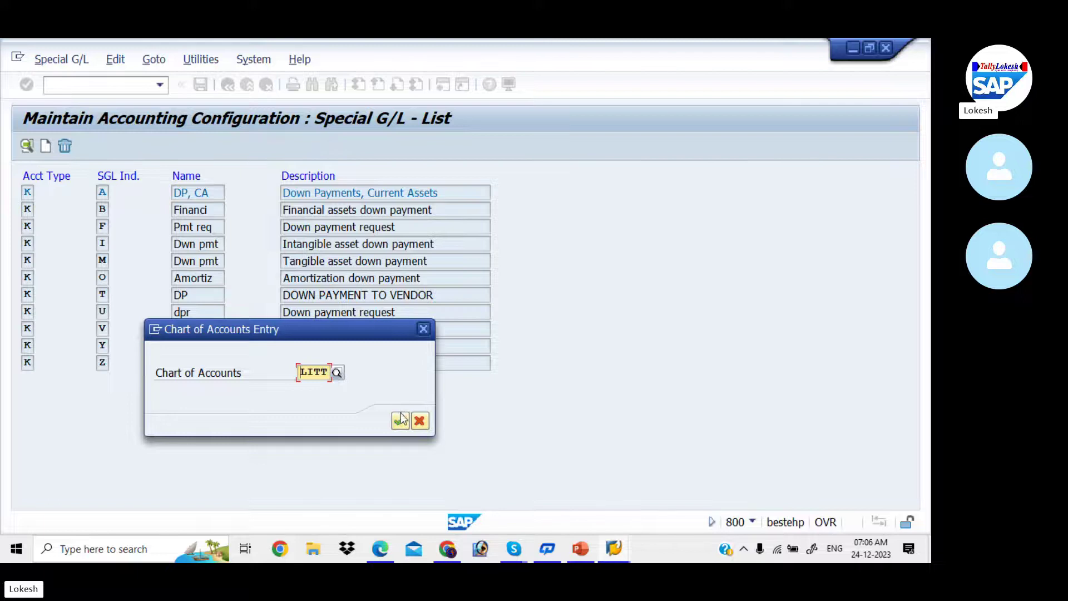
left_click(401, 419)
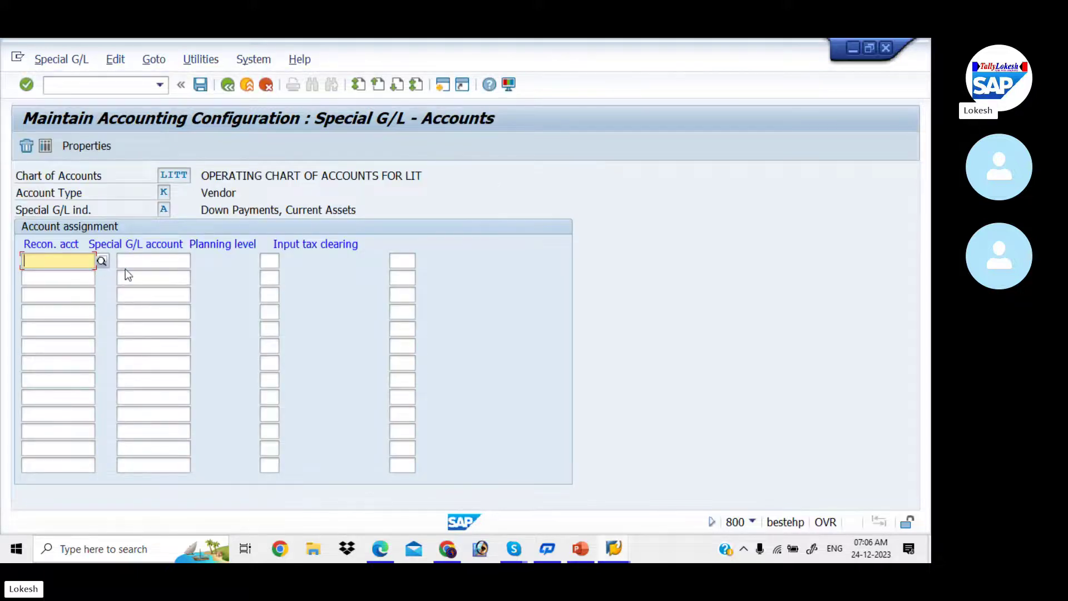
- Assign reconciliation account 100201 (Domestic Vendor) and special G/L account 200004 (Advanced to Vendors) in the first row
left_click(160, 261)
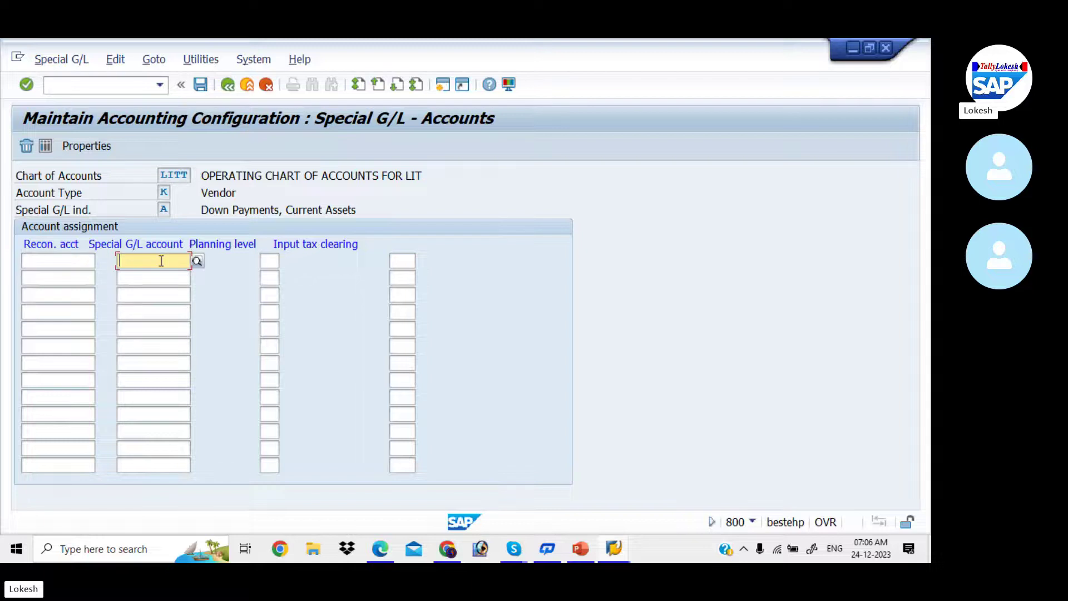
left_click(76, 260)
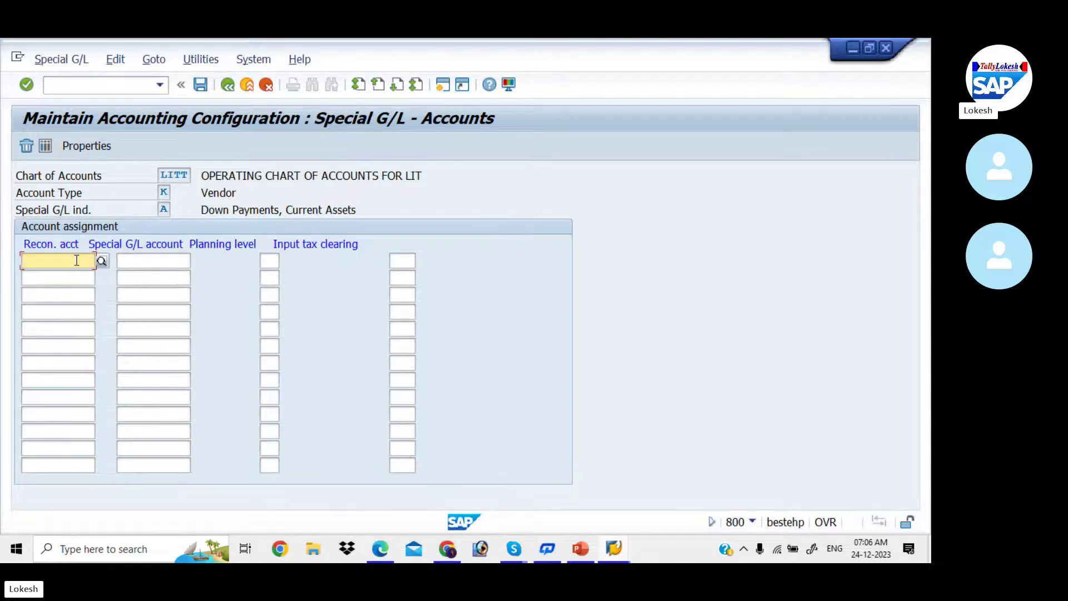
left_click(102, 262)
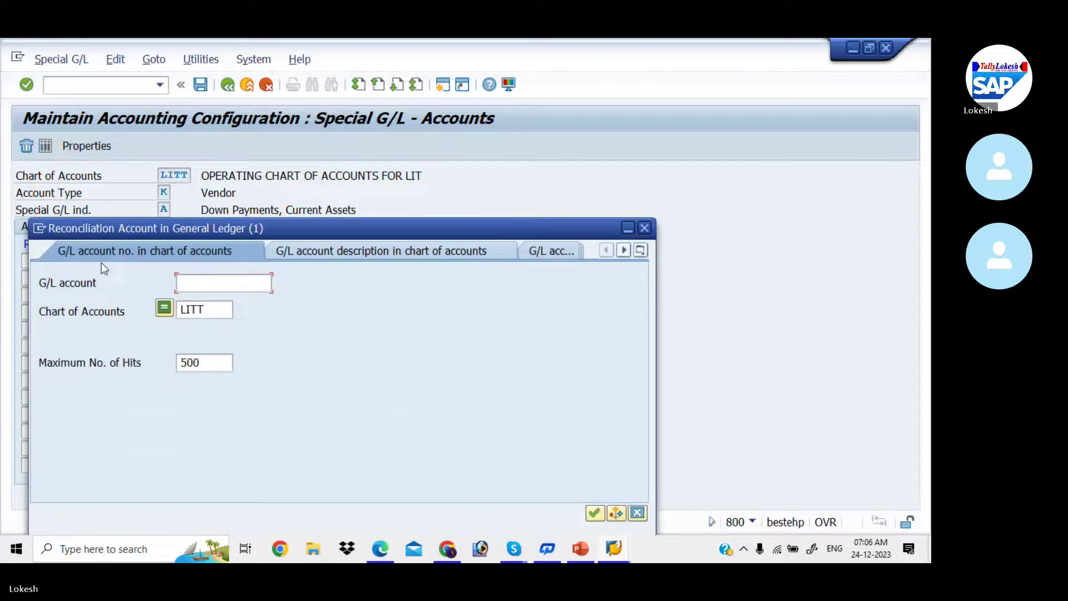
key("Return")
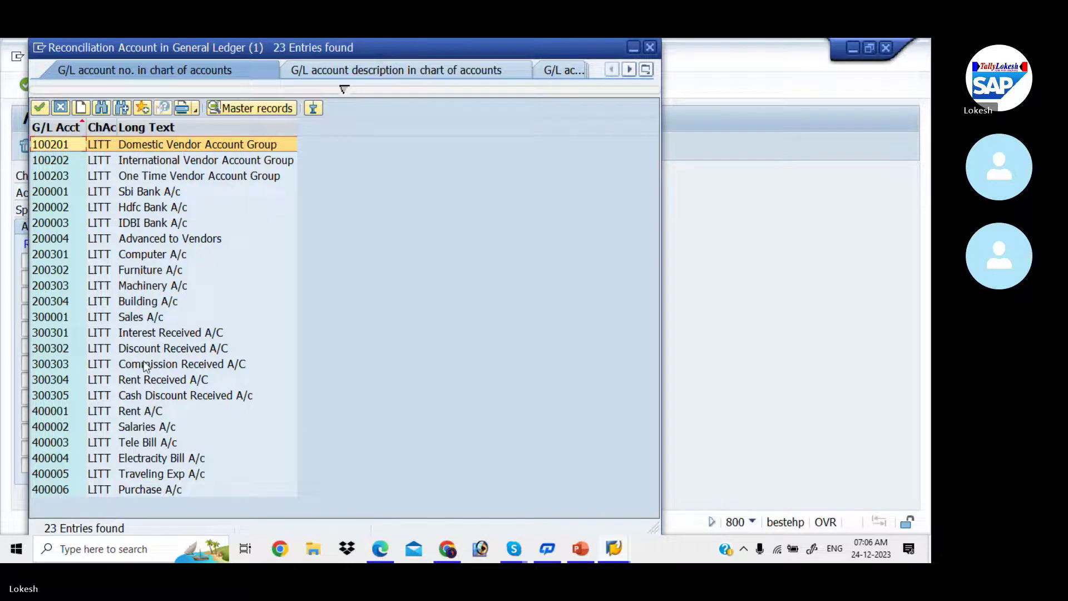
double_click(174, 146)
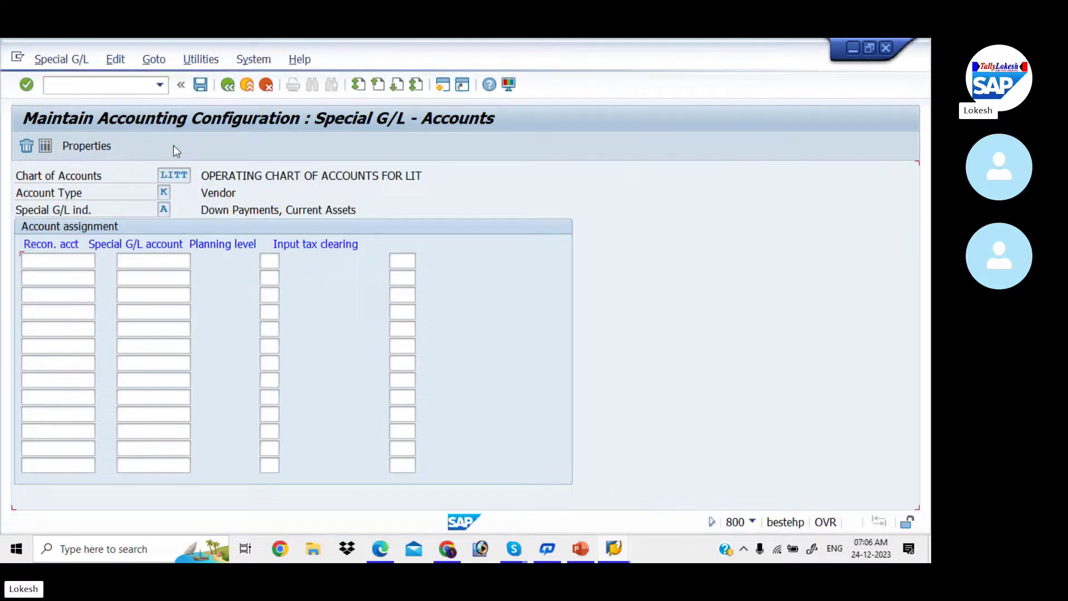
left_click(165, 264)
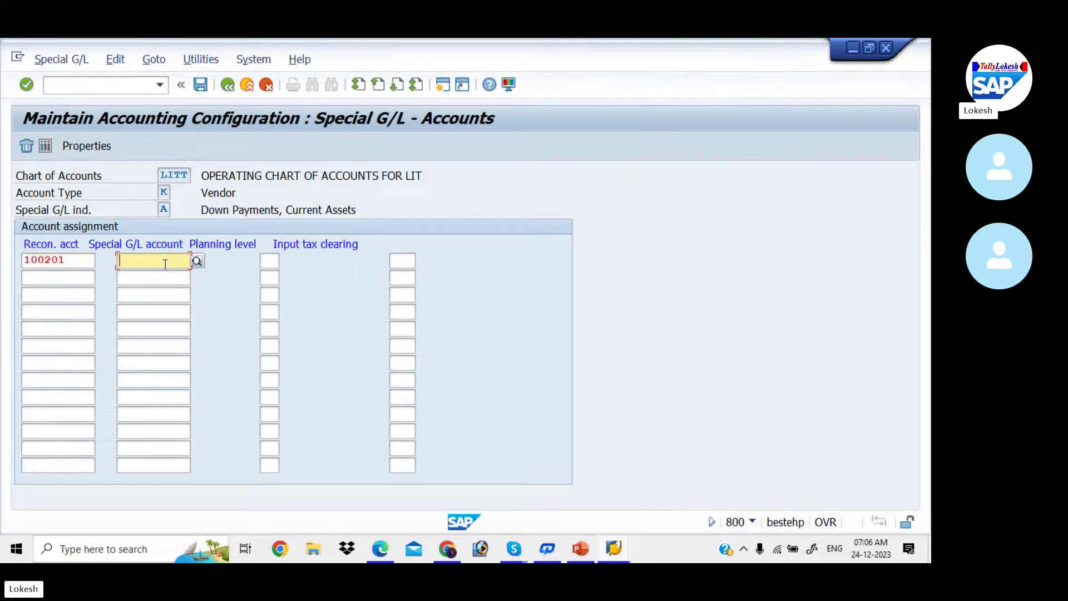
left_click(196, 262)
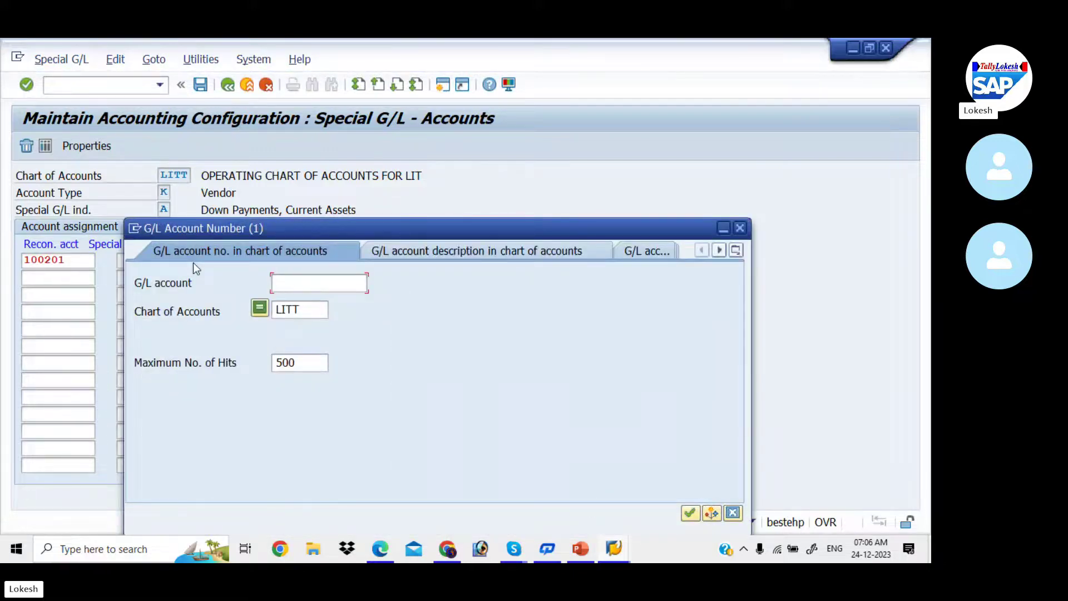
key("Return")
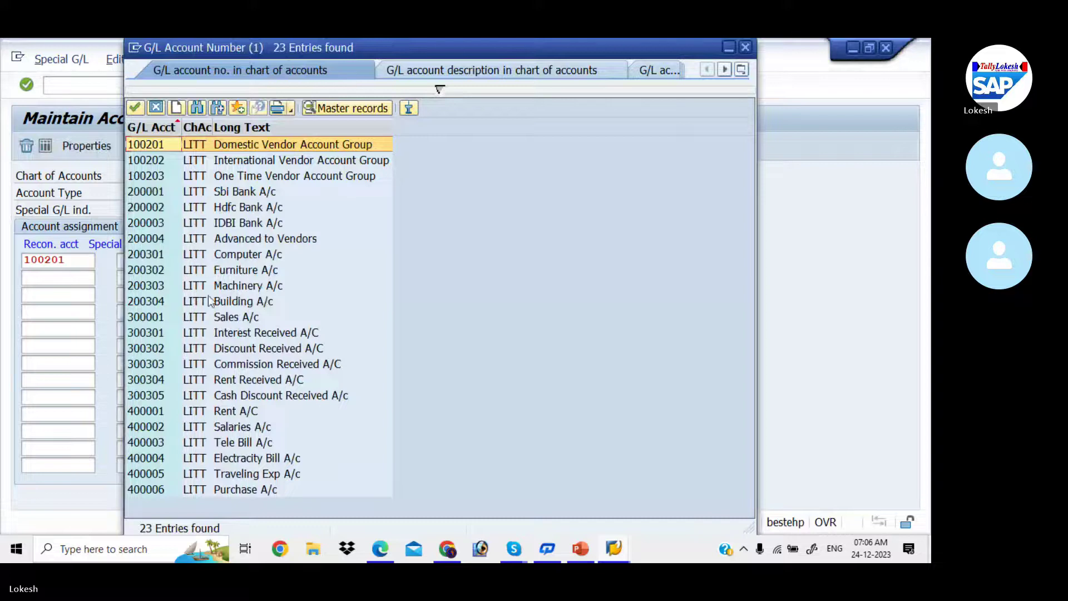
double_click(233, 239)
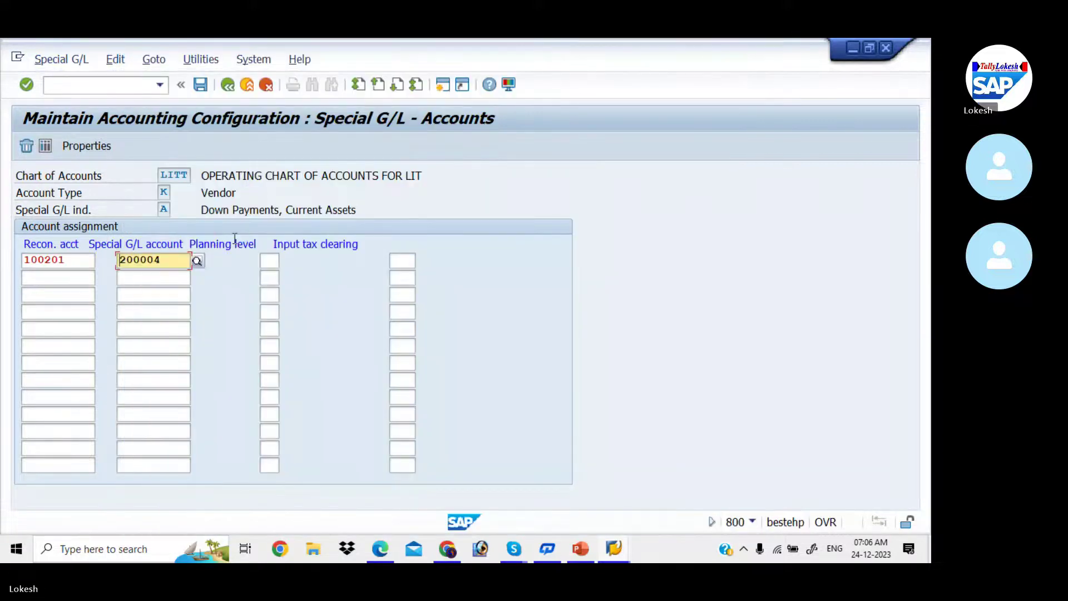
- Save the assignment under the customizing request "Accounts Payable Configuration for LIT" and return to the special G/L list
left_click(202, 86)
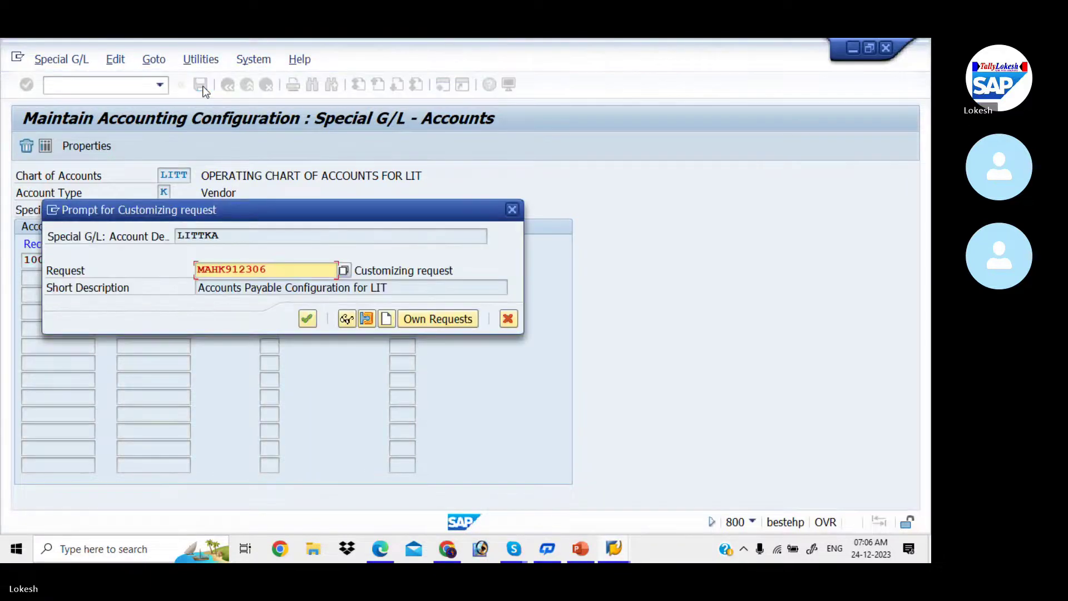
left_click(307, 319)
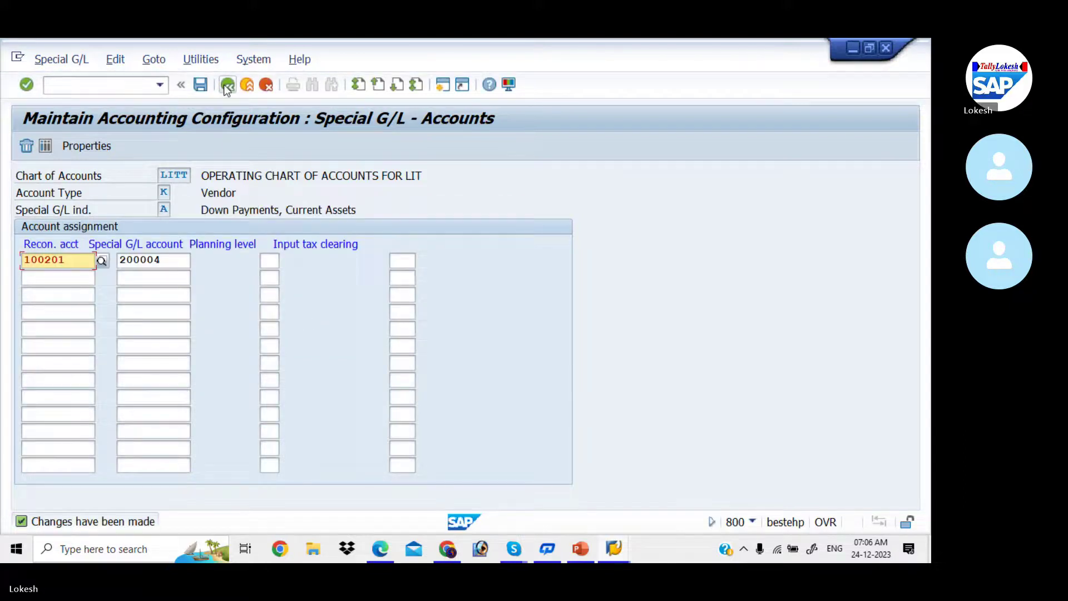
left_click(228, 86)
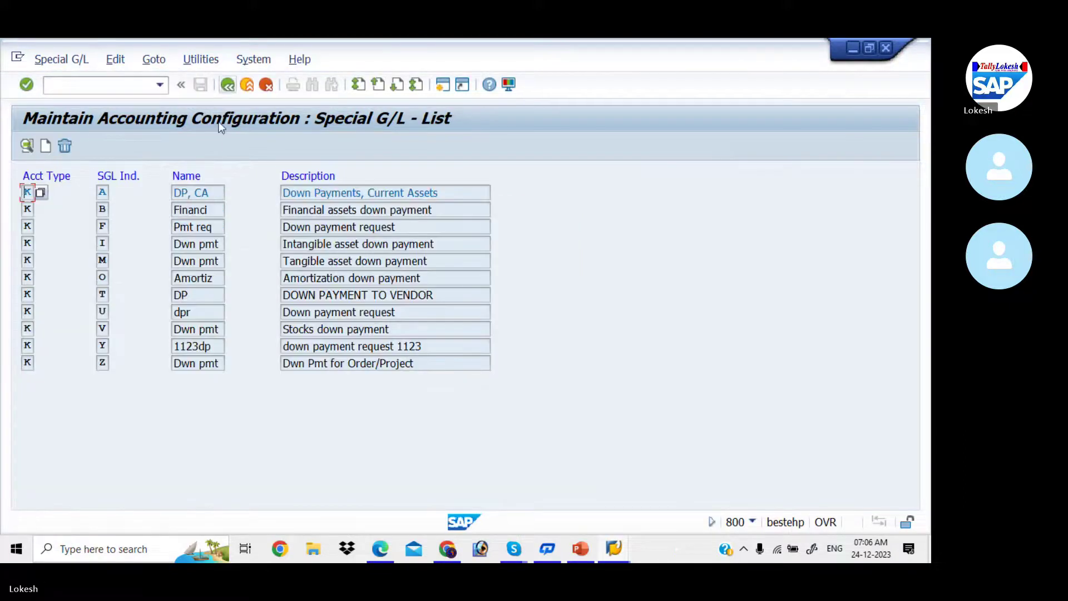
- Open special G/L indicator F (Down payment request) and assign reconciliation account 100201 with special G/L account 200004
double_click(103, 227)
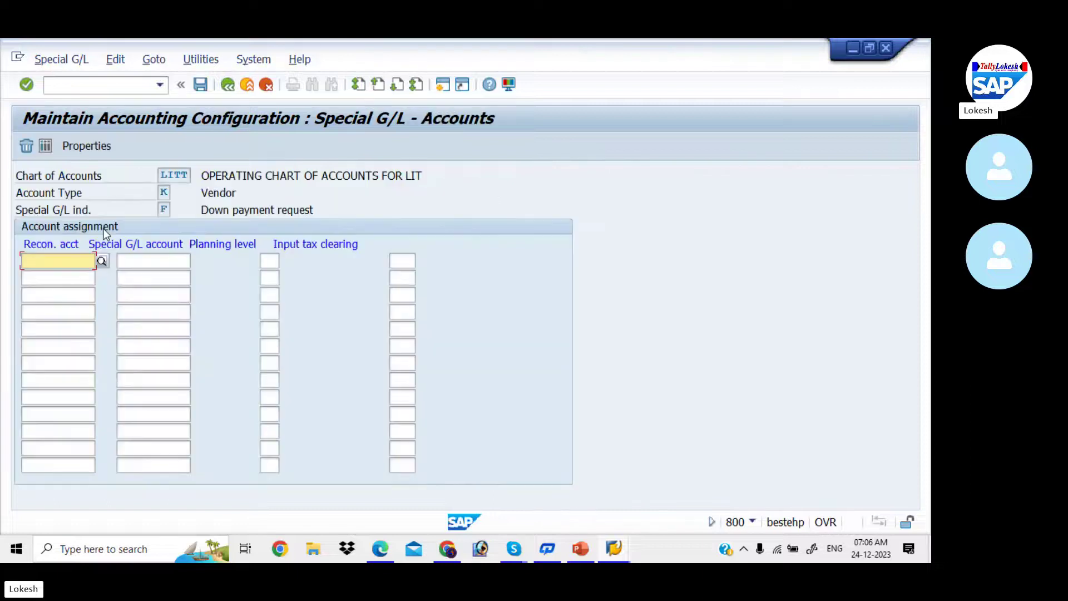
left_click(74, 260)
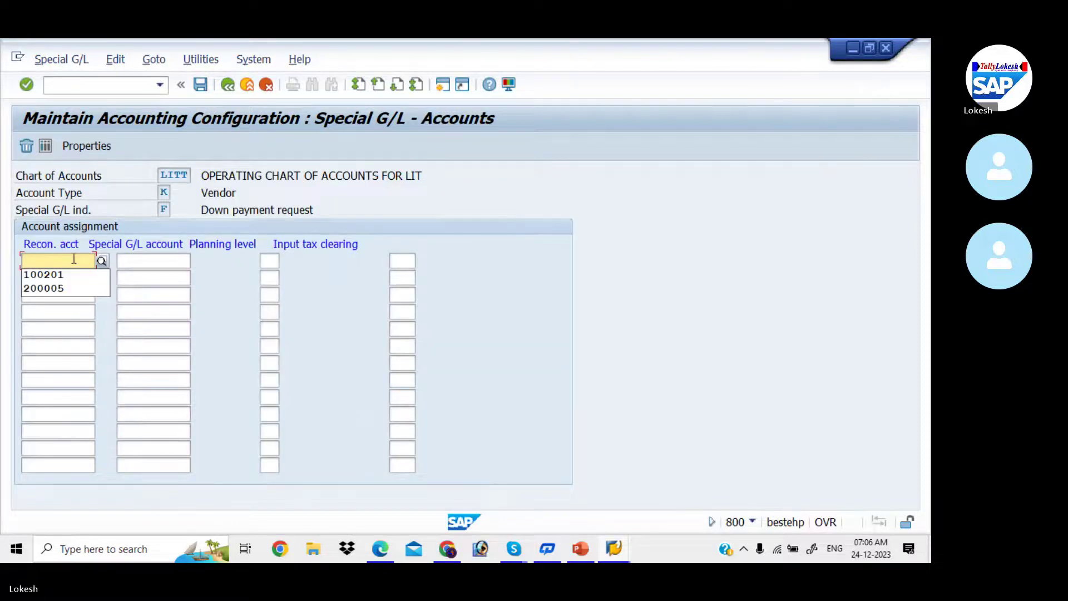
key("Down")
key("Return")
key("Tab")
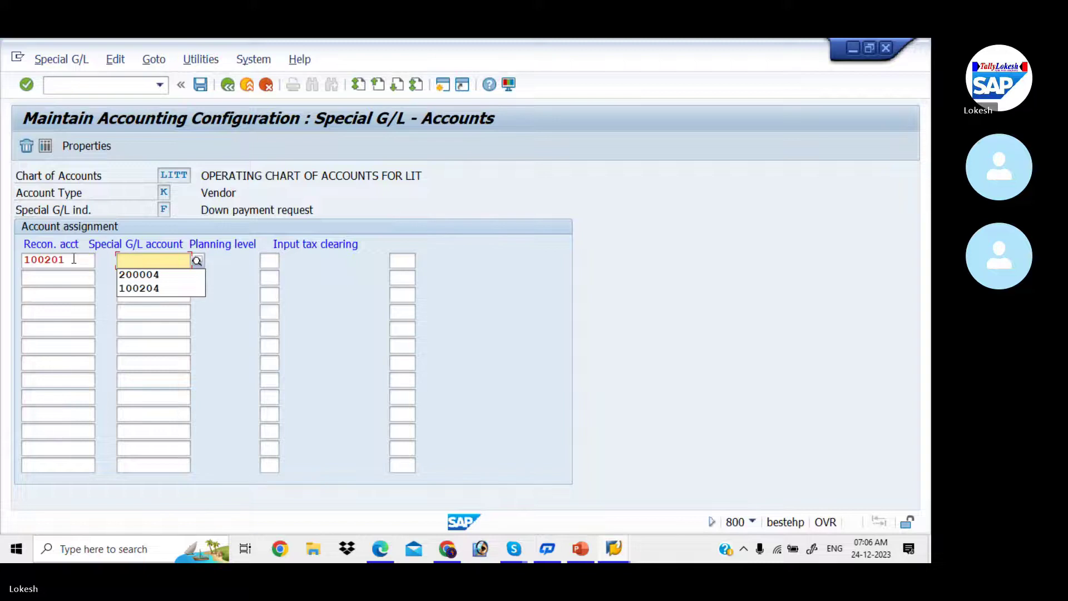
key("Down")
key("Return")
key("Tab")
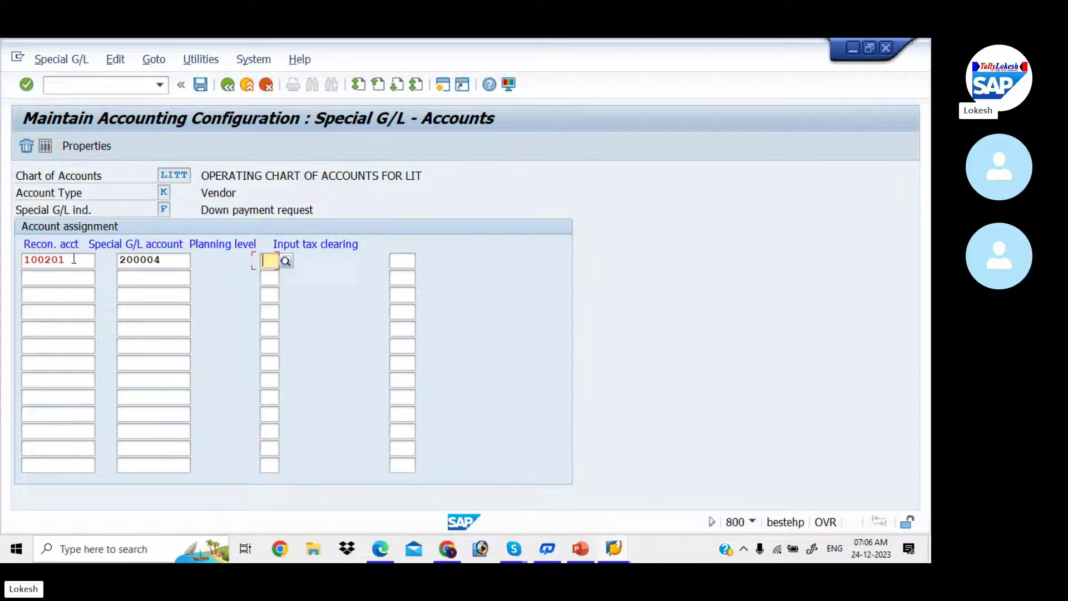
left_click(164, 261)
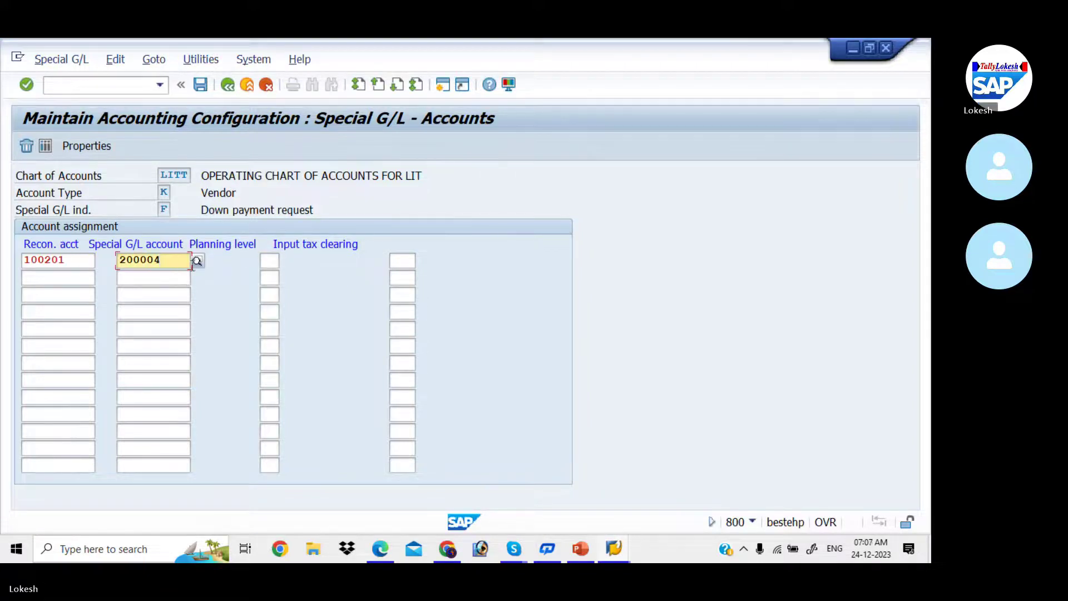
left_click(197, 261)
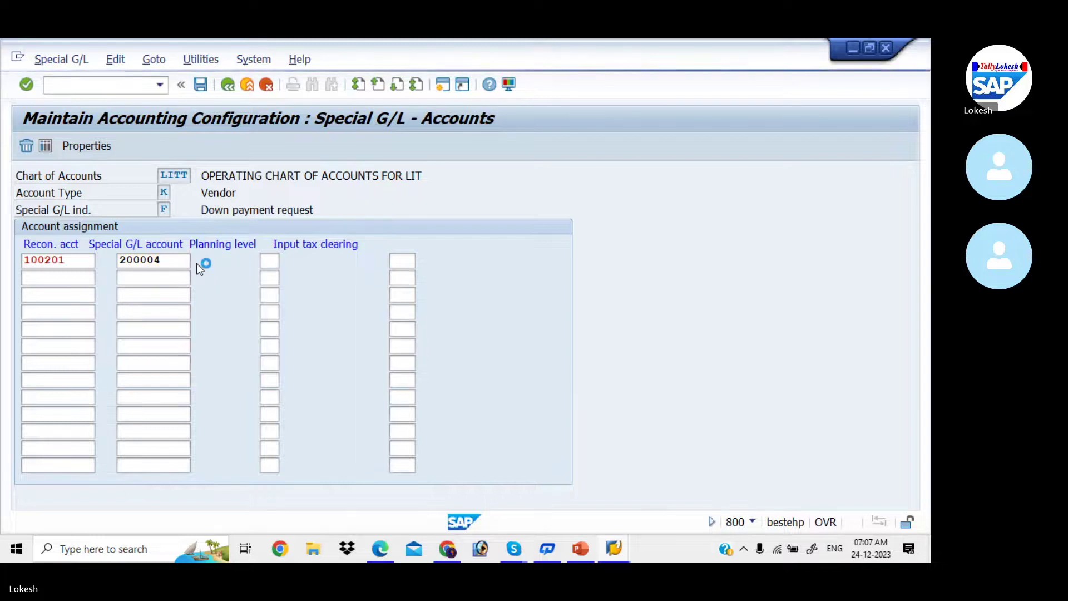
key("Return")
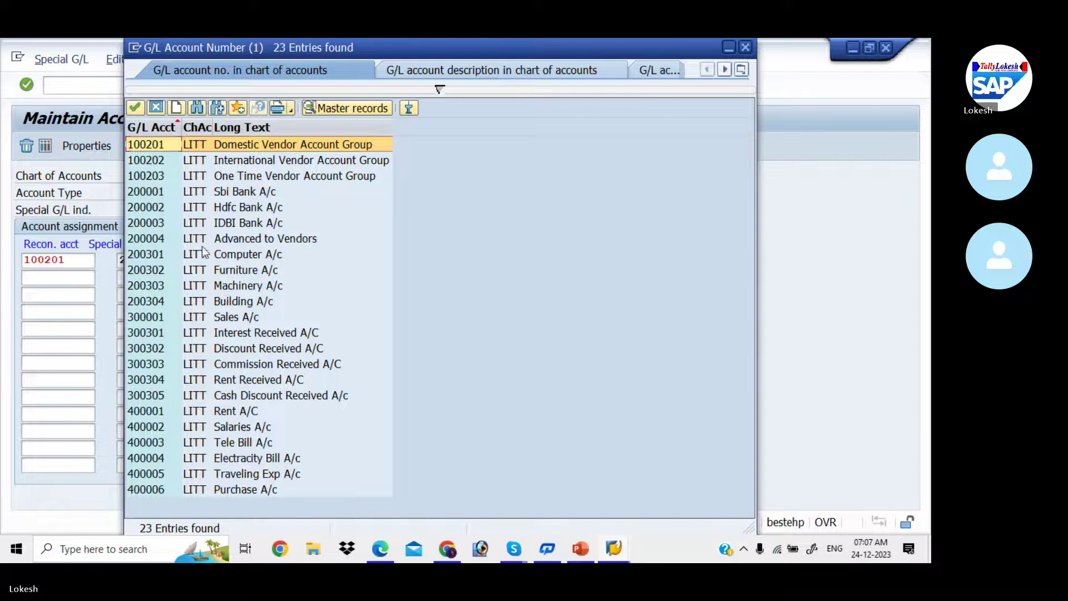
double_click(206, 253)
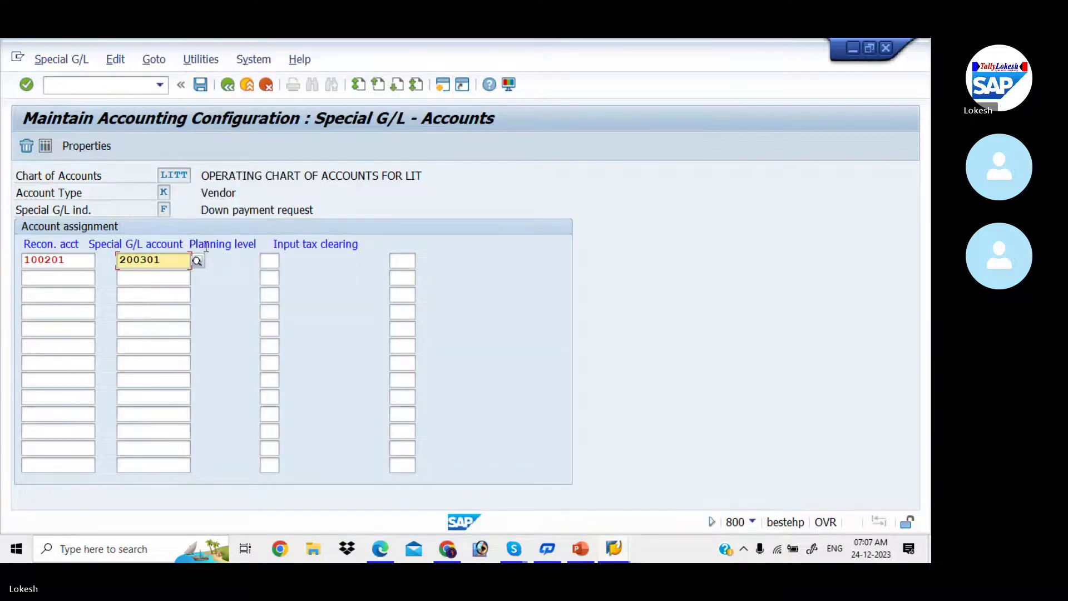
left_click(173, 261)
key("BackSpace")
key("BackSpace")
key("BackSpace")
key("BackSpace")
key("BackSpace")
key("BackSpace")
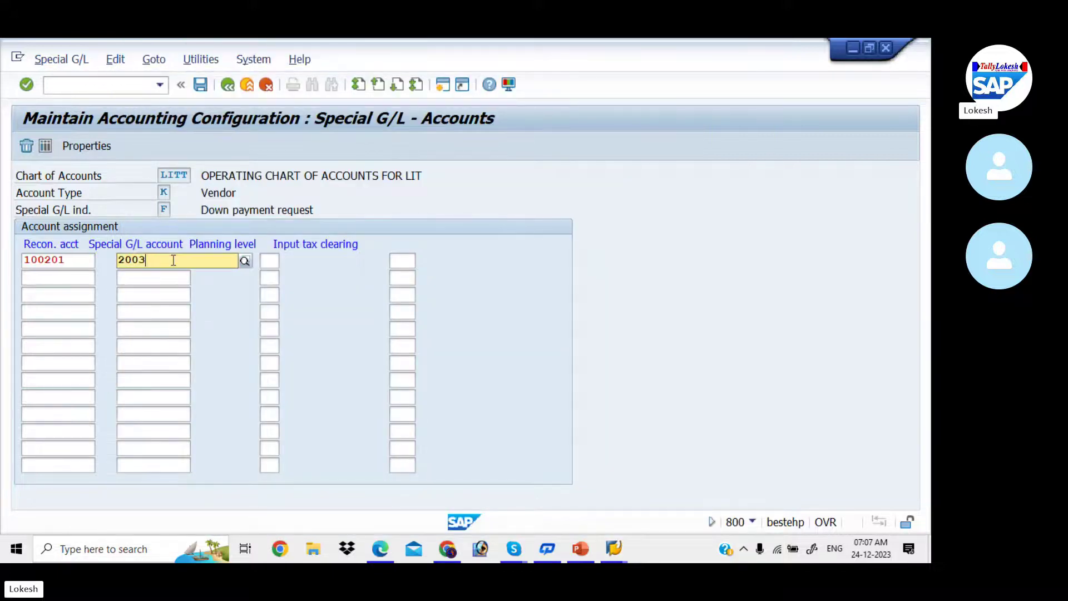
key("F4")
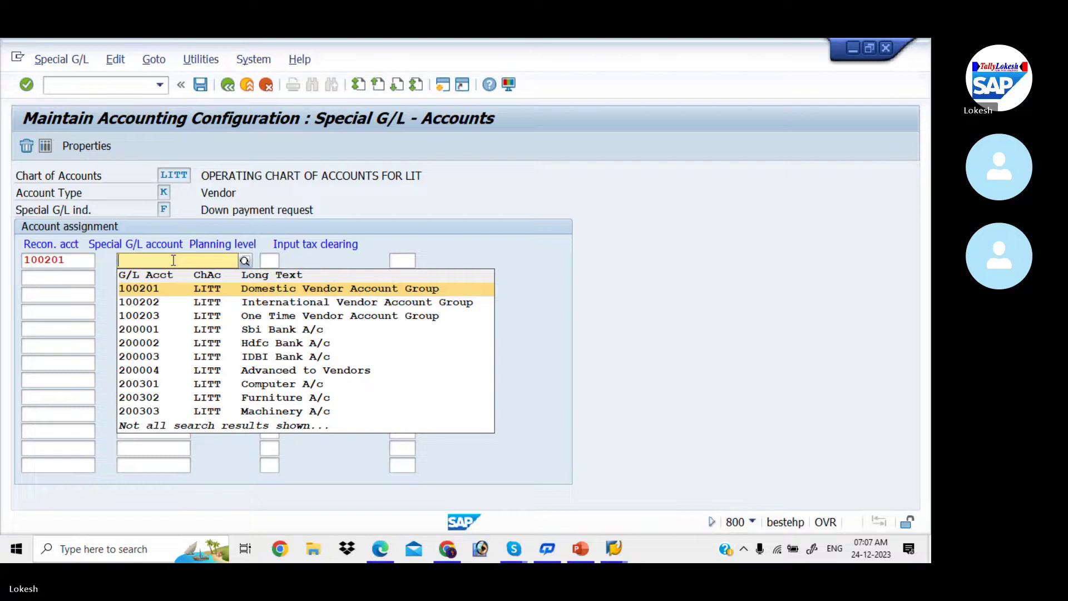
key("Return")
left_click(174, 261)
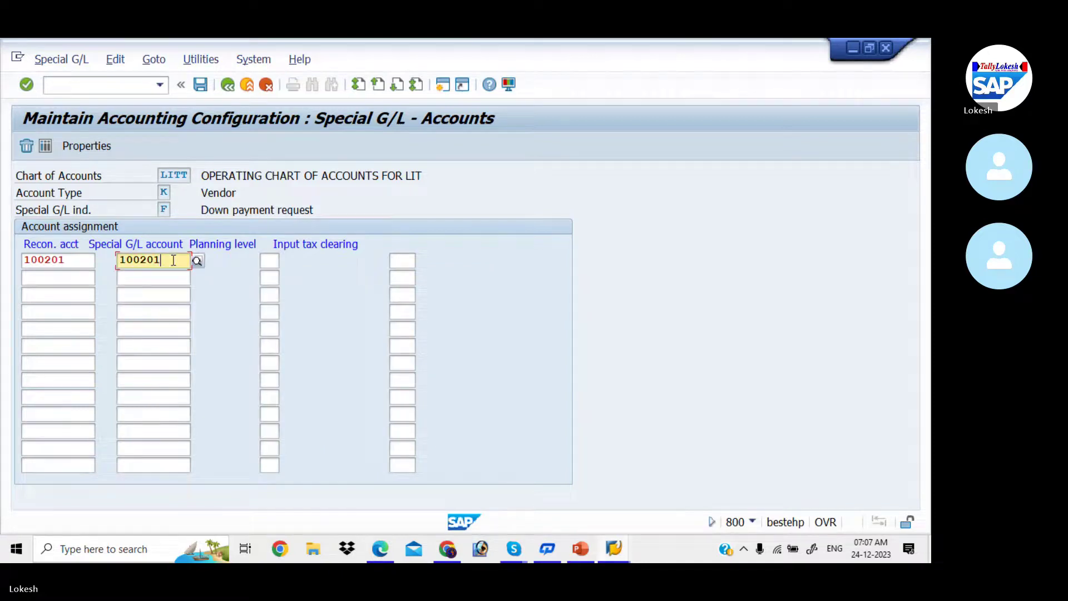
- Set the special G/L account to 200004 (Advanced to Vendors) and save under the customizing request "Accounts Payable Configuration for LIT"
left_click(201, 262)
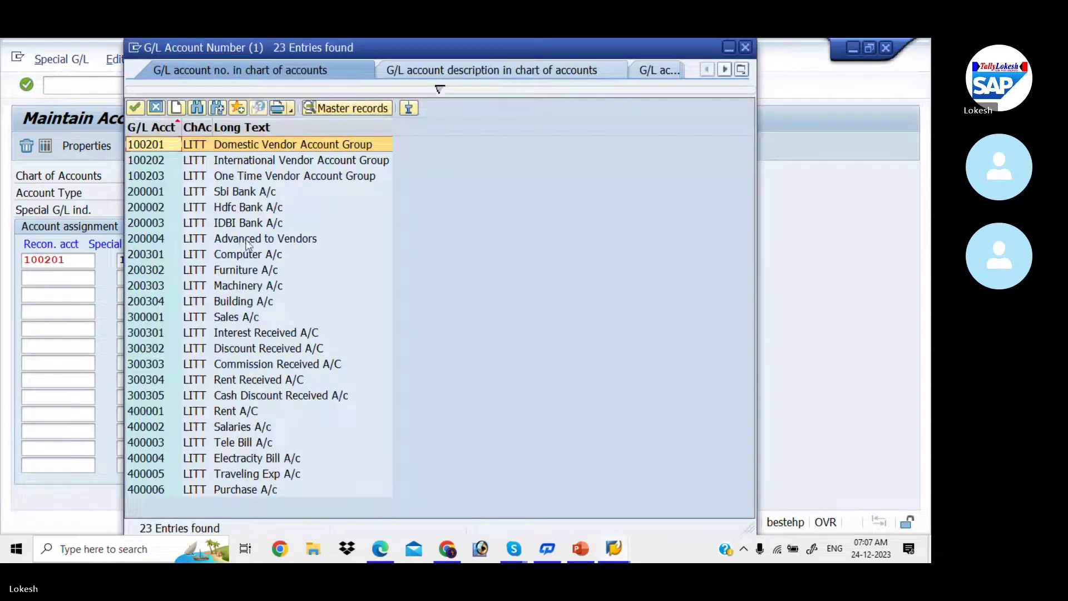
double_click(246, 240)
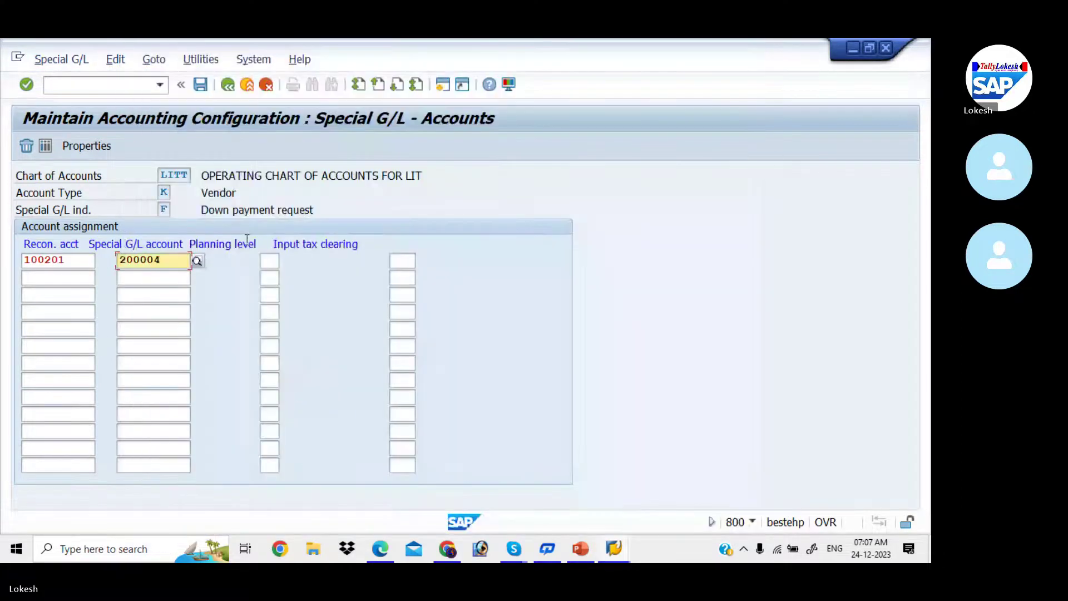
left_click(195, 88)
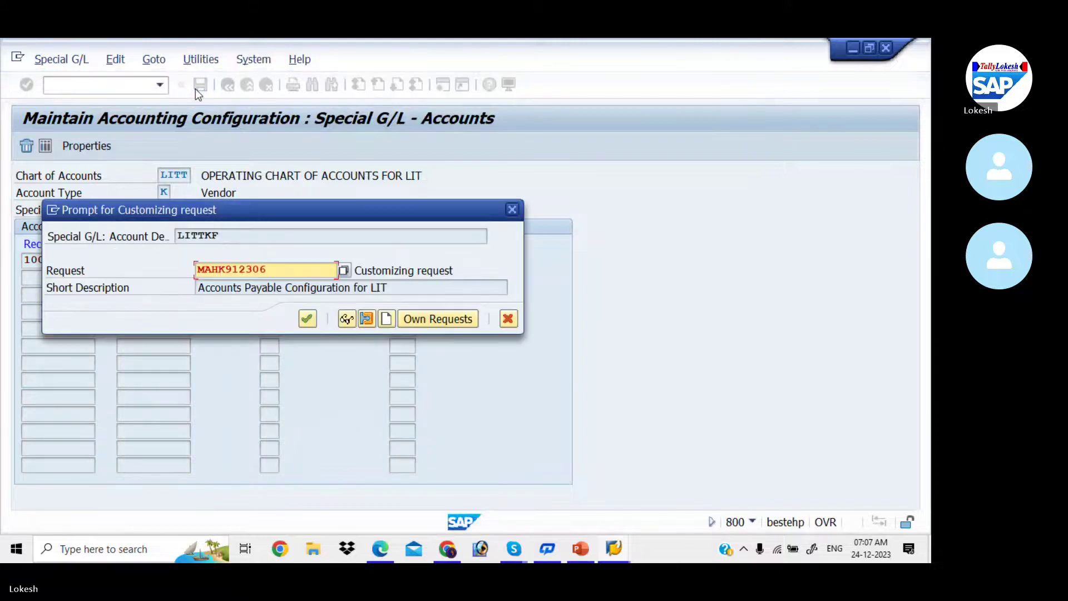
left_click(307, 318)
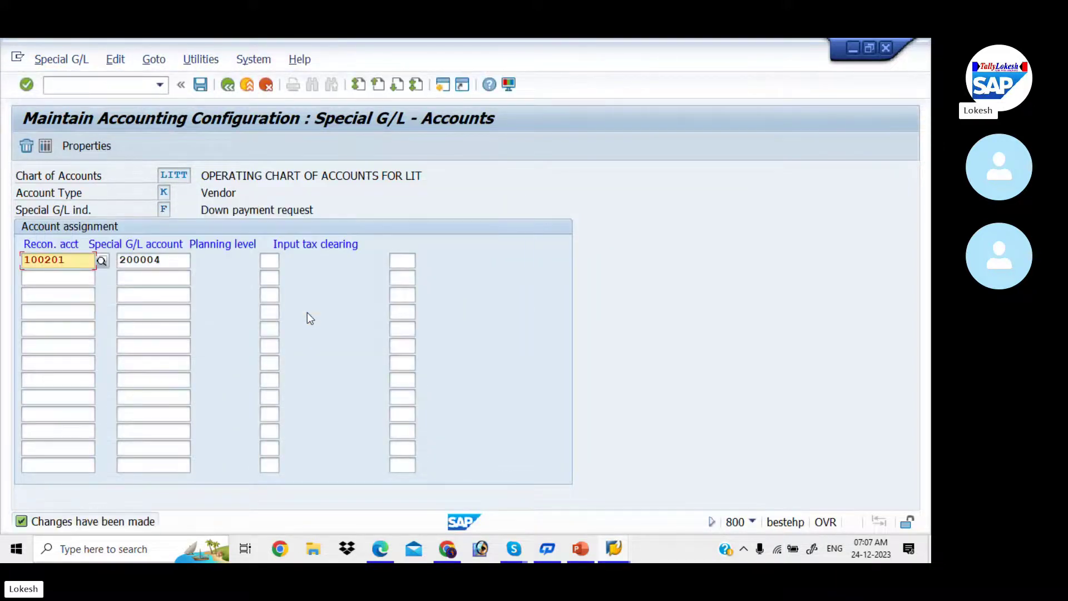
- Check the configuration steps slide in PowerPoint, then return to SAP and open transaction F-48 for posting a vendor down payment
key("alt+Tab")
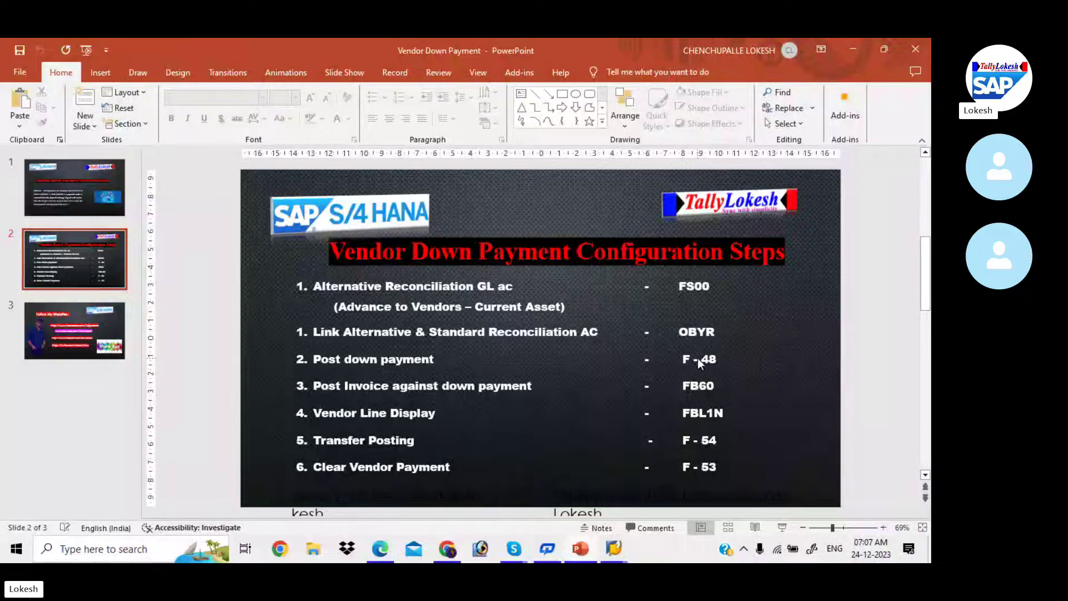
key("alt+Tab")
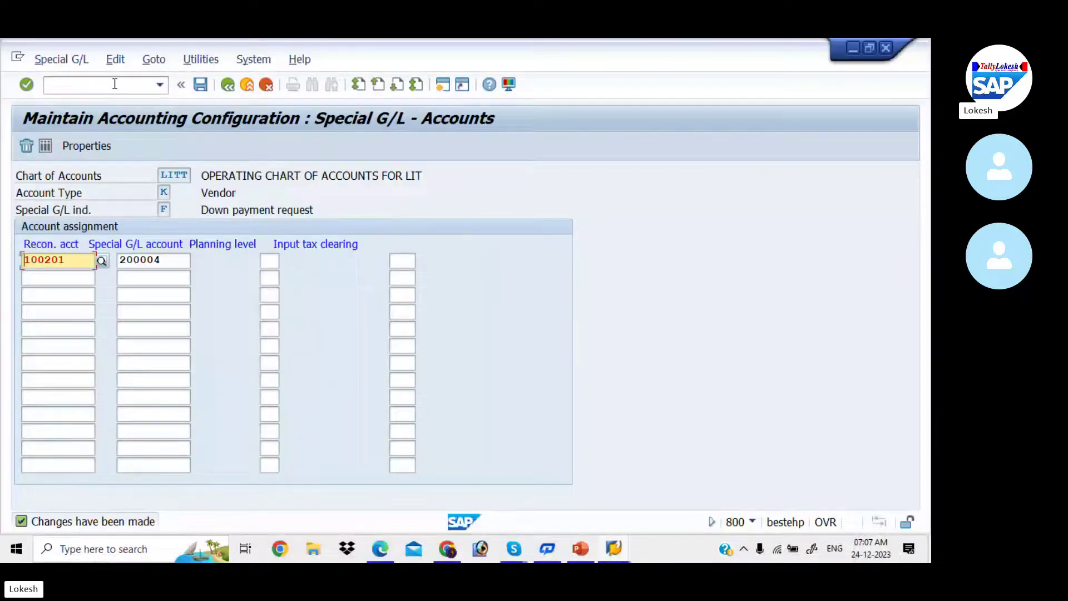
left_click(114, 84)
type("/N")
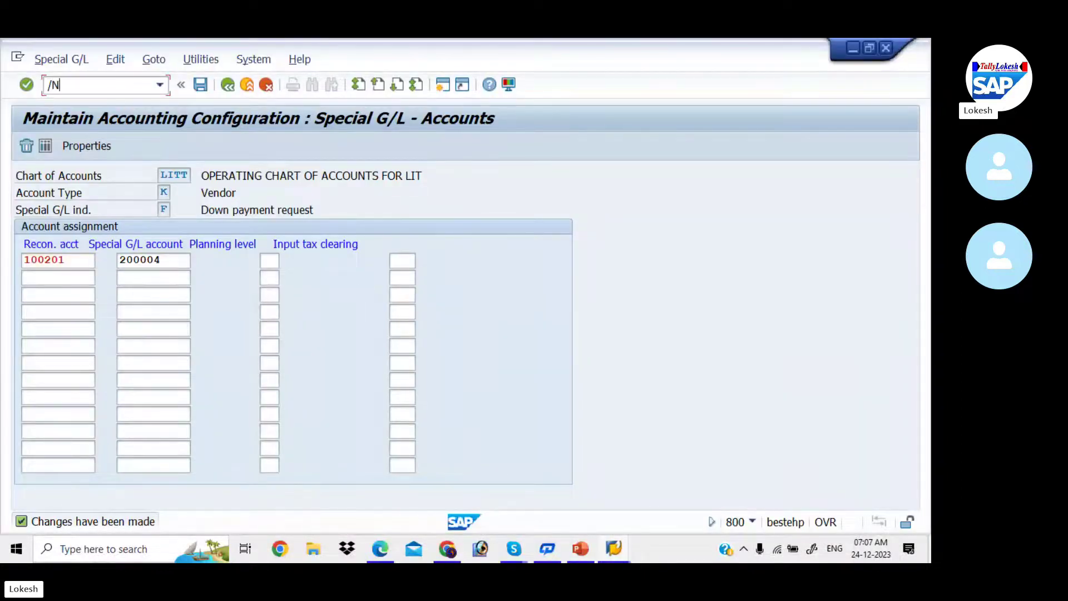
type("F-48")
key("Return")
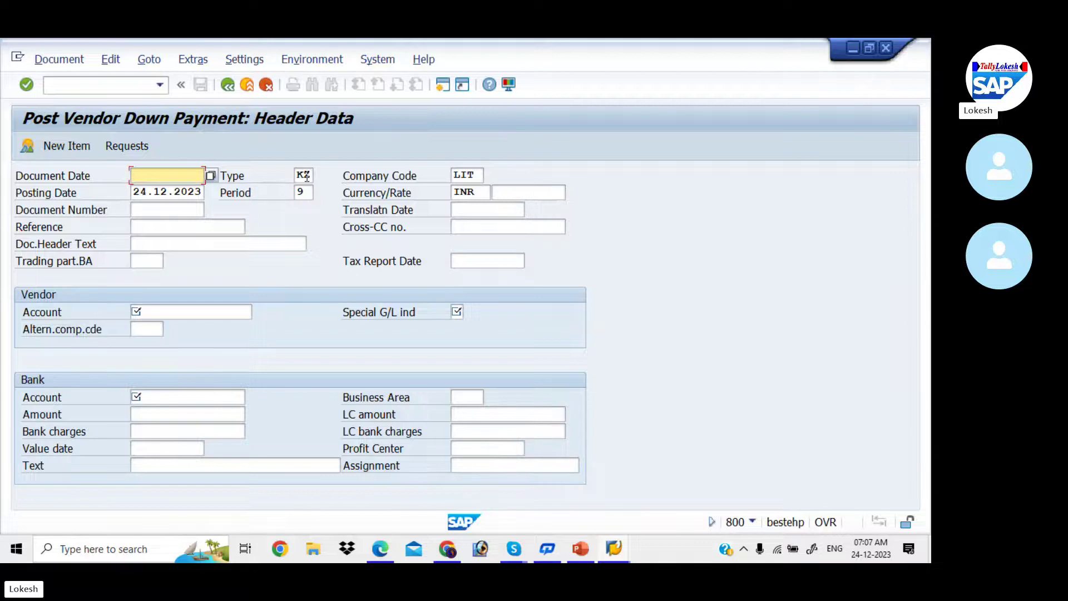
- Set the document date to 24.12.2023 and the reference to 01 in the down payment header
type("24.")
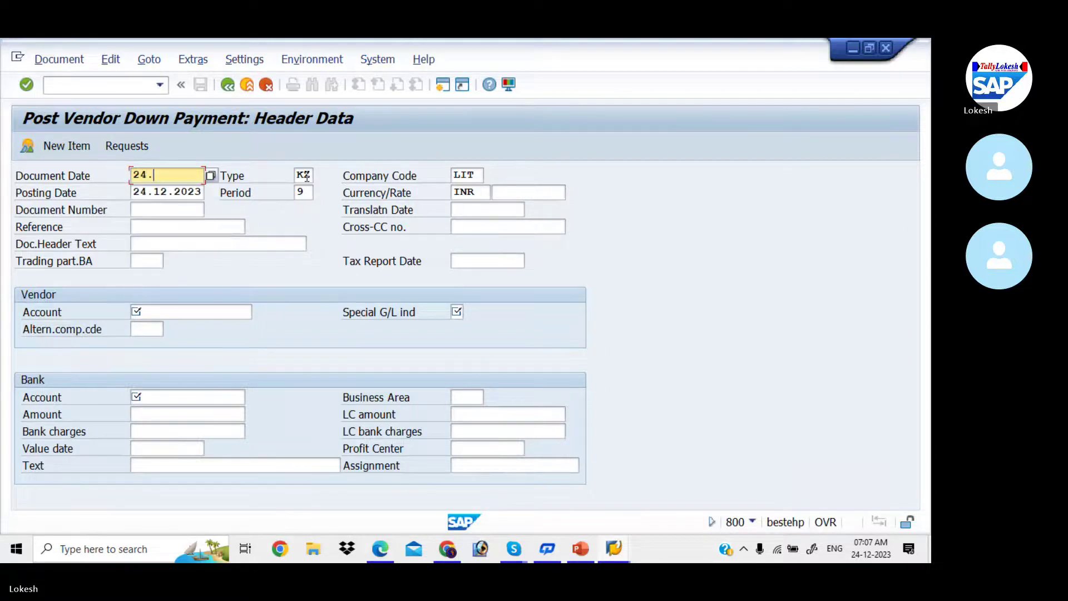
type("12.2023")
left_click(307, 177)
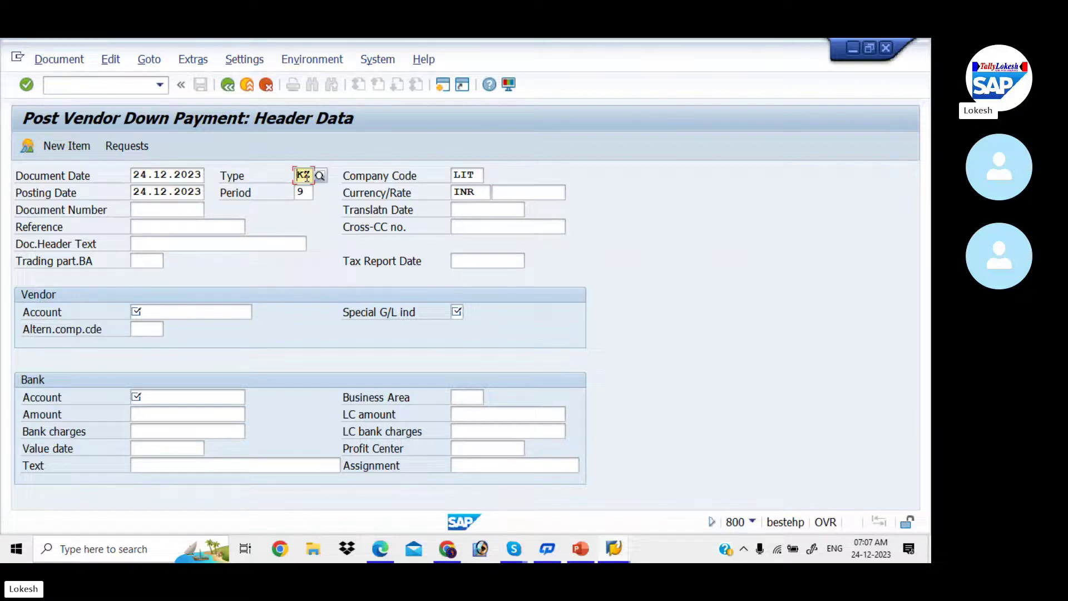
key("Tab")
key("Tab")
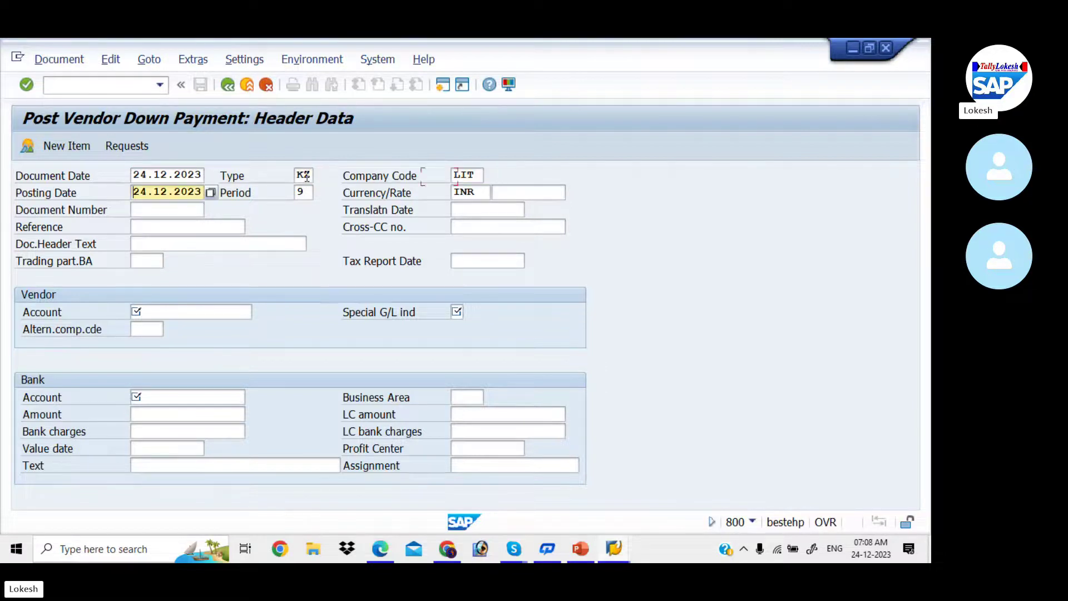
key("Tab")
key("Tab")
key("Tab")
key("Tab")
key("Tab")
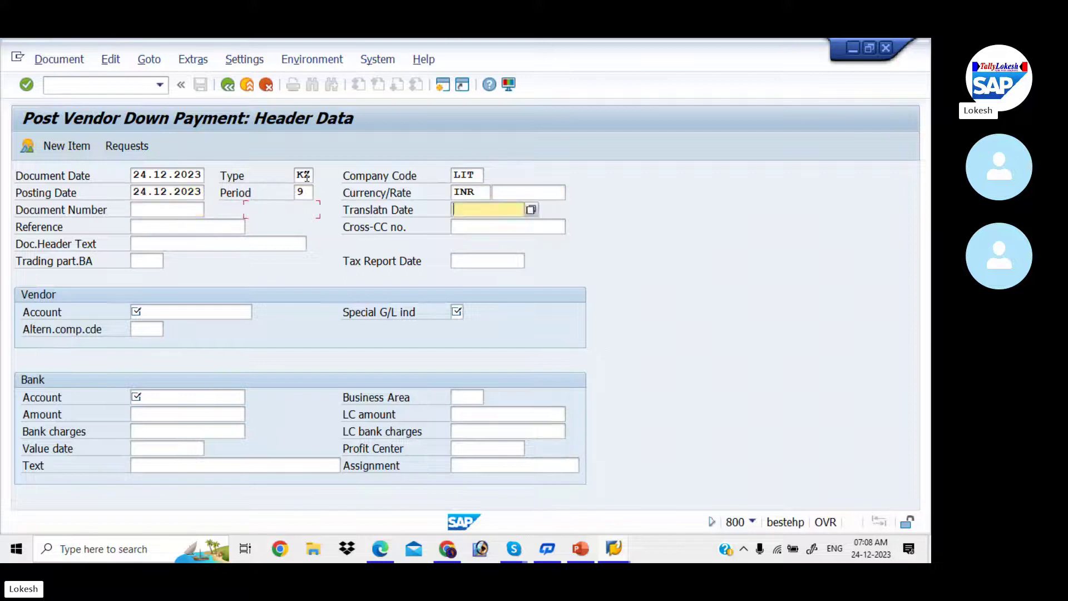
type("01")
- Fill the document header text with the earlier entry "Vendor Down payment"
key("Tab")
key("Tab")
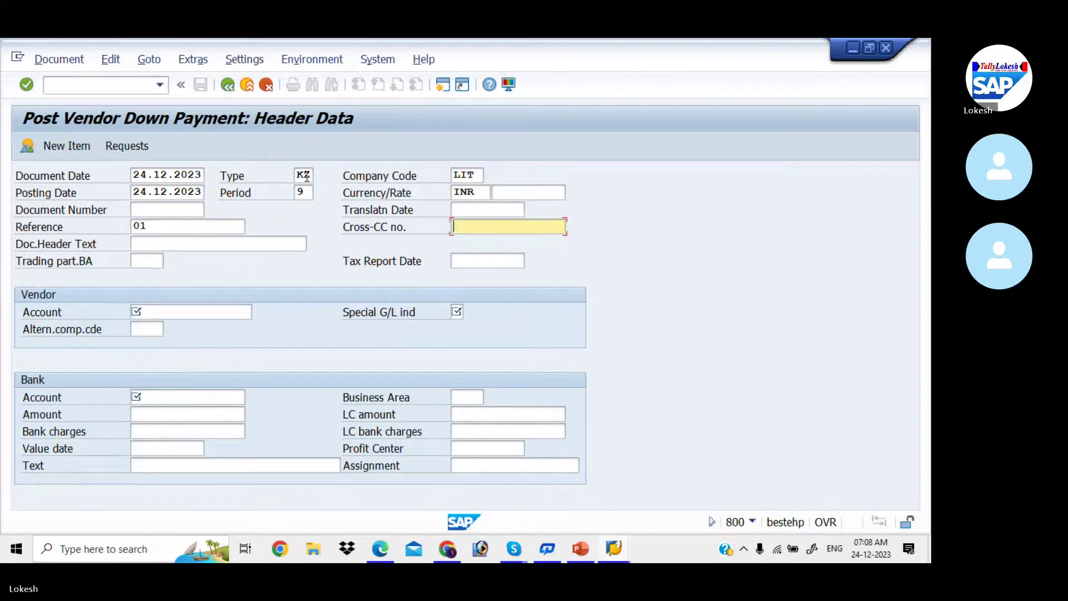
key("Down")
key("Down")
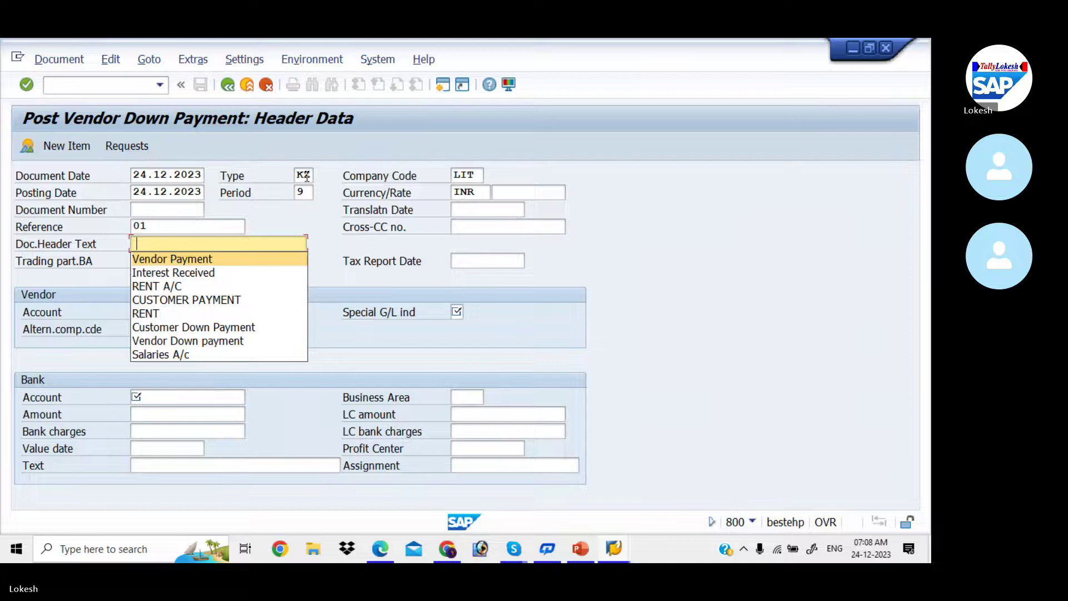
key("Down")
key("Down")
key("Down")
key("Down")
key("Down")
key("Down")
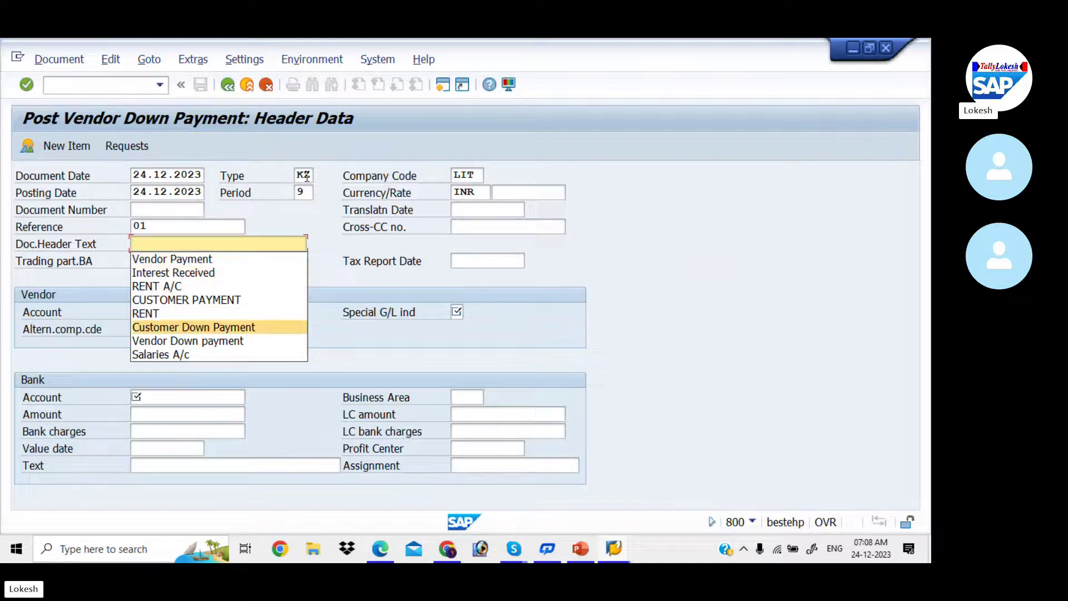
key("Return")
- Look up the vendors of company code LIT and choose LIT IT SOLUTIONS as the vendor account
key("Tab")
key("Tab")
key("Tab")
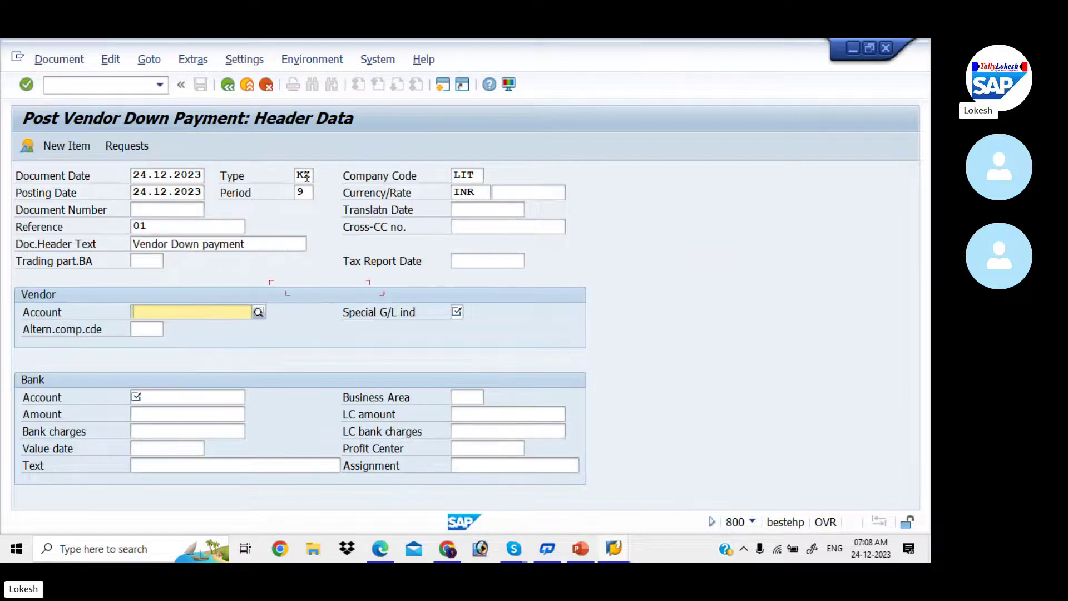
key("Down")
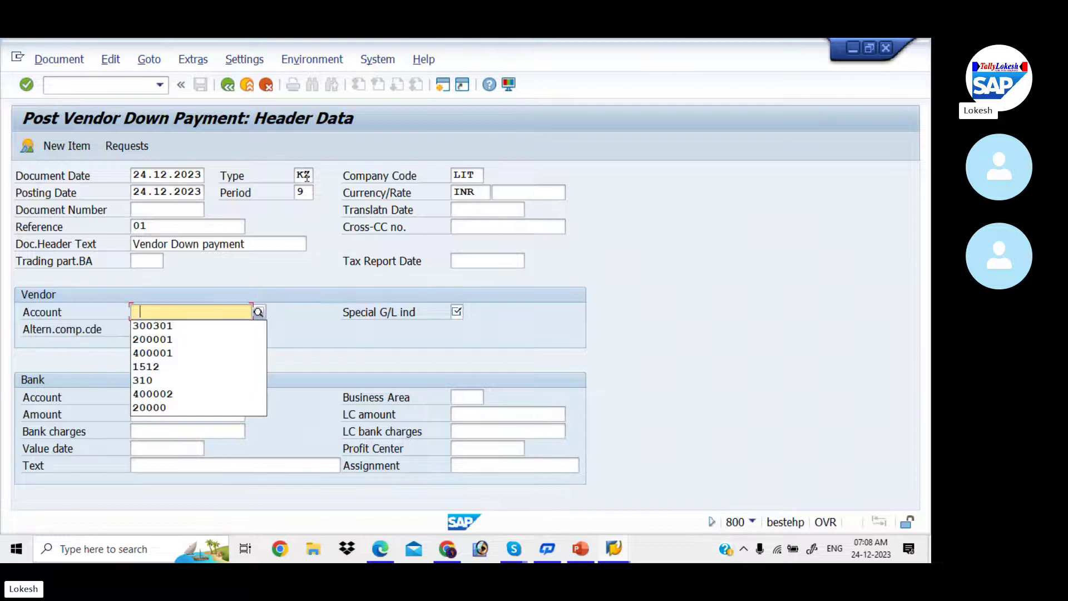
left_click(259, 314)
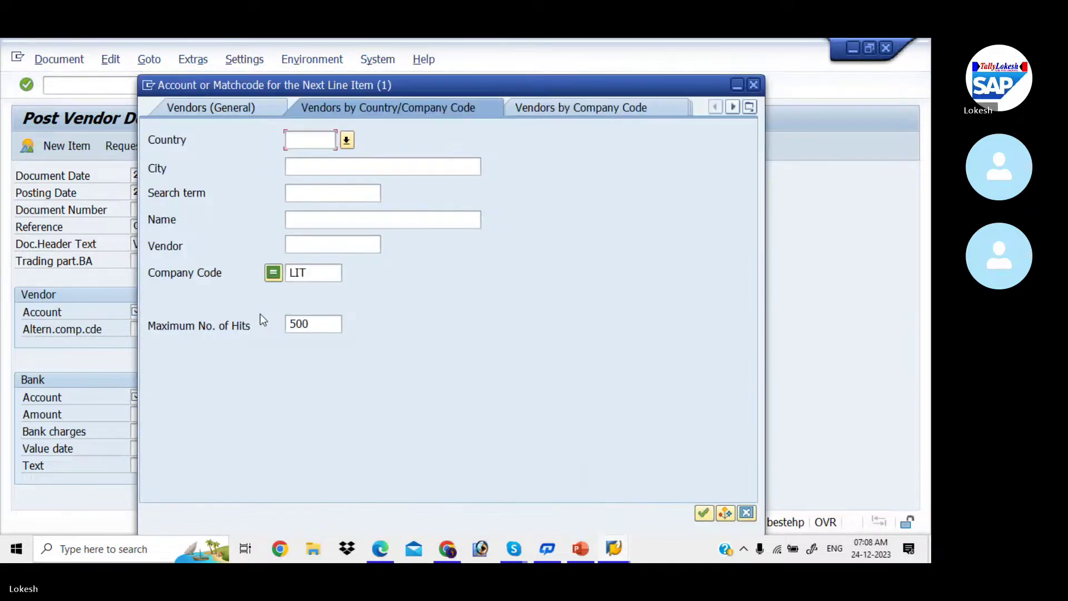
key("Return")
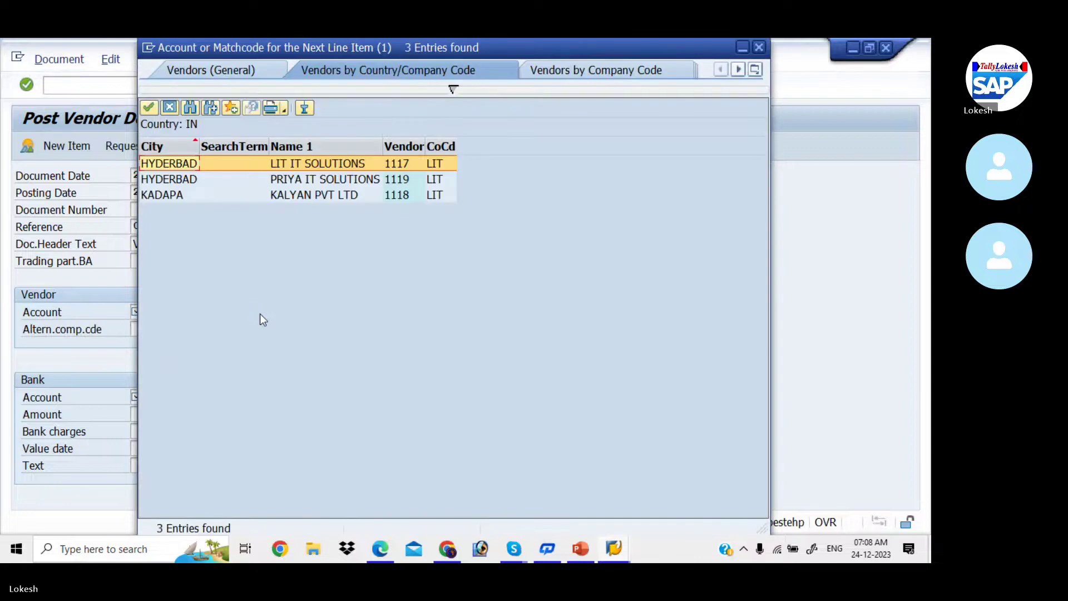
key("Return")
key("Tab")
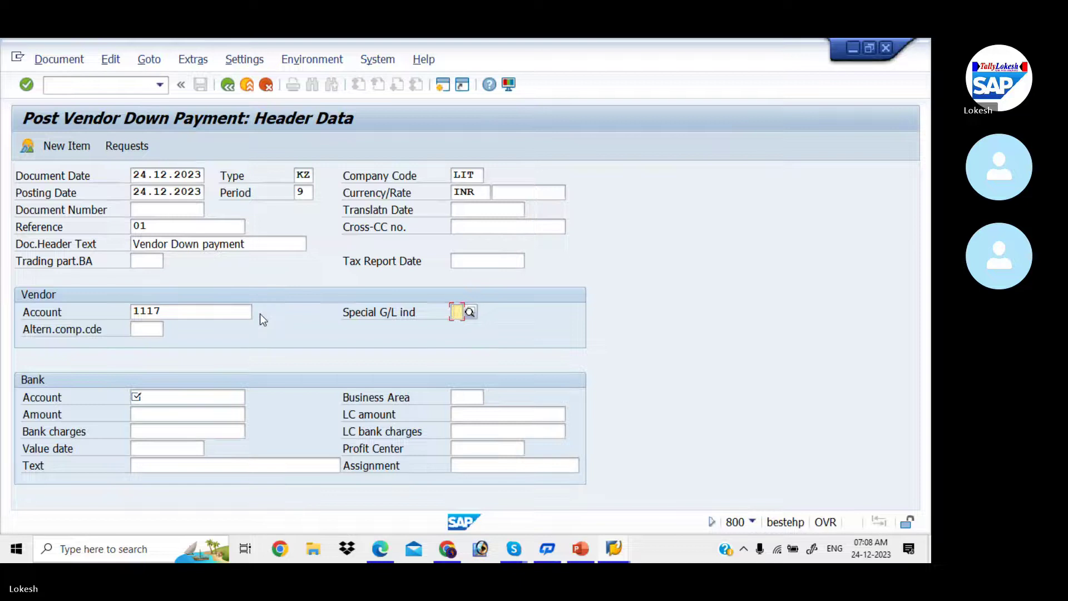
- Set the vendor's special G/L indicator to A for account type K (Down Payments, Current Assets)
type("A")
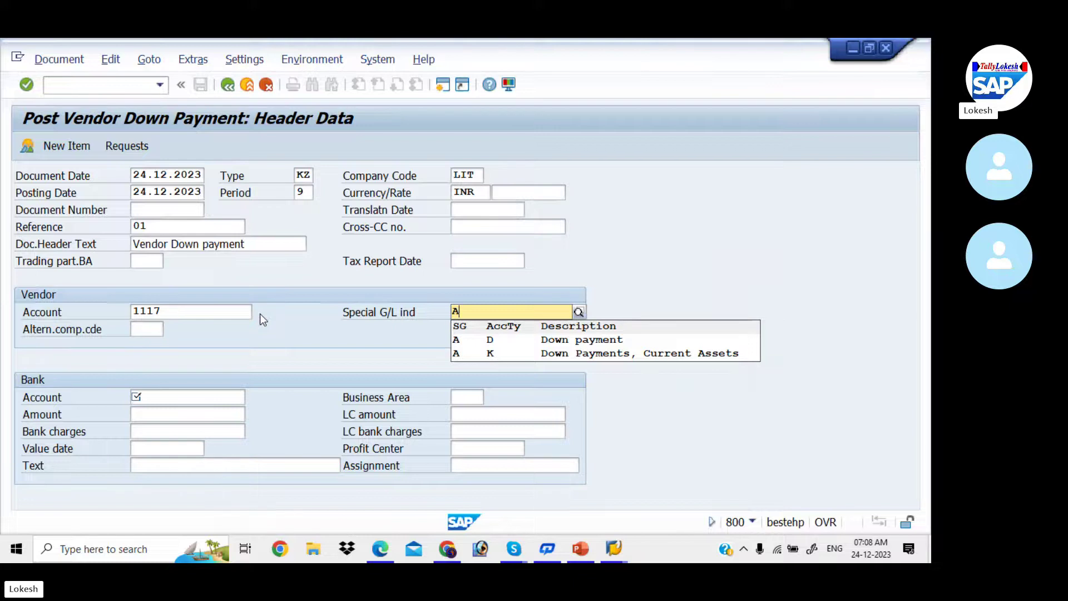
key("Down")
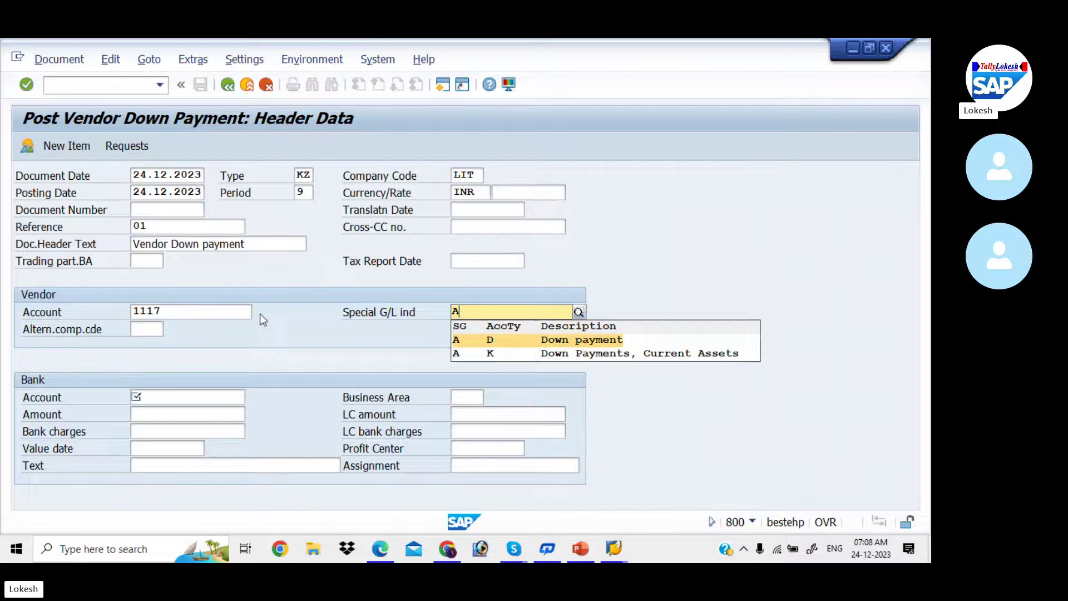
key("Down")
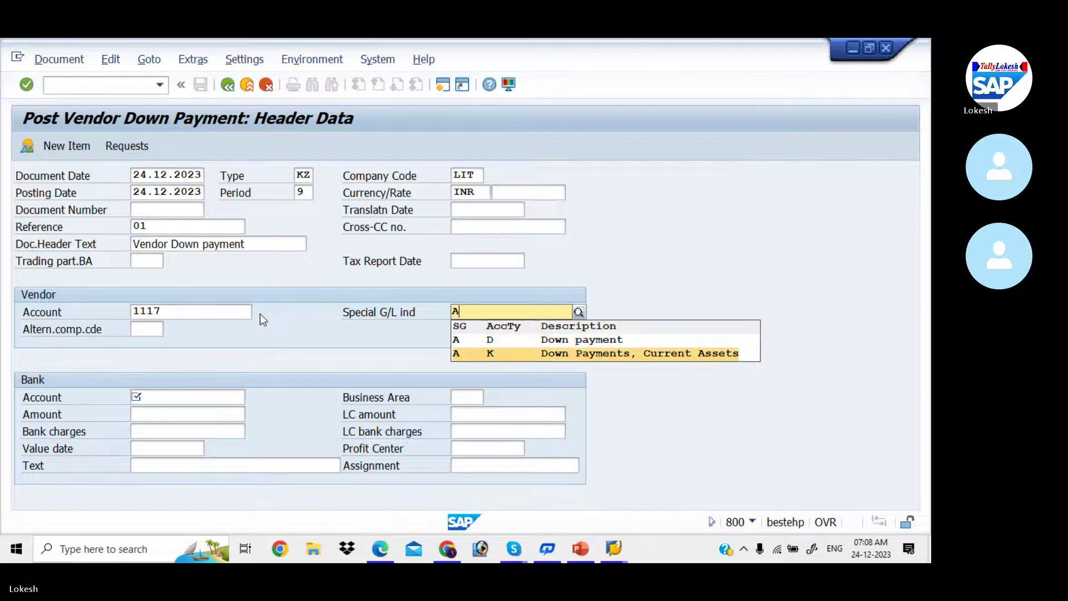
key("Up")
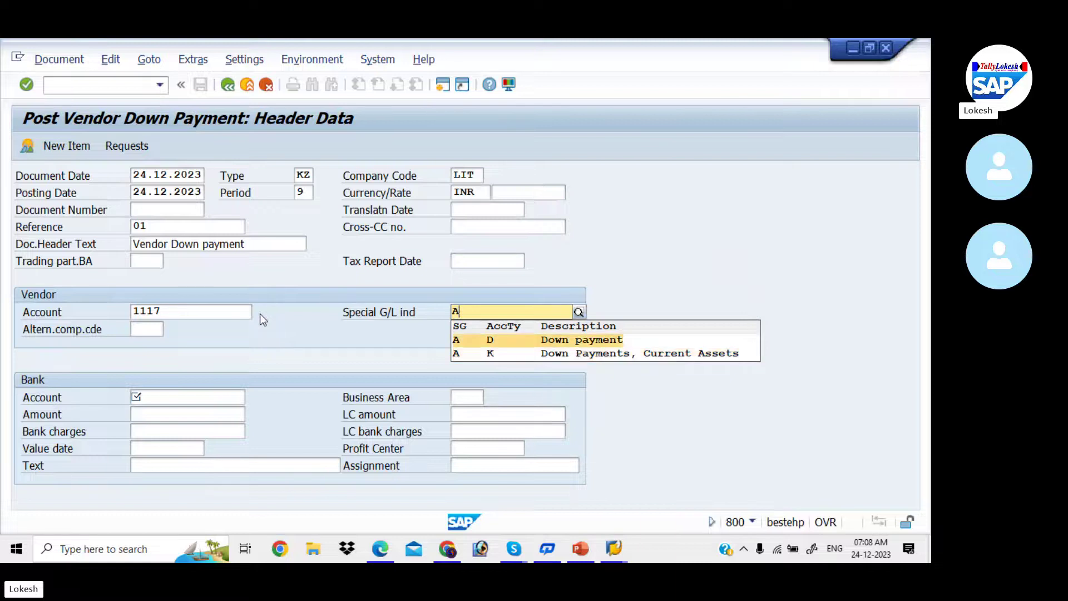
key("Down")
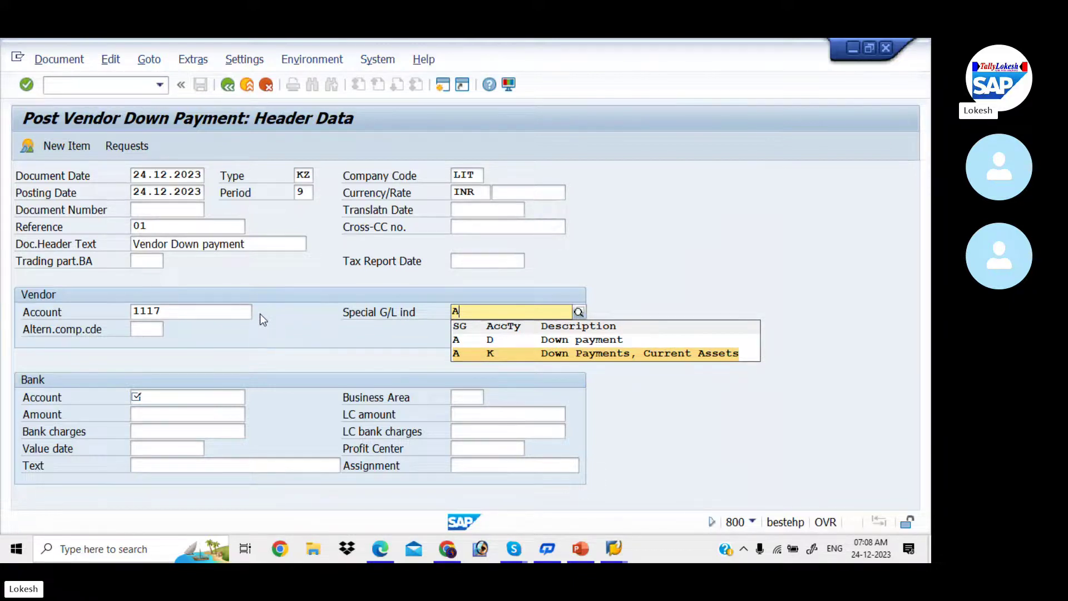
key("Return")
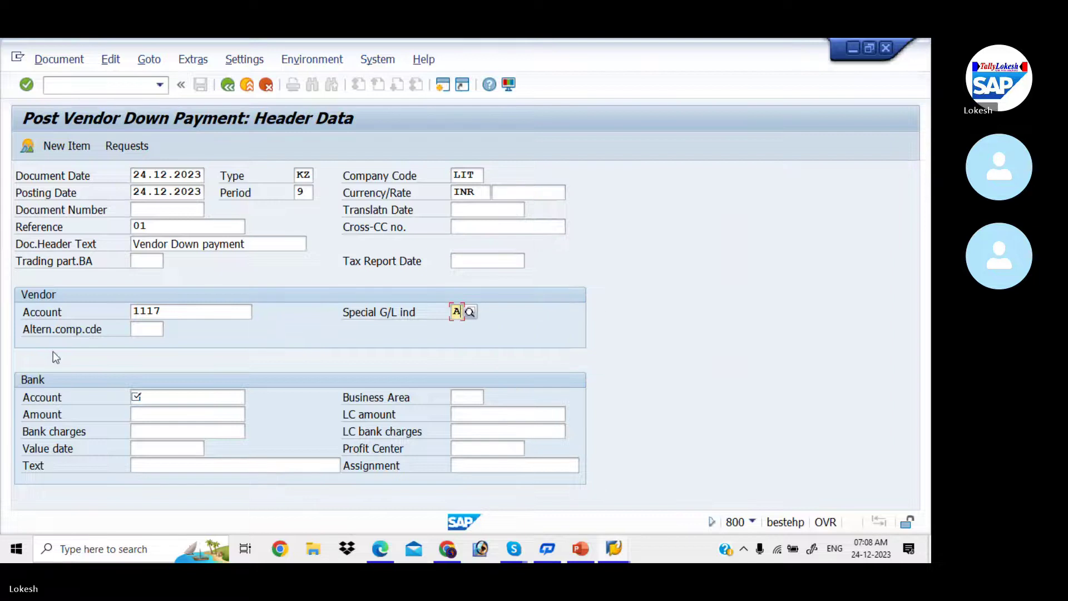
- Look up the G/L accounts in chart of accounts LITT and choose Sbi Bank A/c as the bank account
left_click(135, 397)
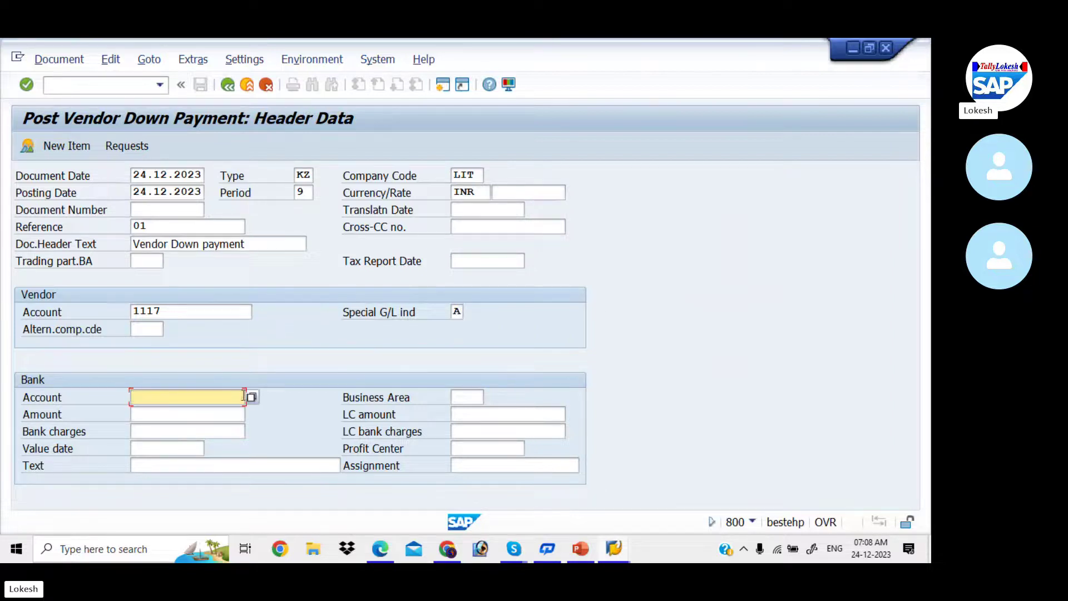
left_click(252, 397)
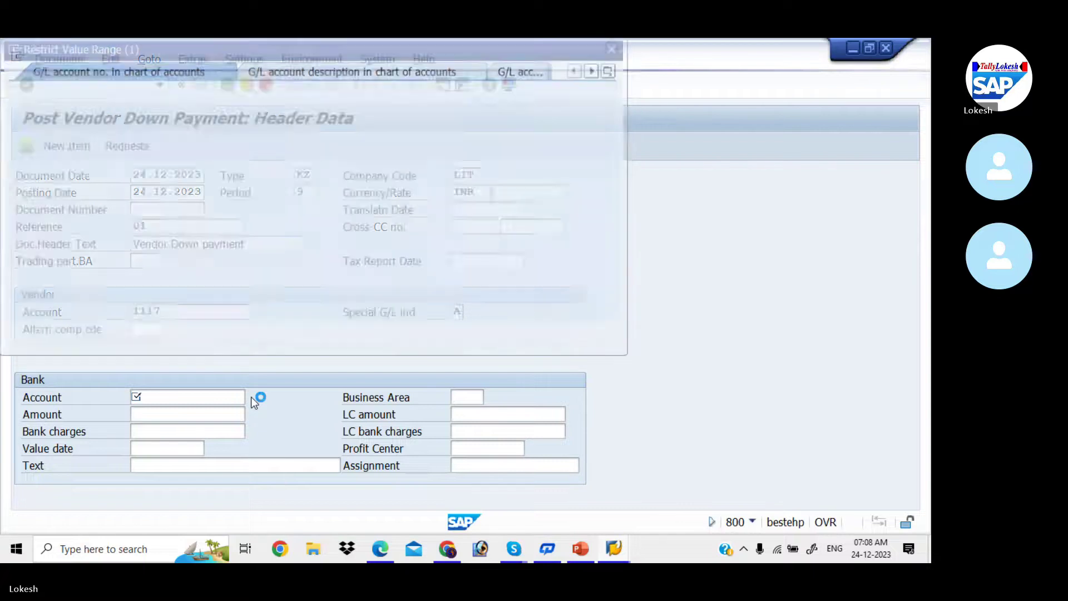
key("Return")
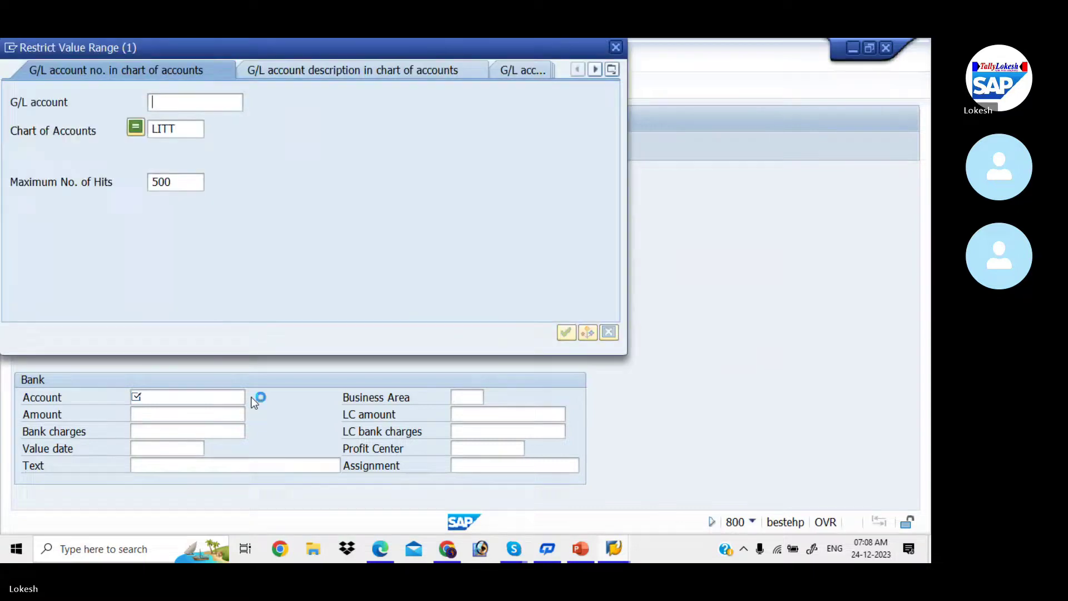
key("Down")
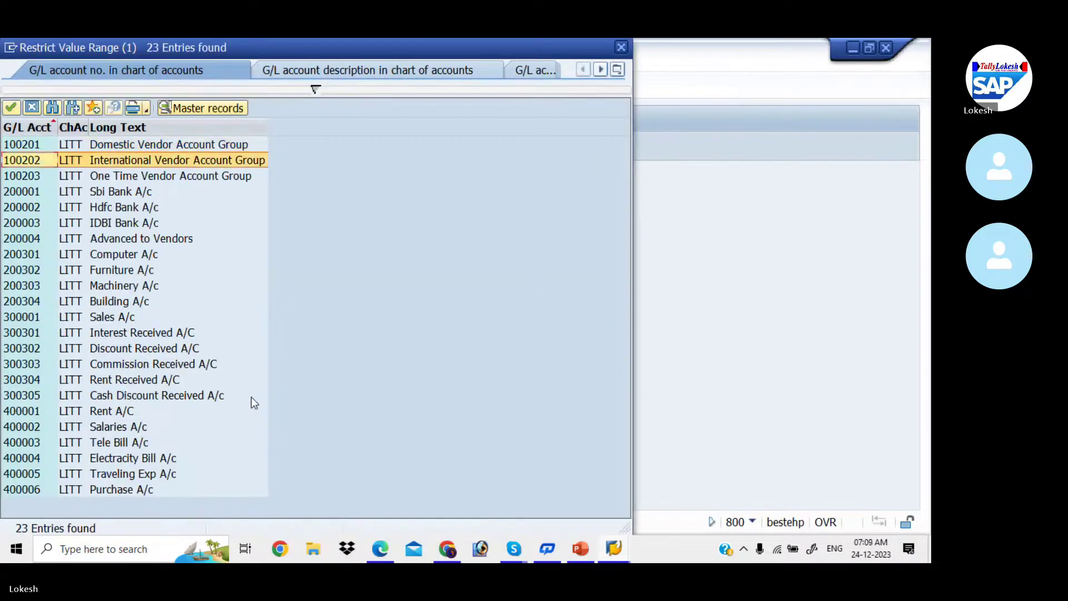
key("Down")
key("Down")
key("Return")
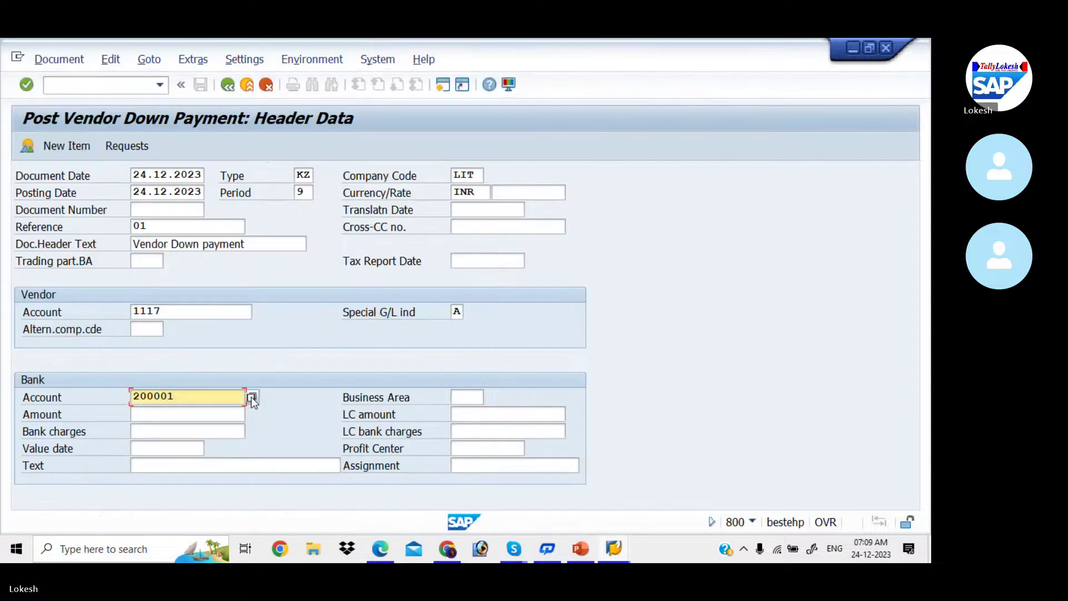
- Set the bank amount of the down payment to 50000
left_click(193, 418)
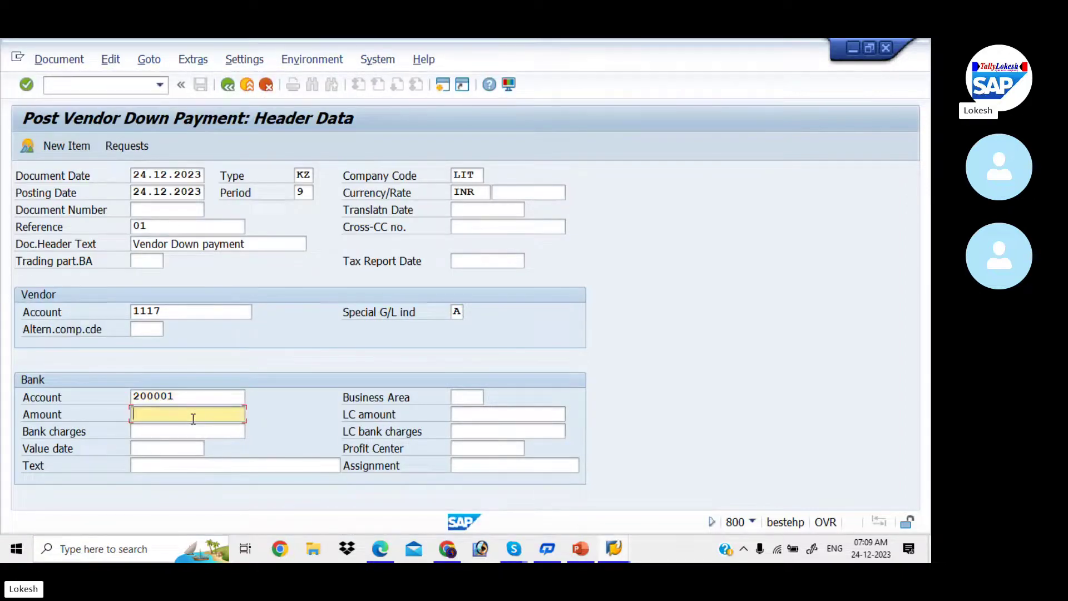
type("100000")
key("BackSpace")
key("BackSpace")
key("BackSpace")
key("BackSpace")
key("BackSpace")
key("BackSpace")
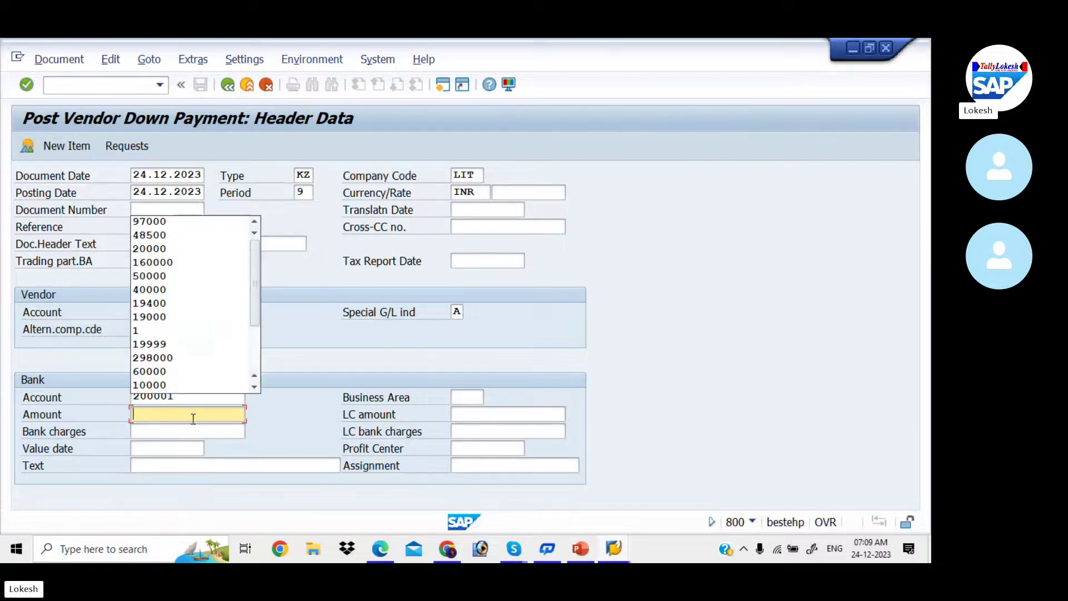
type("50")
key("Down")
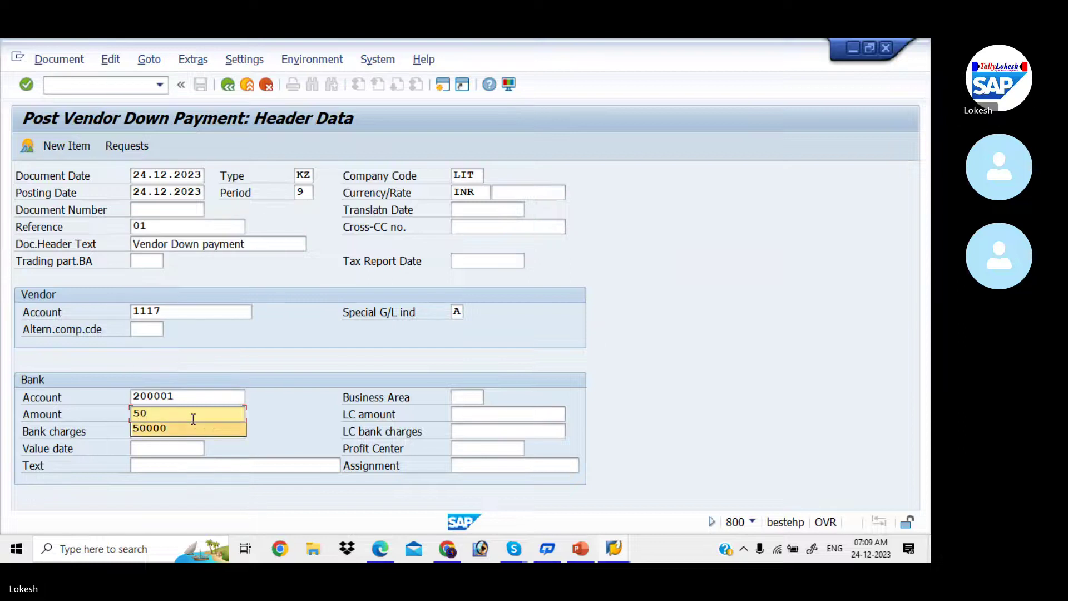
key("Tab")
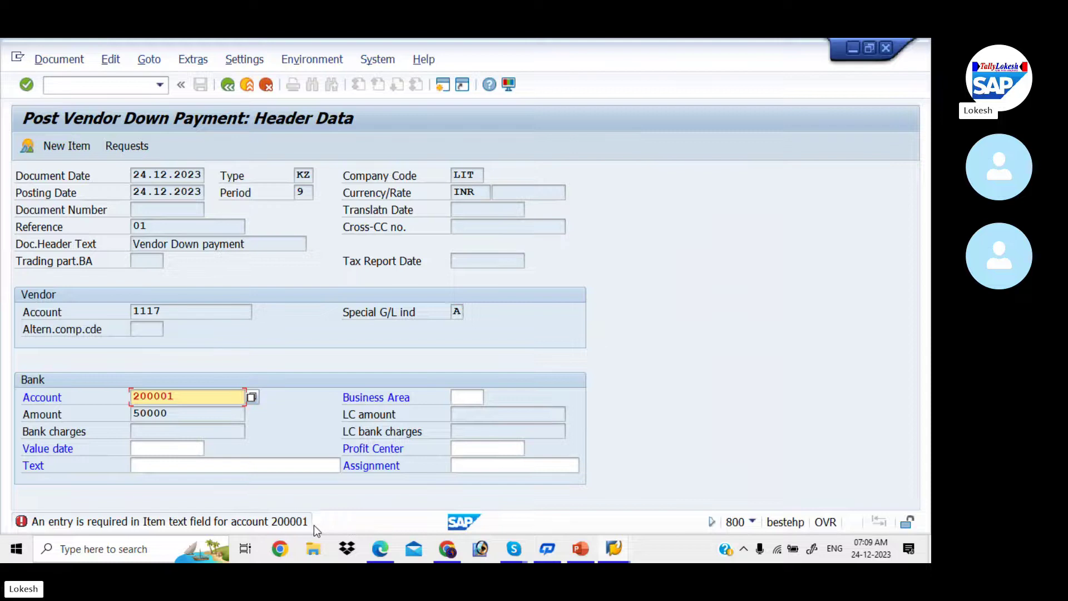
- Fill the bank item's text with the earlier entry "VENDOR INVOICE" and continue to the vendor item
left_click(160, 459)
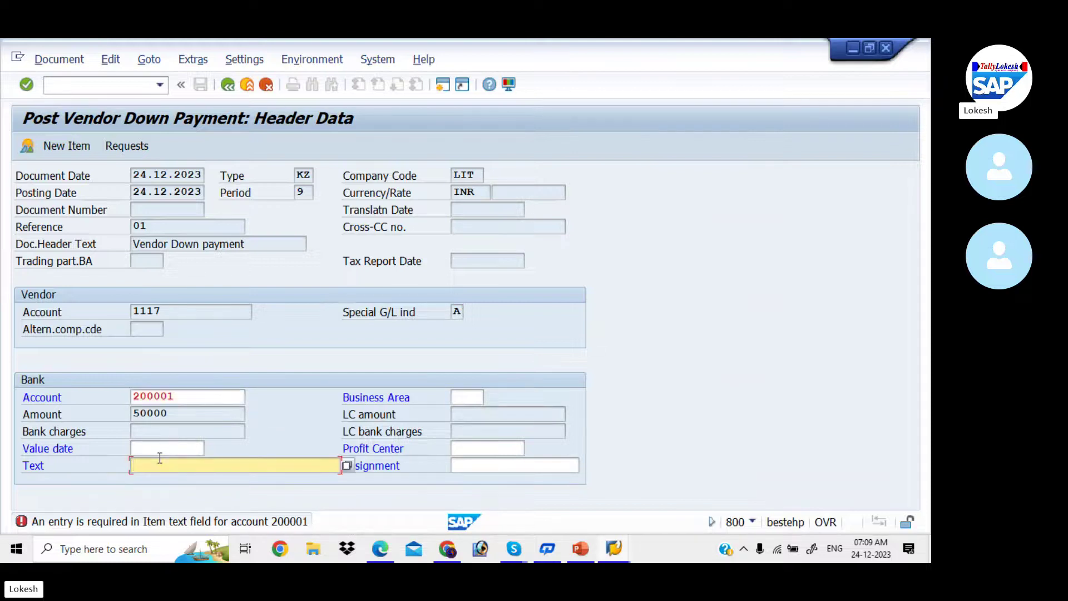
left_click(159, 458)
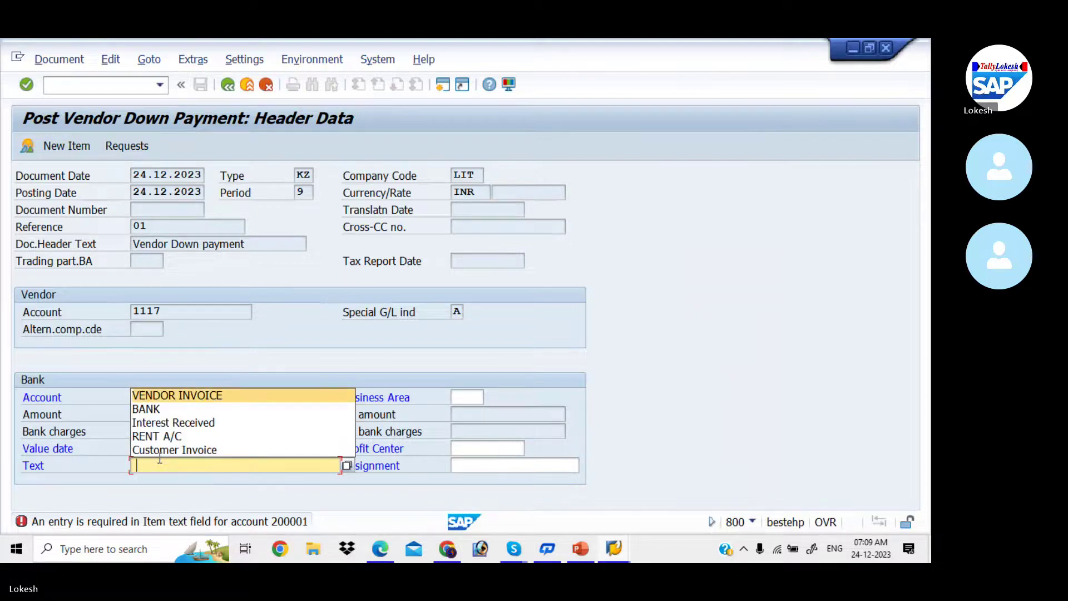
key("Tab")
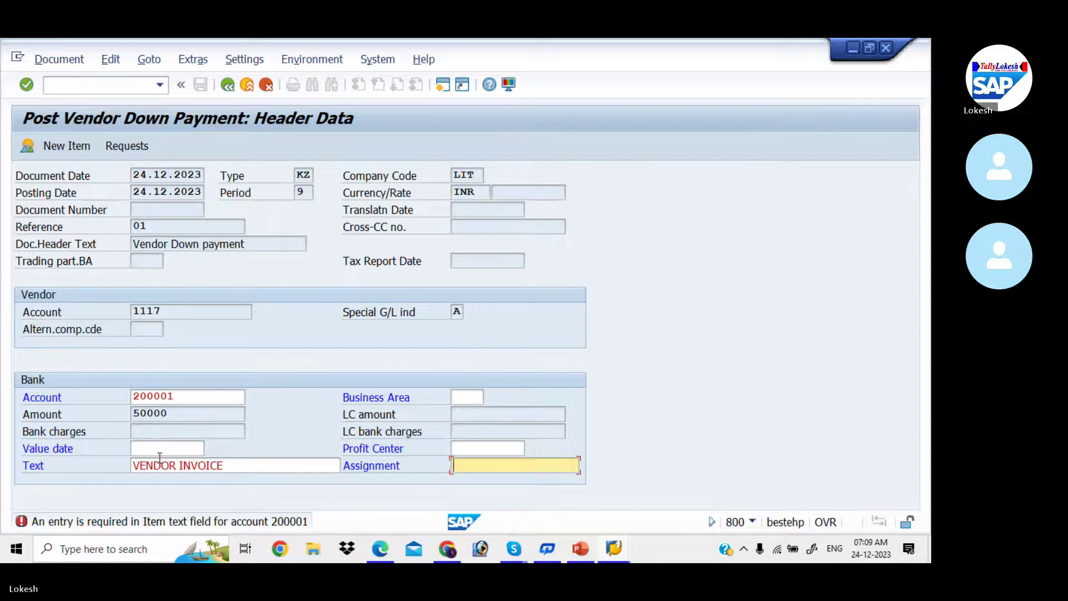
key("Return")
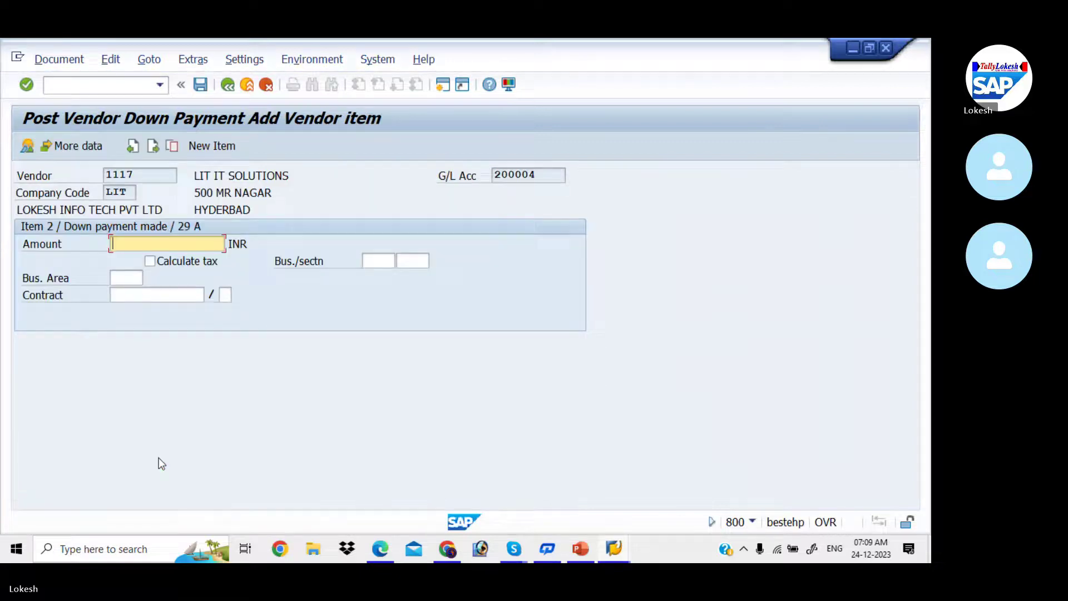
- Set the vendor item's amount to 50000 INR and post the down payment document
type("5")
key("Down")
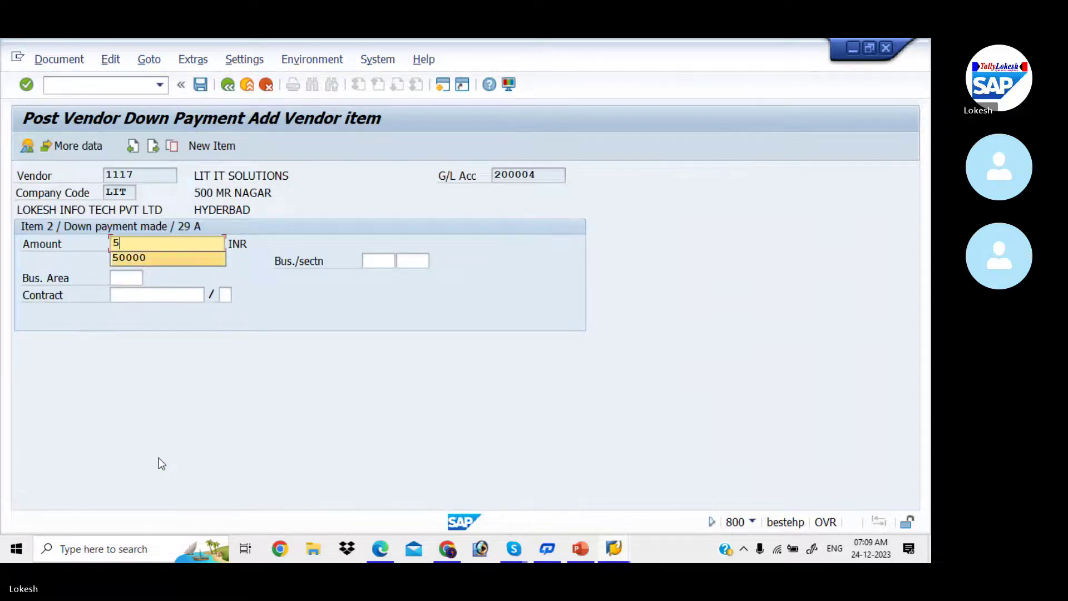
key("Tab")
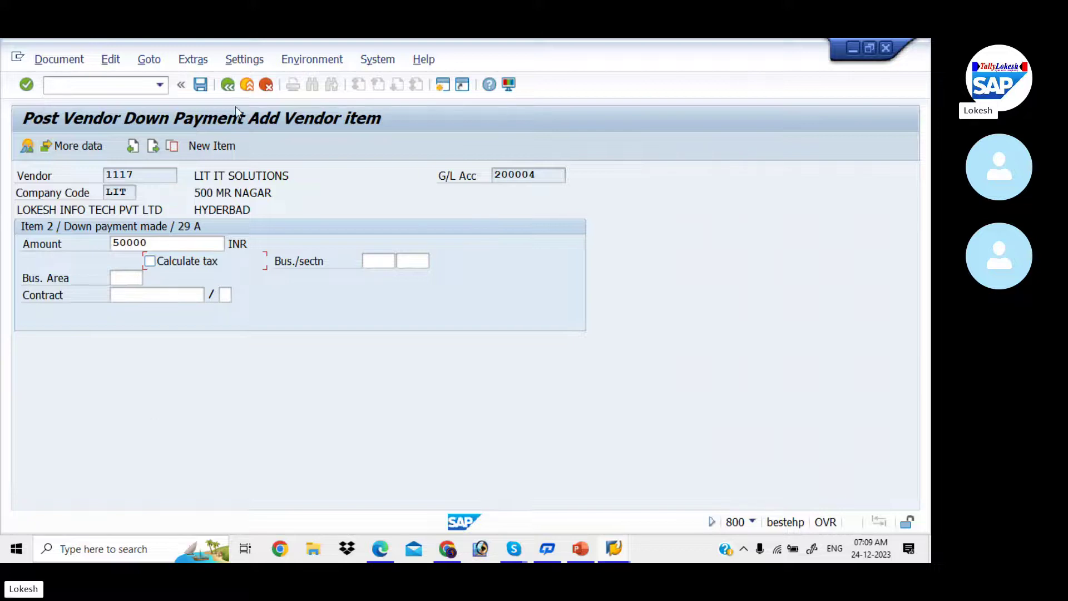
left_click(201, 85)
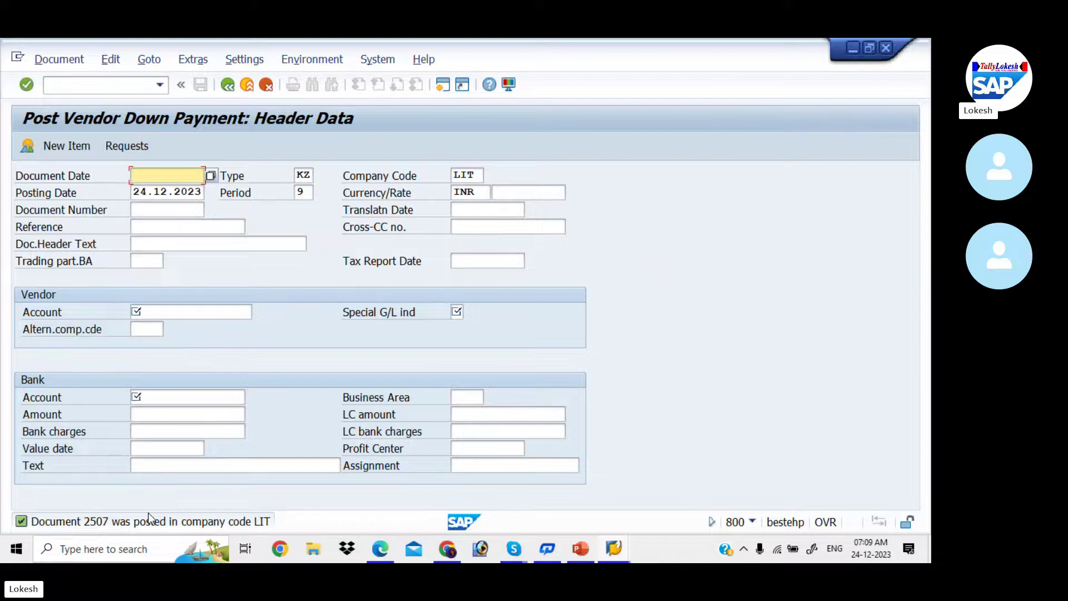
- Check the configuration steps slide in PowerPoint, return to SAP and open transaction FBL1N for the vendor line items
key("alt+Tab")
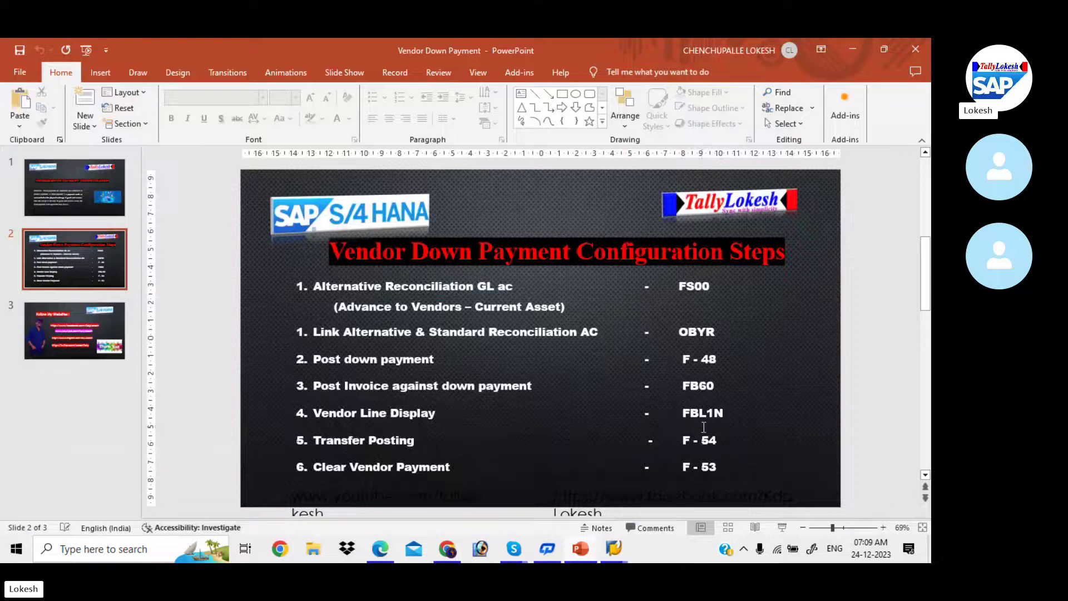
key("alt+Tab")
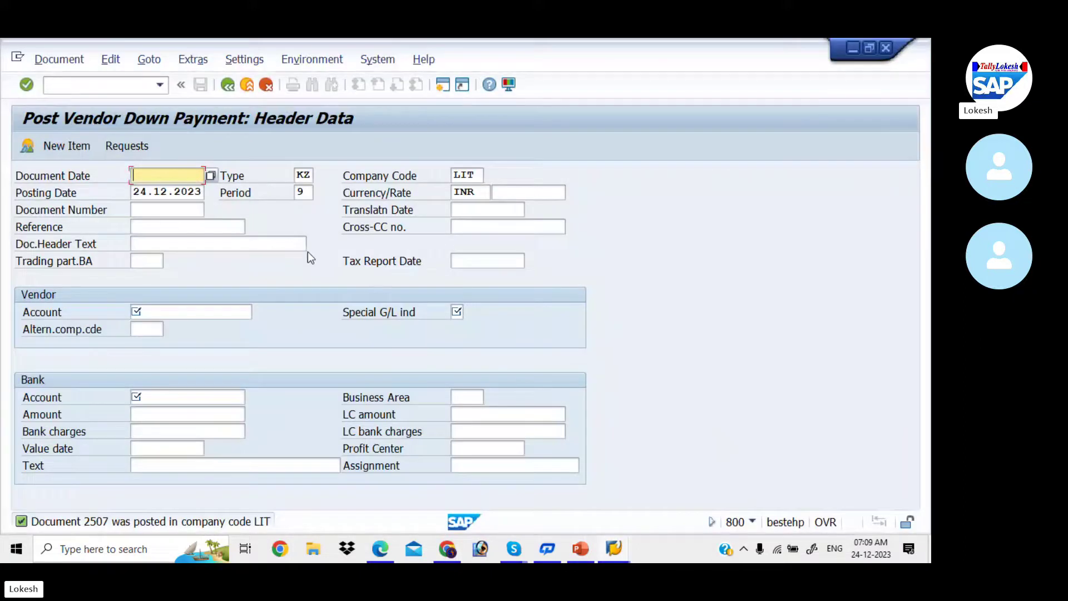
left_click(122, 86)
type("/")
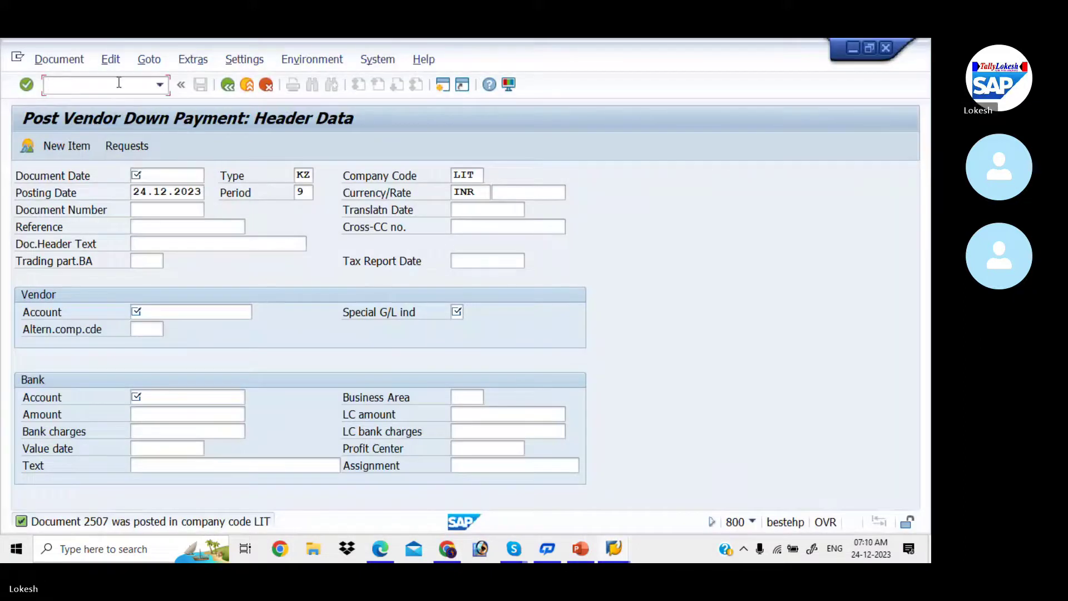
type("NFBL")
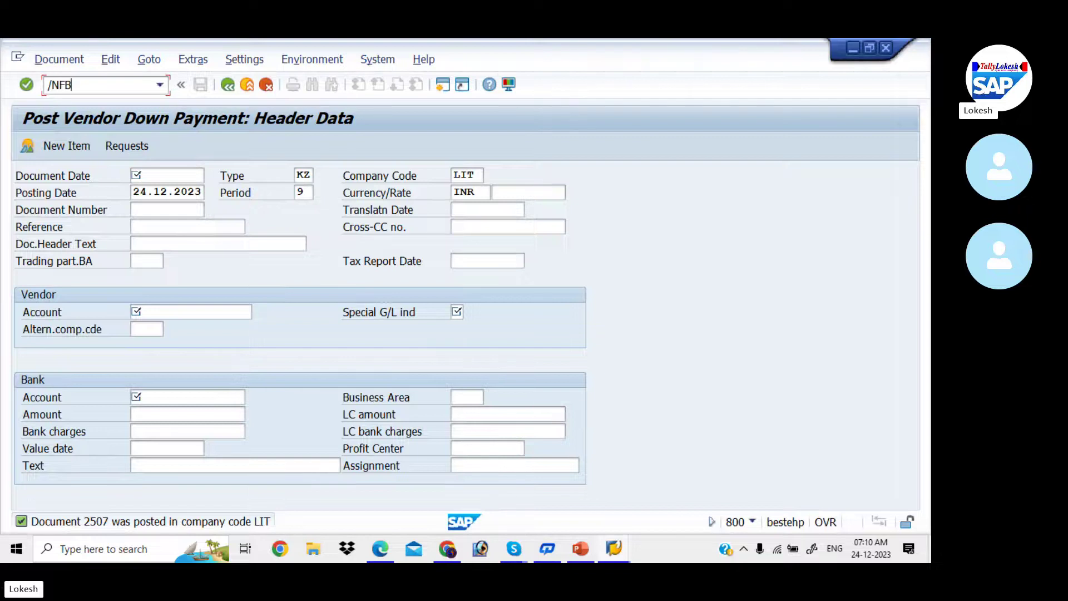
type("1N")
key("Return")
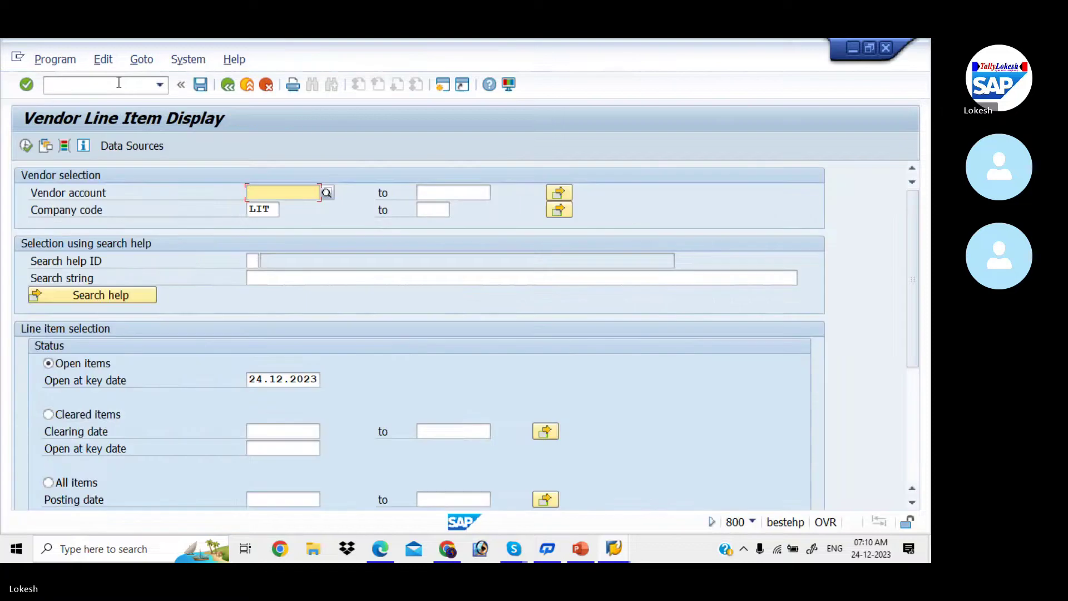
- Run the open item display for vendor LIT IT SOLUTIONS in company code LIT
type("1117")
key("Tab")
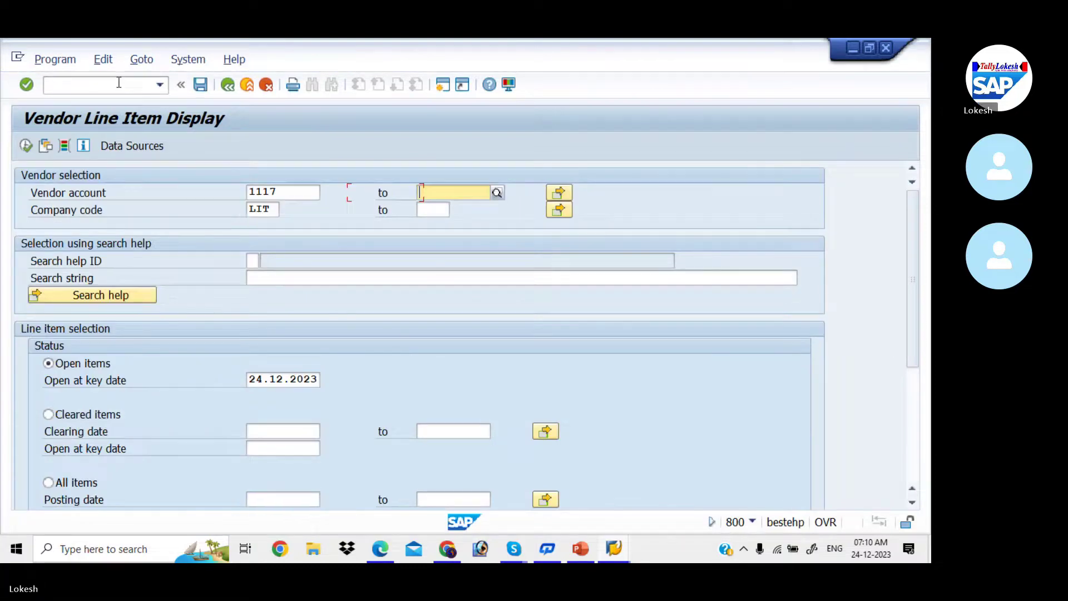
left_click(27, 146)
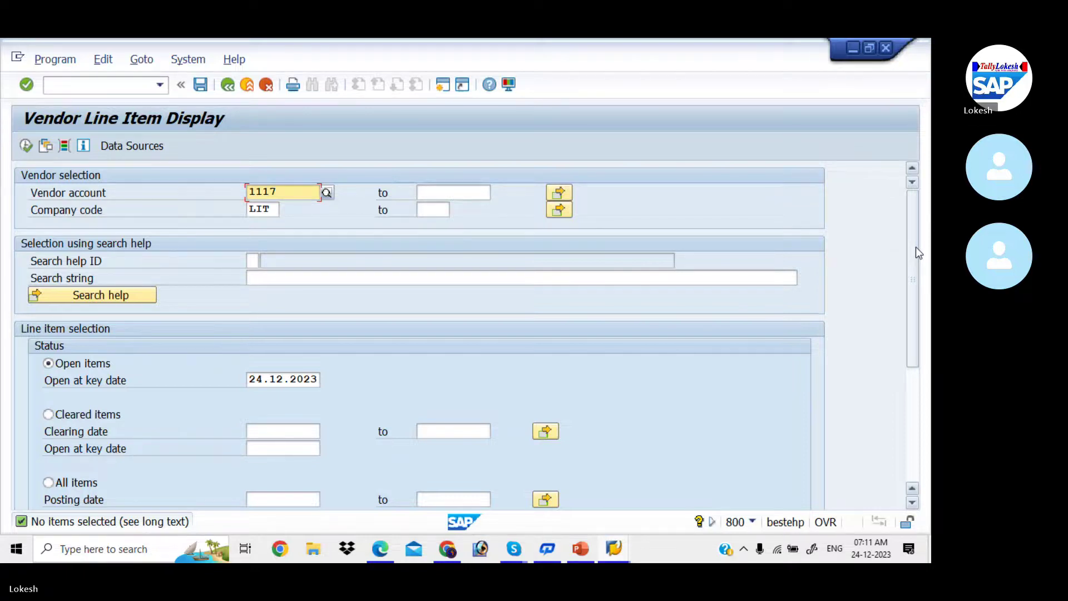
- Include special G/L transactions in the line item selection and run the vendor display again
left_click_drag(916, 248, 918, 343)
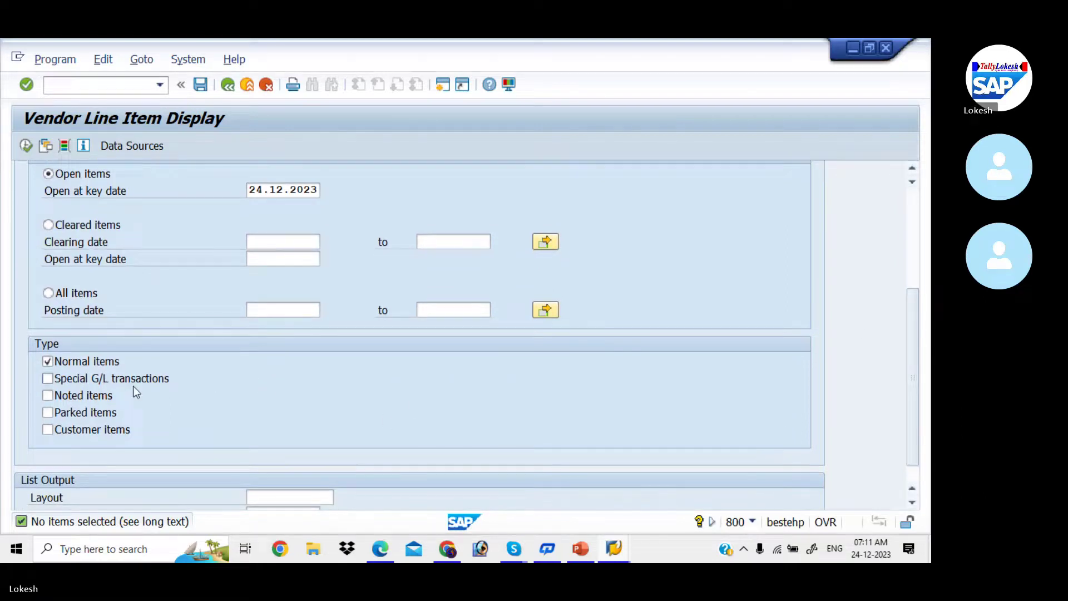
left_click(47, 379)
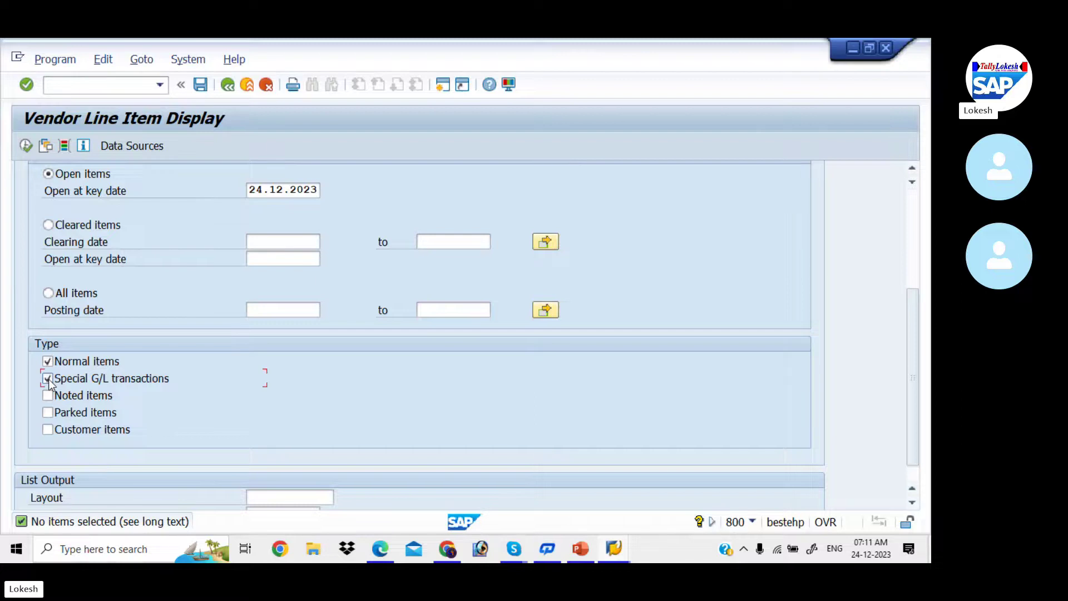
left_click(25, 145)
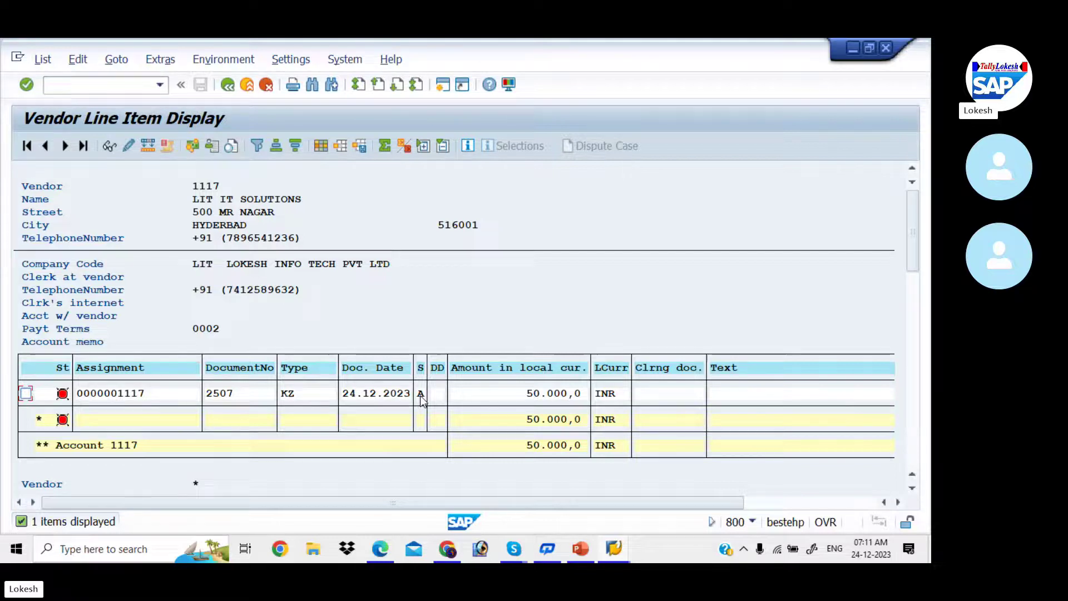
- Start a new SAP session, check the configuration steps slide in PowerPoint, and open transaction FB60 in the new session
left_click(447, 90)
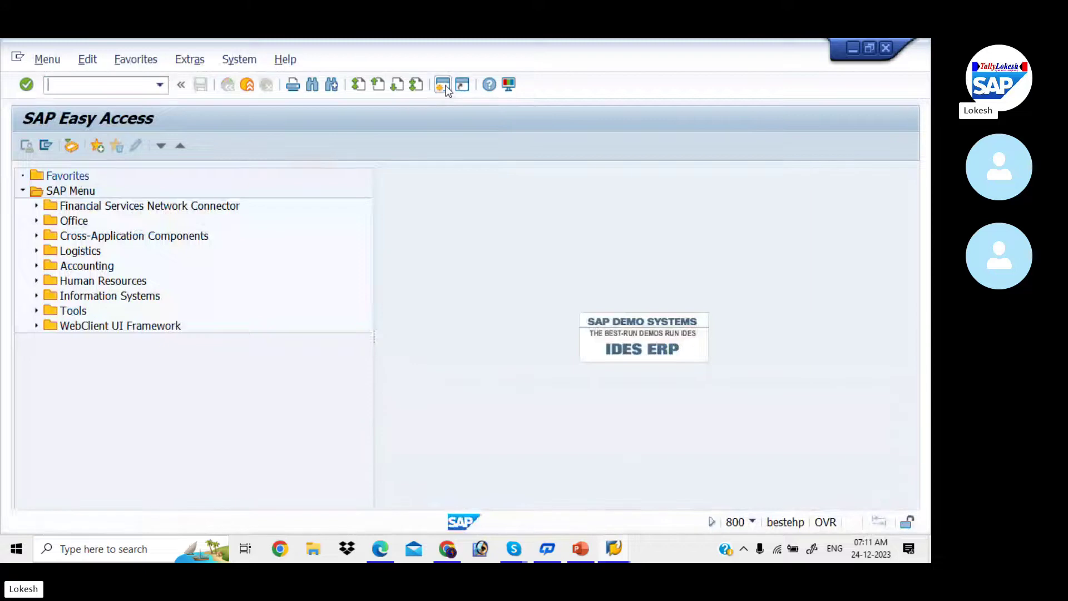
key("alt+Tab")
key("alt+Tab")
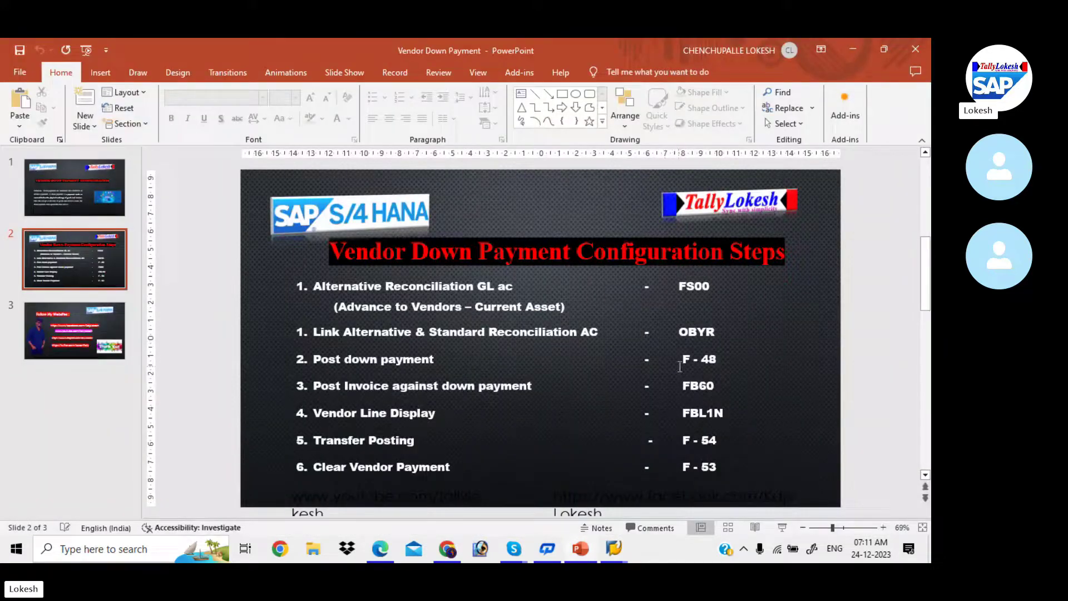
key("alt+Tab")
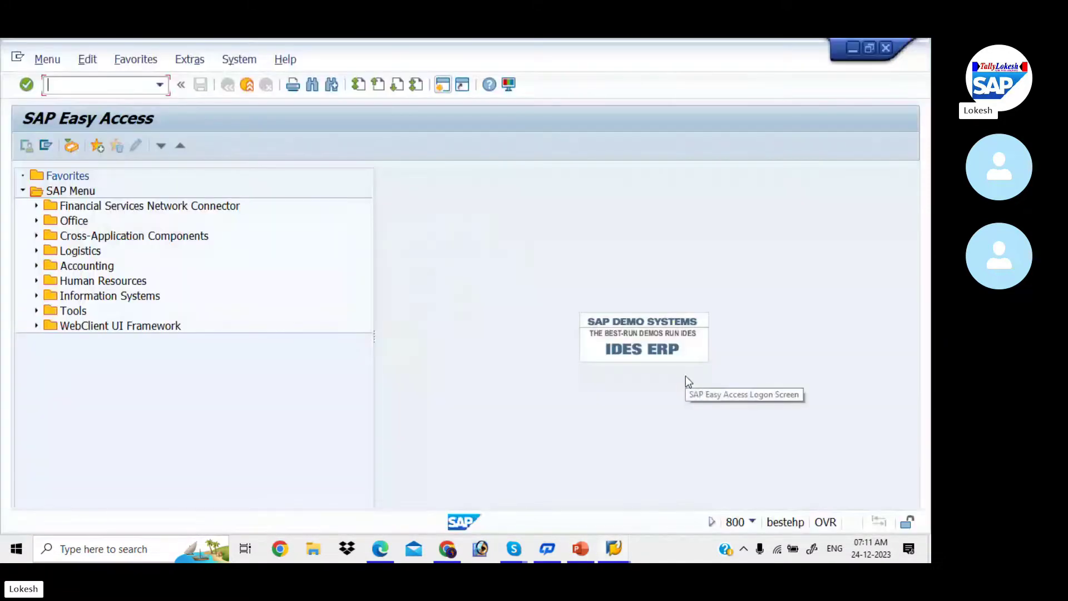
type("FB60")
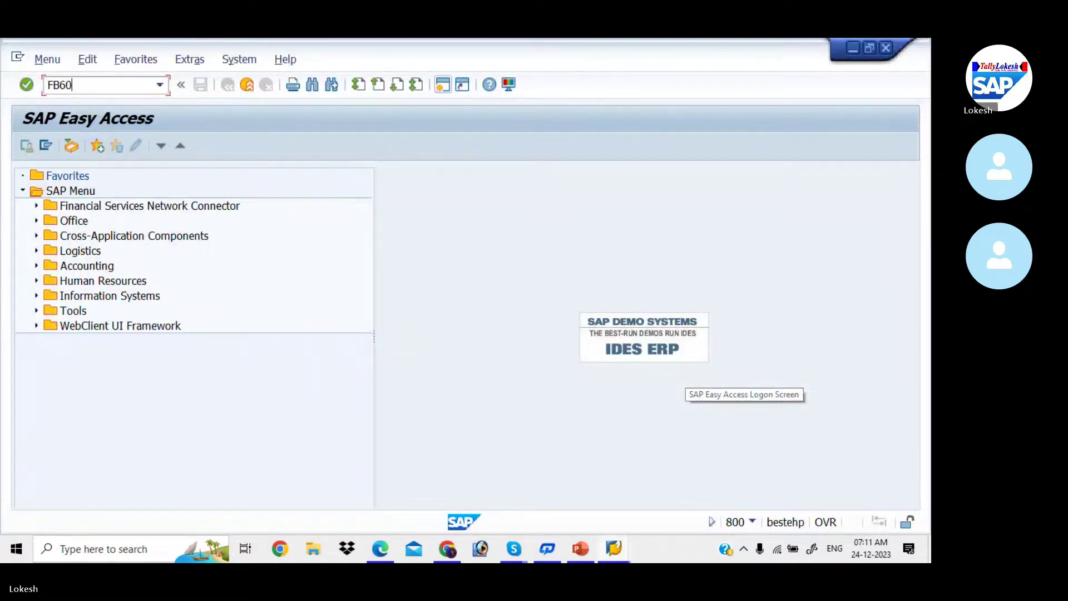
key("Return")
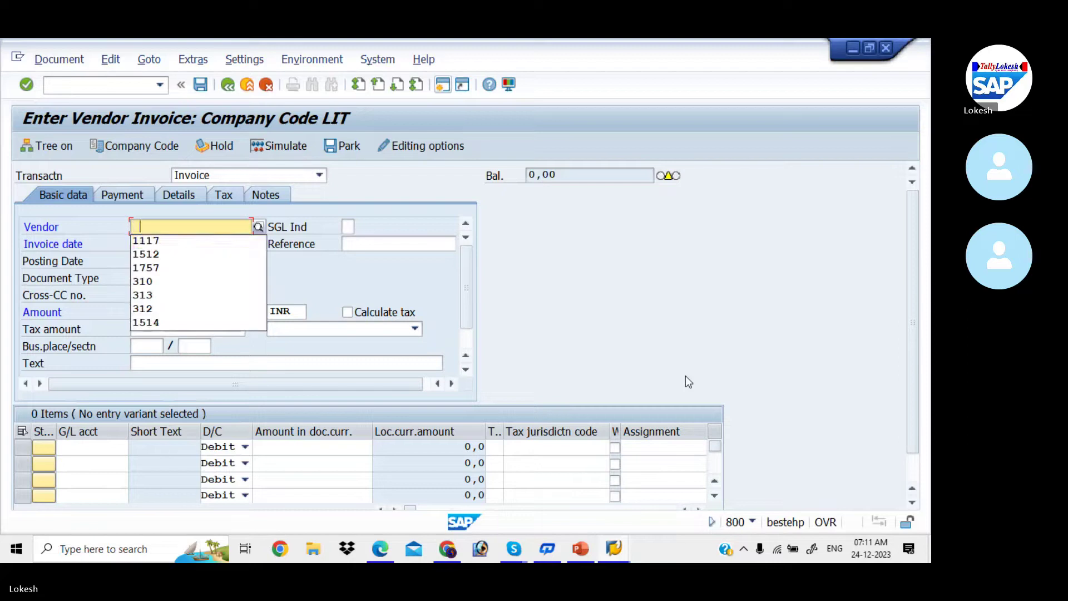
- Enter vendor LIT IT SOLUTIONS, invoice date 24.10.2023 and reference 0007 in the invoice header
key("Down")
key("Return")
type("2")
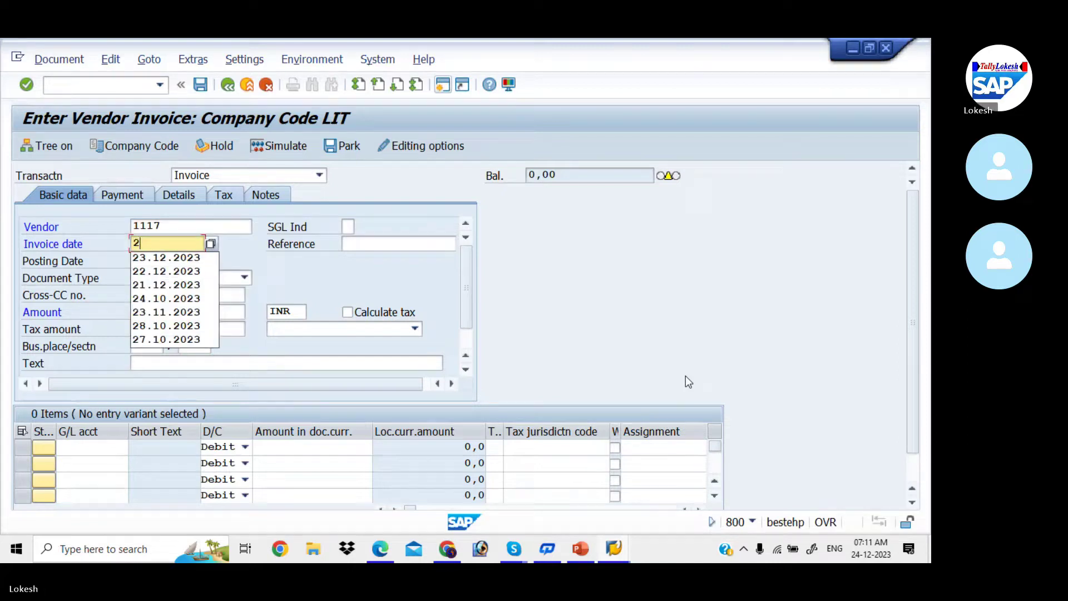
type("4.10.")
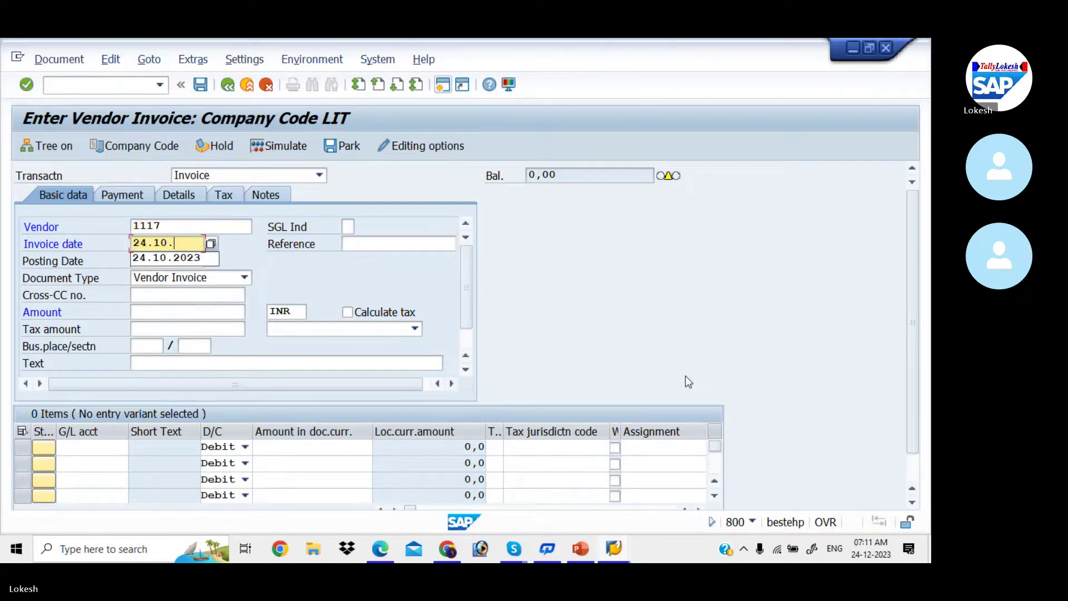
type("2023")
key("Tab")
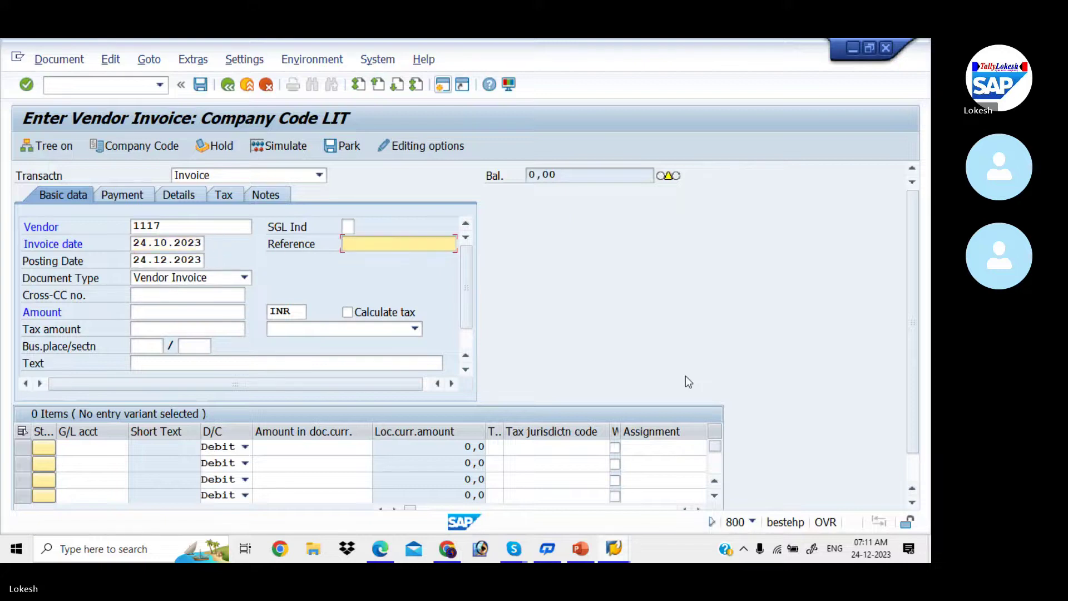
key("BackSpace")
type("0007")
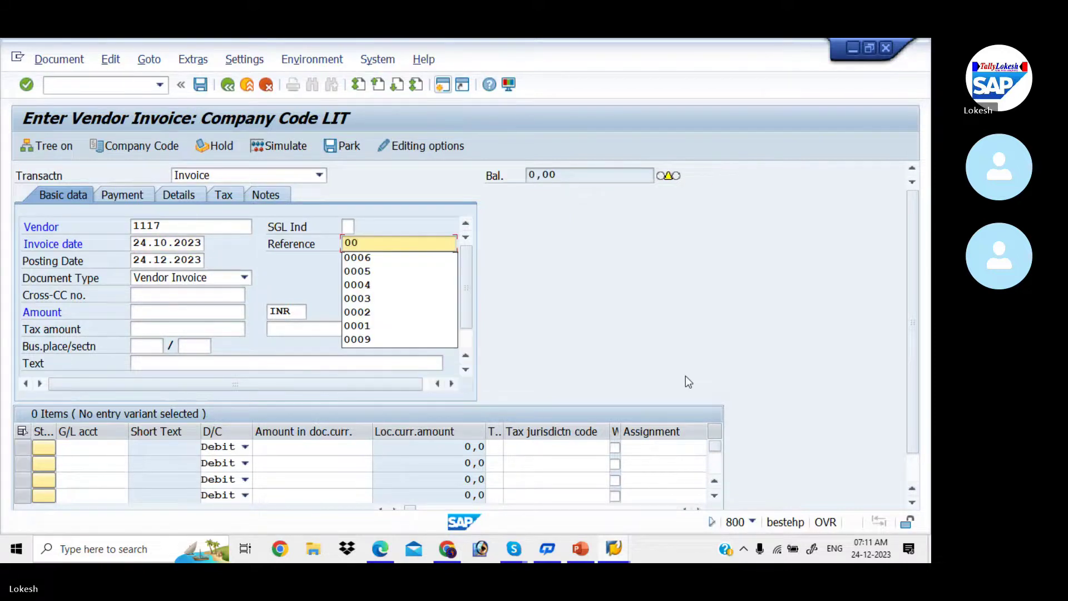
- Set the invoice amount to 100000 INR and the header text to VENDOR INVOICE
key("Tab")
key("Tab")
key("Tab")
key("Tab")
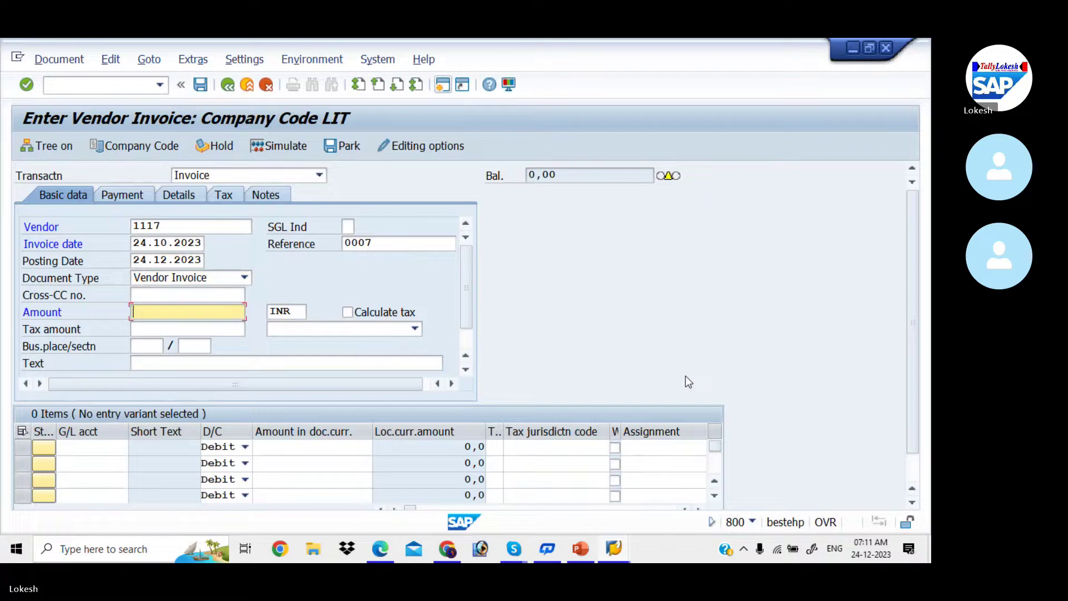
type("1")
key("Down")
key("Return")
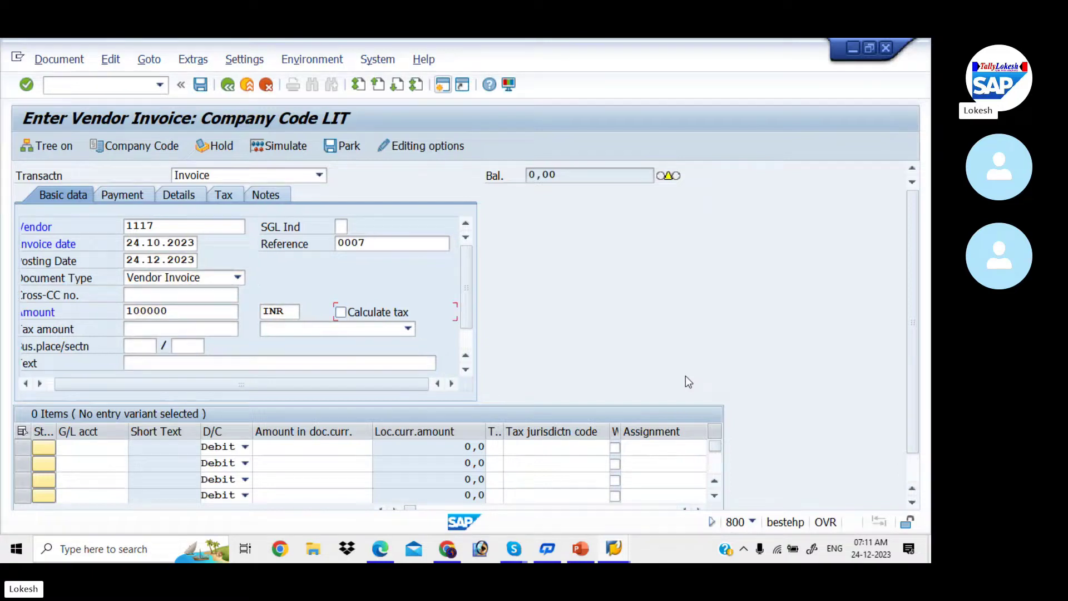
key("Tab")
key("Tab")
key("Tab")
key("Tab")
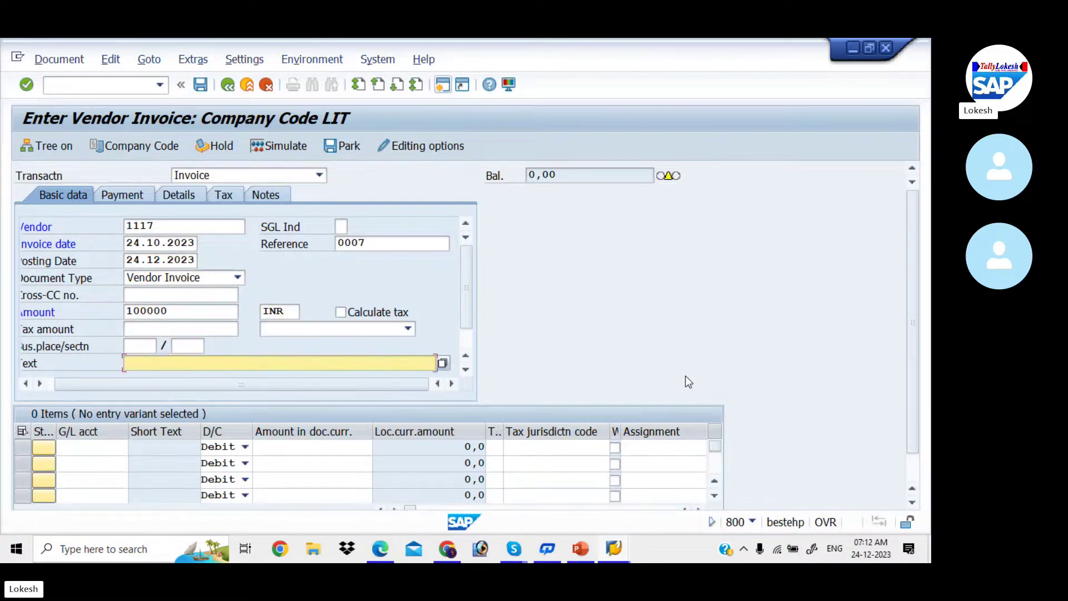
key("Down")
key("Return")
- Enter a debit line item on G/L account 400006 with an amount of 100000
key("Tab")
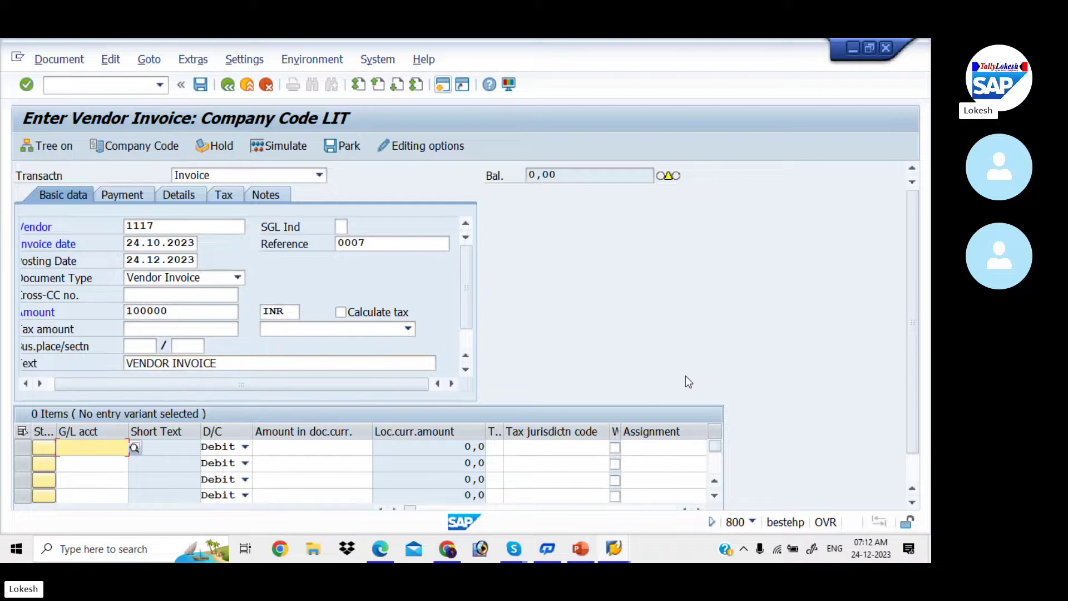
key("Down")
key("Return")
key("Tab")
key("Tab")
key("Down")
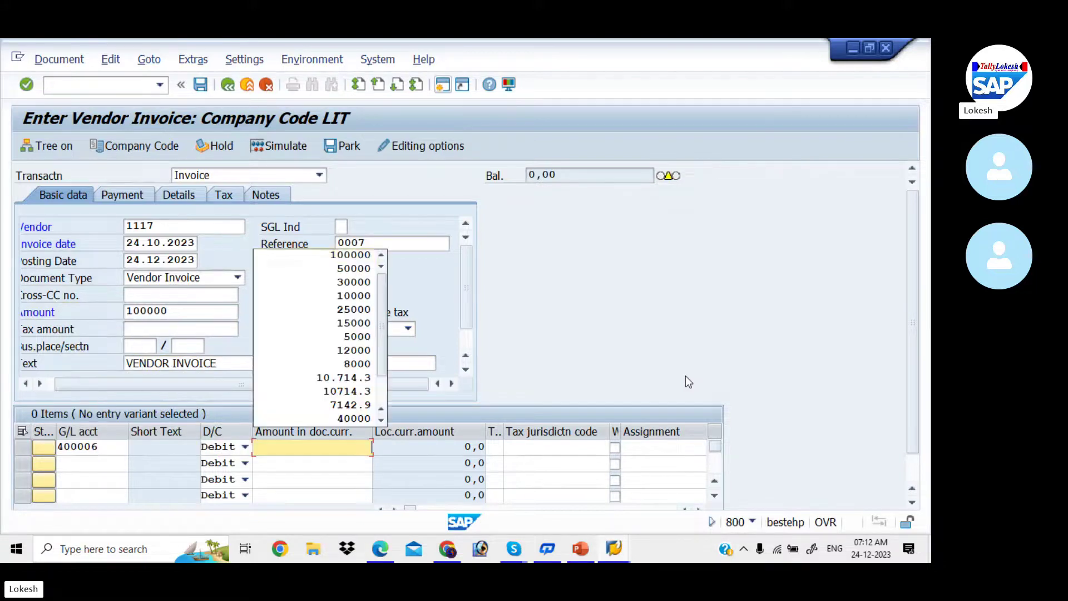
key("Down")
key("Return")
- Set the text of the G/L line item to Purchase
key("Tab")
key("Tab")
key("Tab")
key("Tab")
key("Tab")
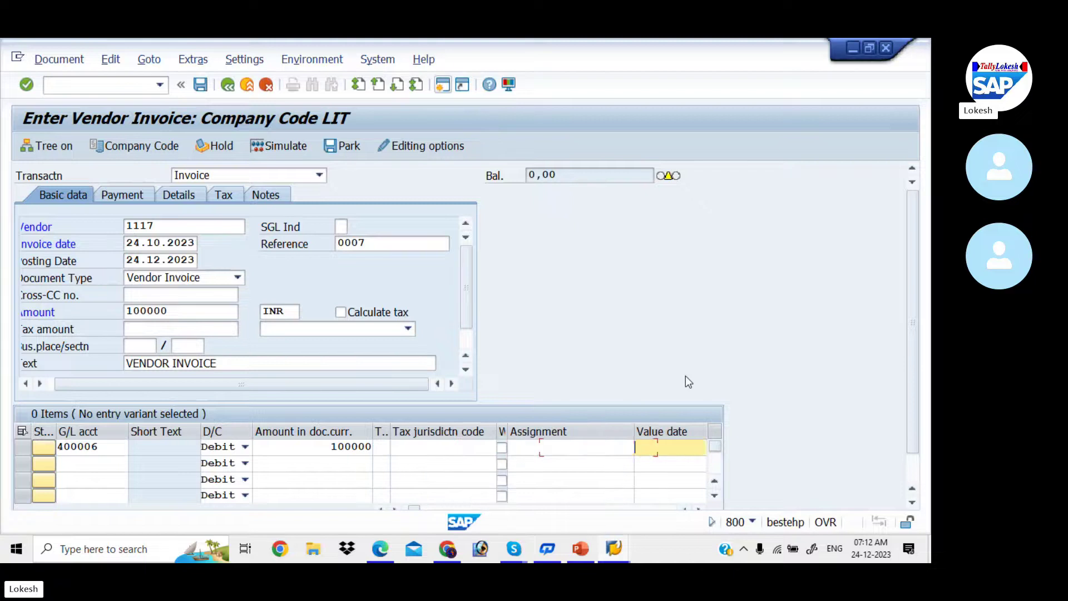
key("Tab")
key("Down")
key("Down")
key("Return")
key("Tab")
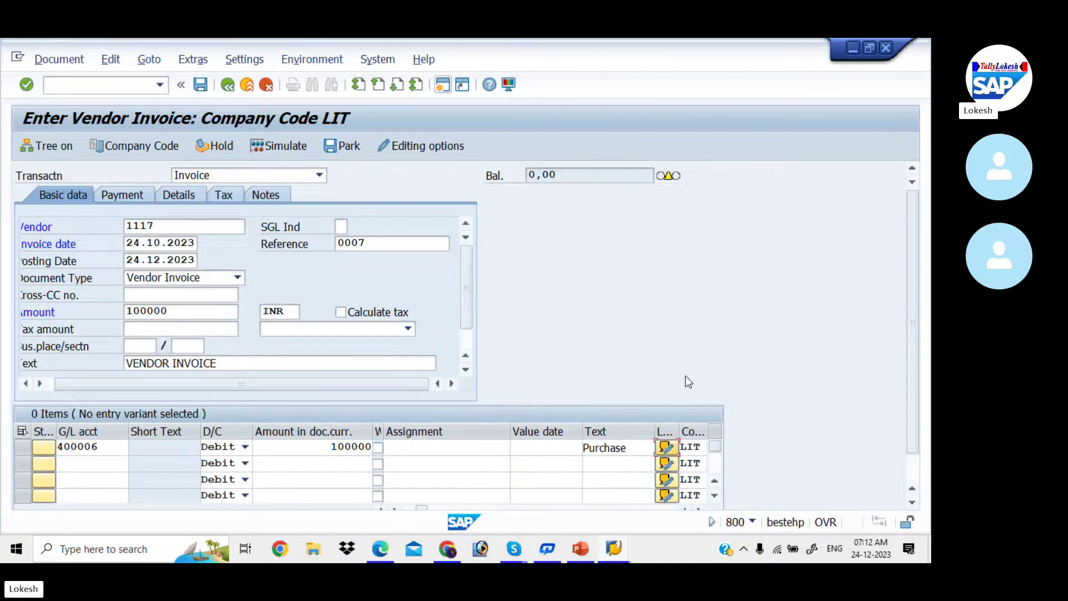
- Acknowledge the down payment and due date notices, simulate the vendor invoice and post it
key("Return")
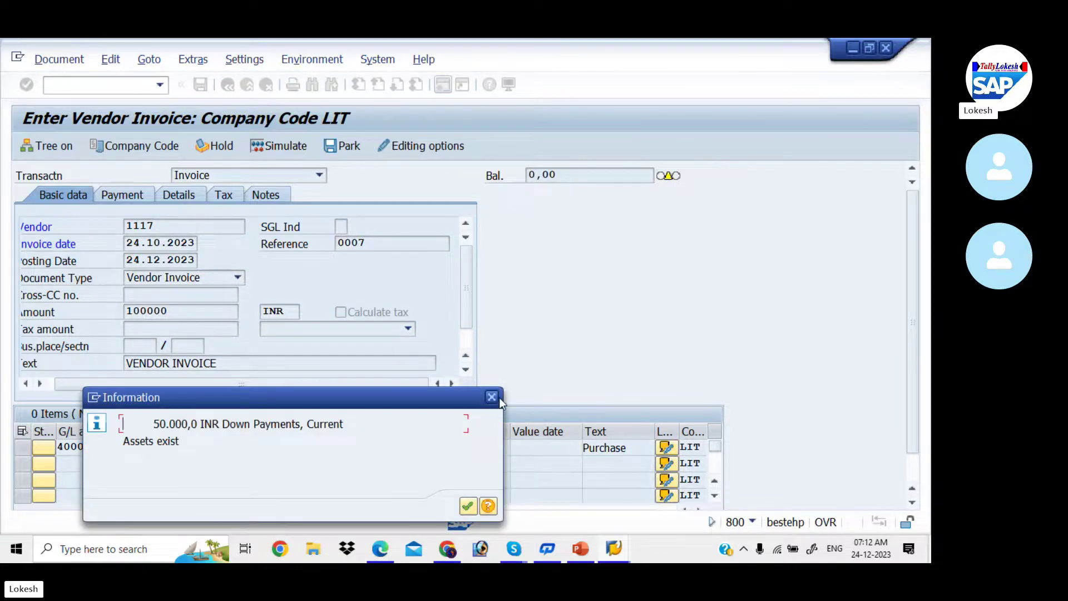
left_click(498, 397)
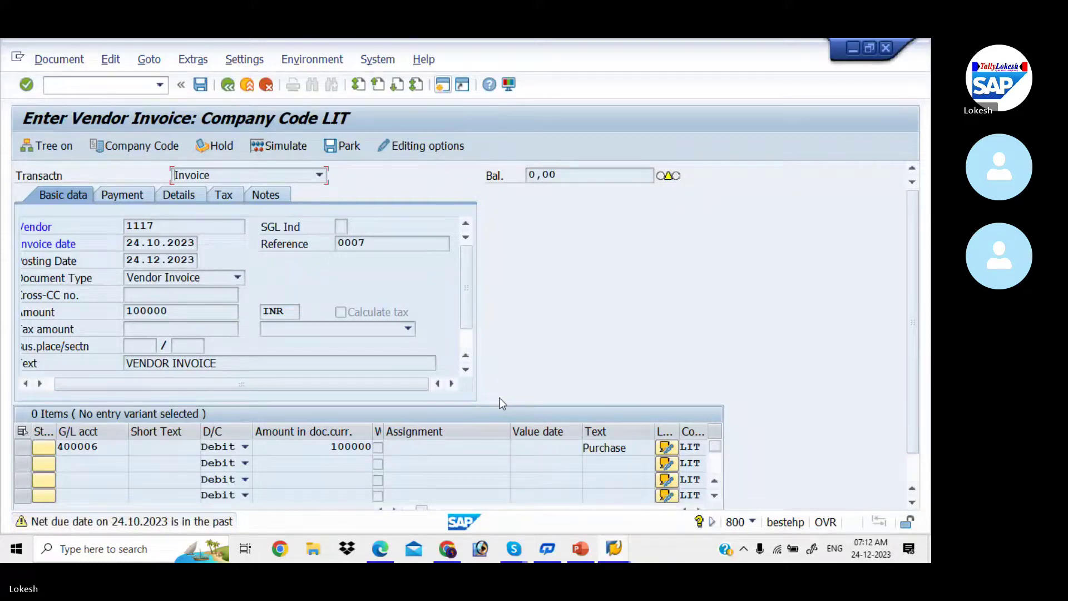
key("Return")
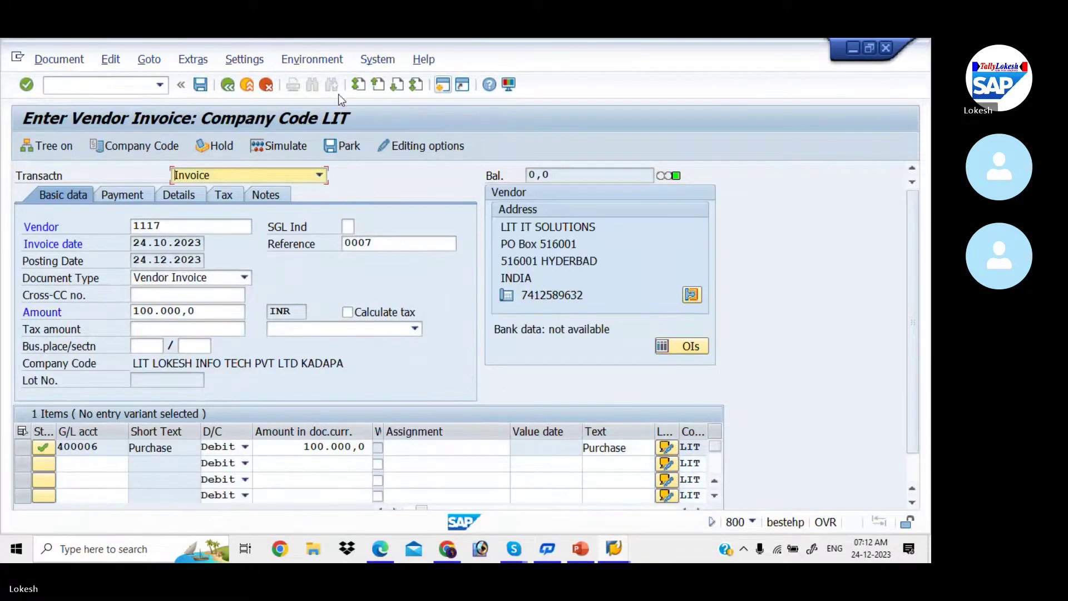
left_click(286, 146)
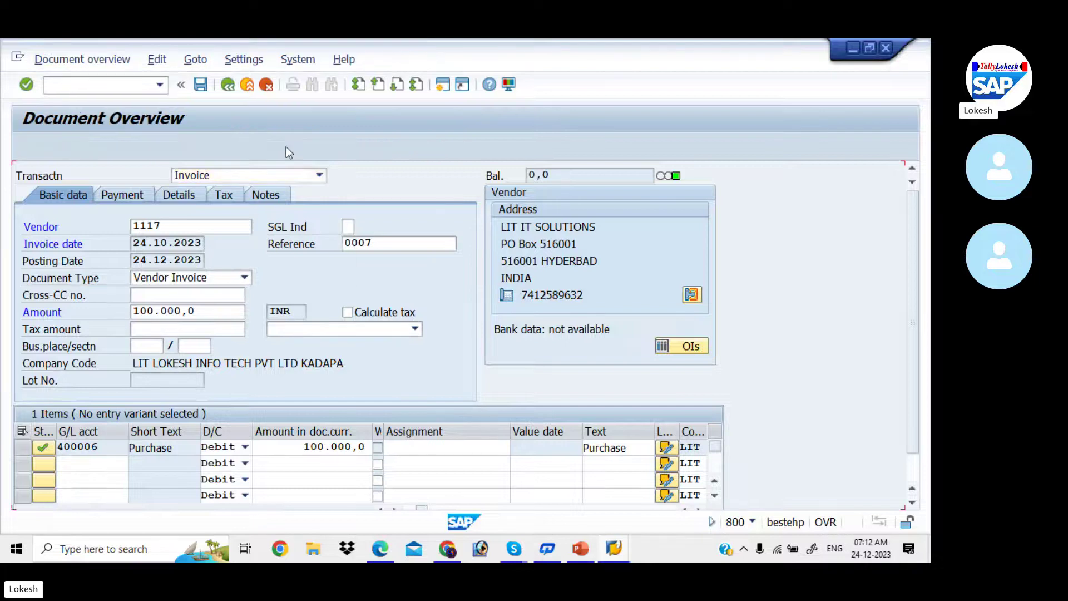
left_click(206, 83)
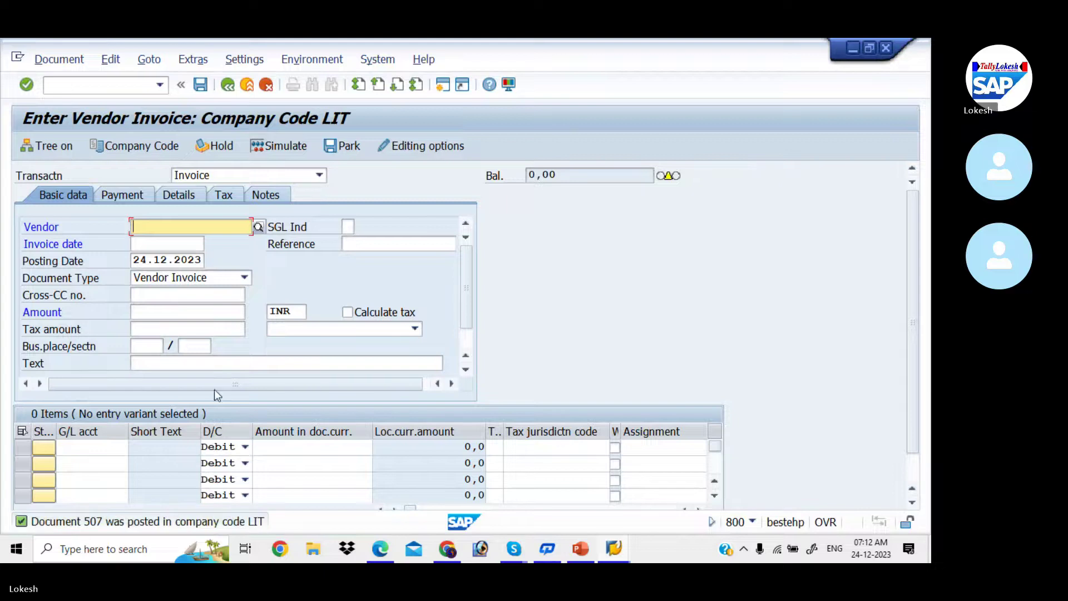
- Return to the Vendor Line Item Display session and refresh the list for the vendor
key("alt+Tab")
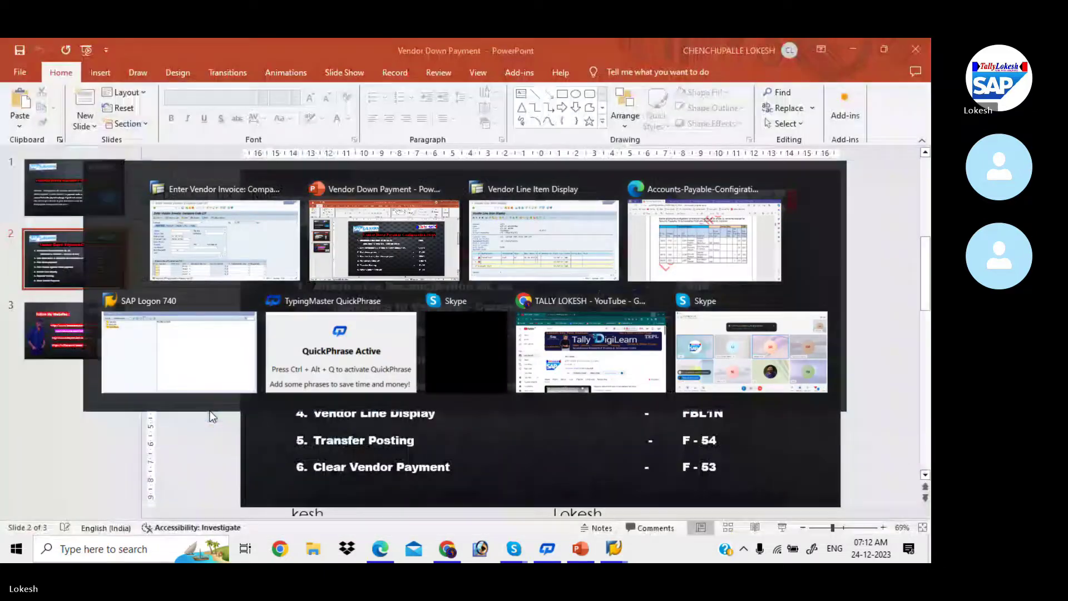
key("alt+Tab")
key("Tab")
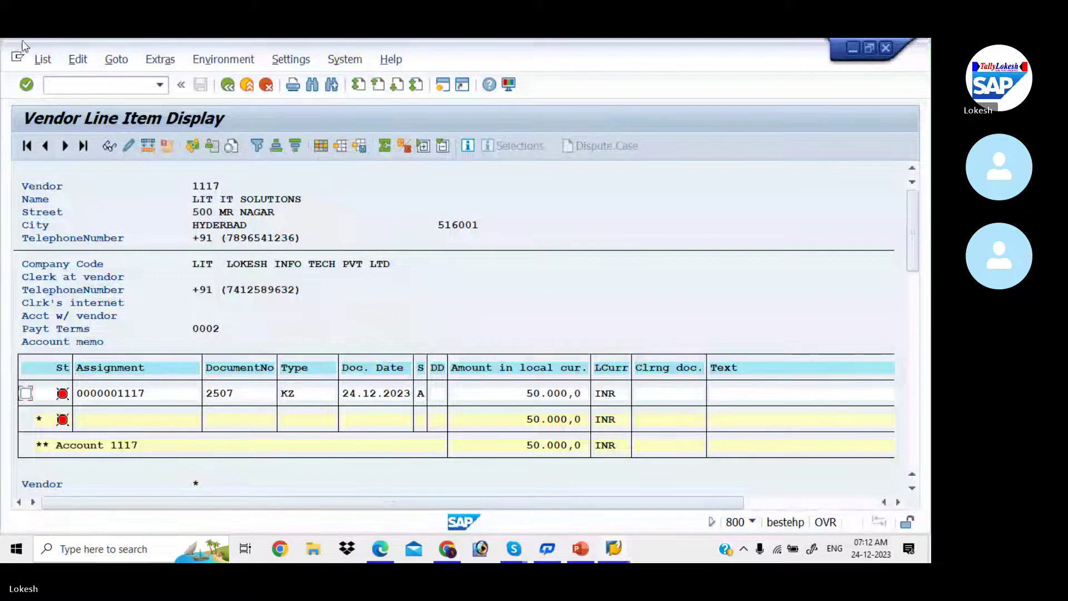
left_click(44, 59)
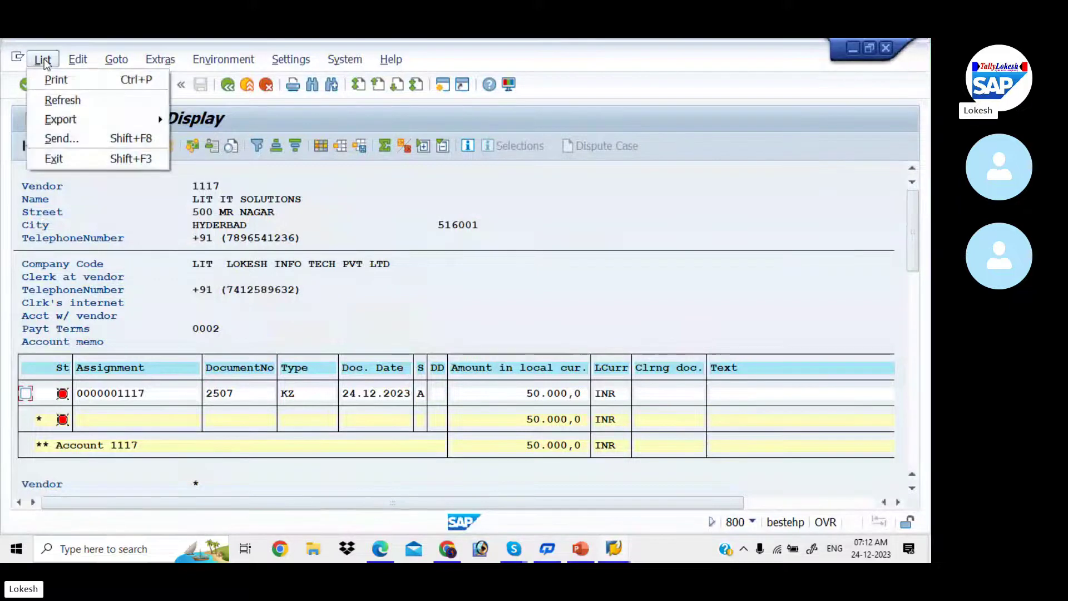
left_click(69, 100)
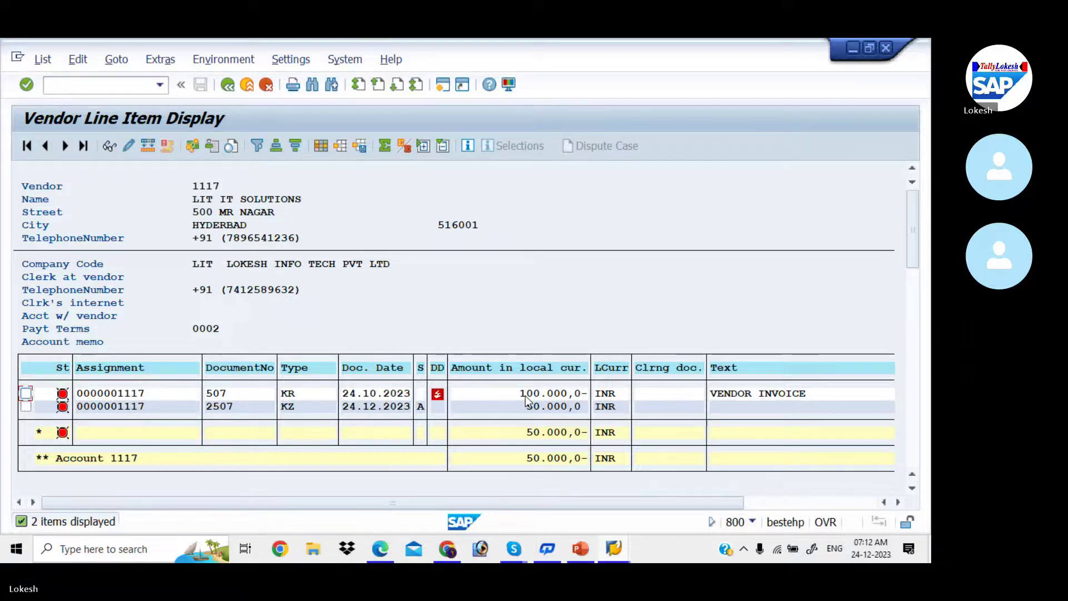
- Check the configuration steps slide in PowerPoint, return to the SAP invoice session and open transaction F-54 there
key("alt+Tab")
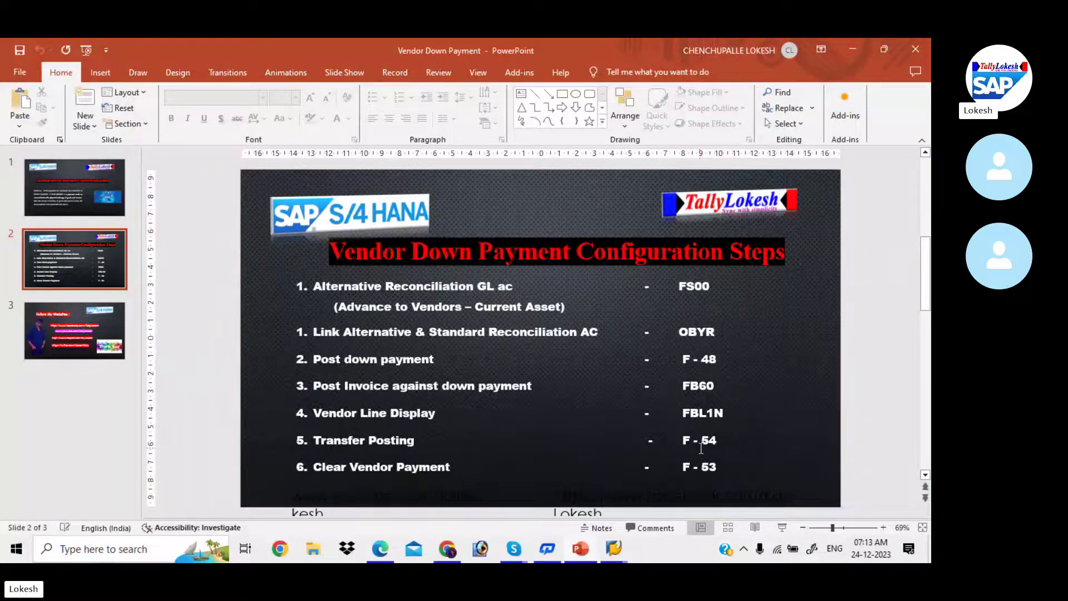
key("alt+Tab")
key("alt+Tab")
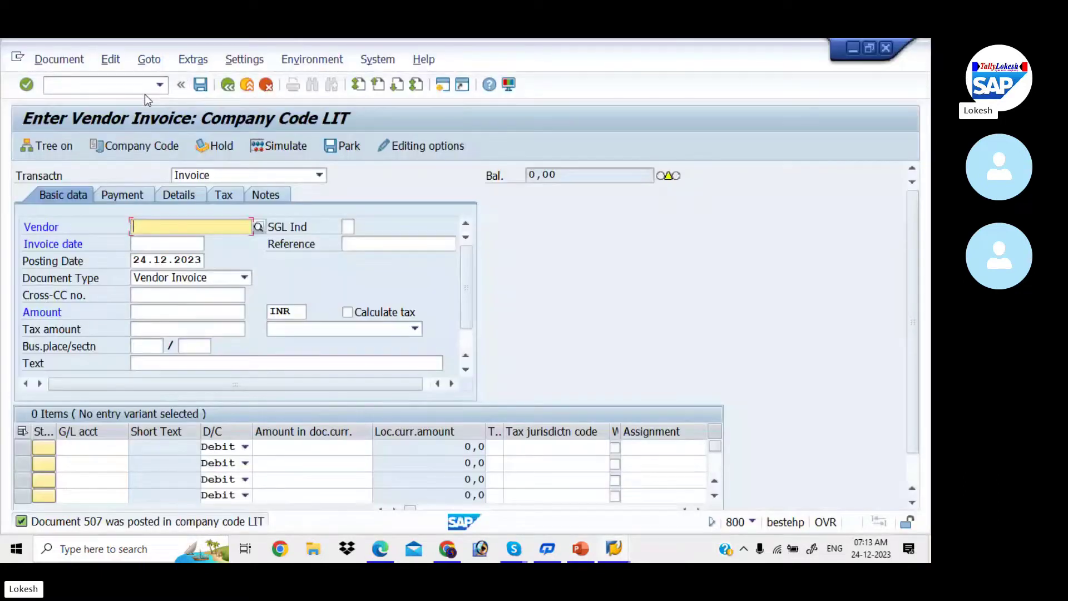
left_click(132, 87)
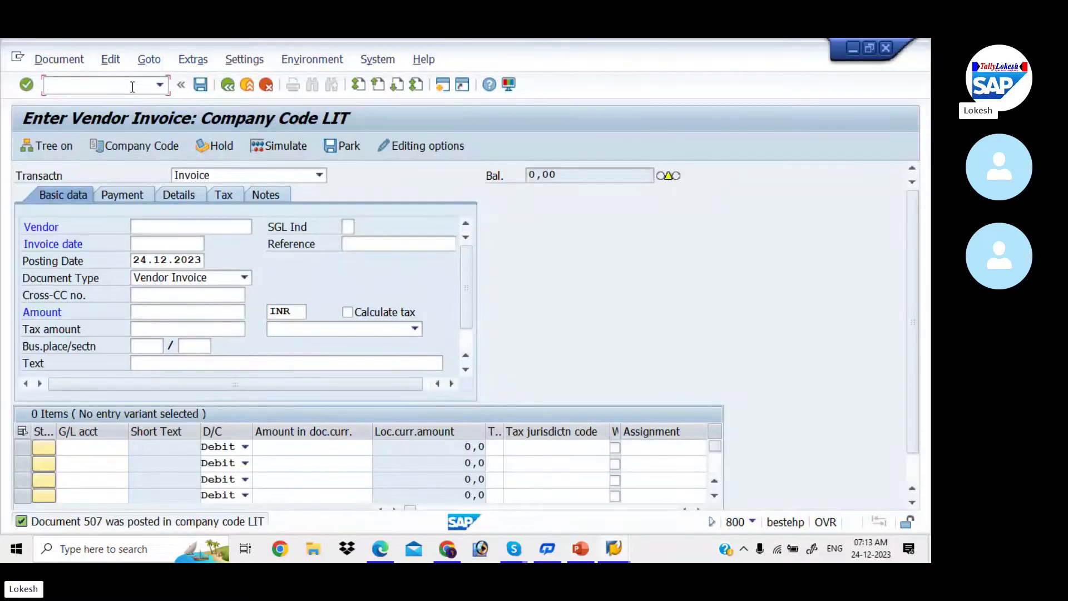
type("/NF-54")
key("Return")
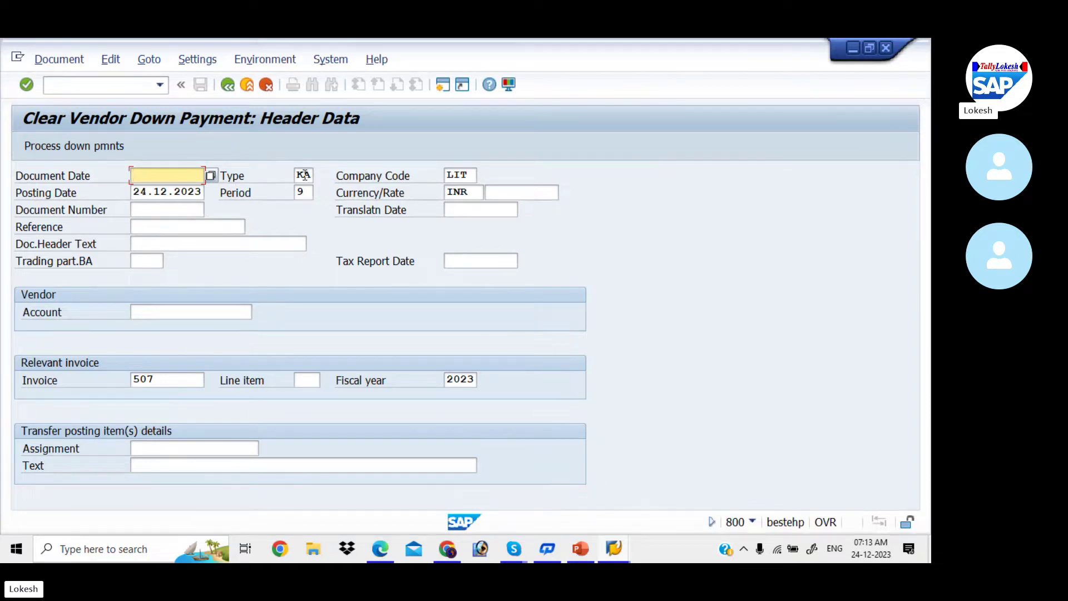
- Set the clearing document's date to 24.12.2023, its reference to 01 and its header text to Vendor Down payment
key("Down")
key("Down")
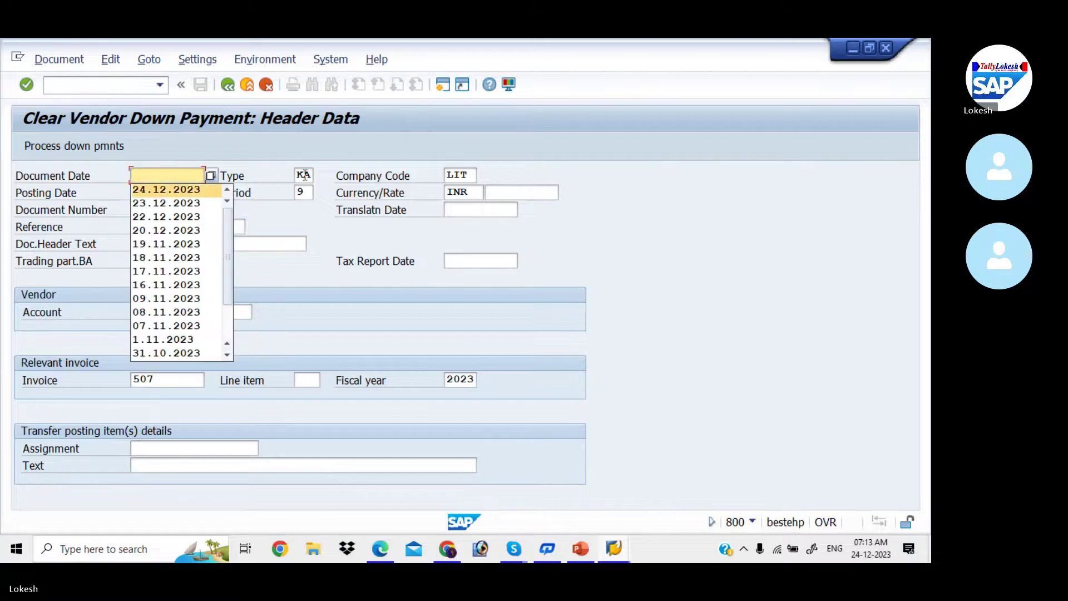
key("Tab")
key("Tab")
key("Tab")
key("Tab")
key("Tab")
key("Tab")
key("Tab")
key("Tab")
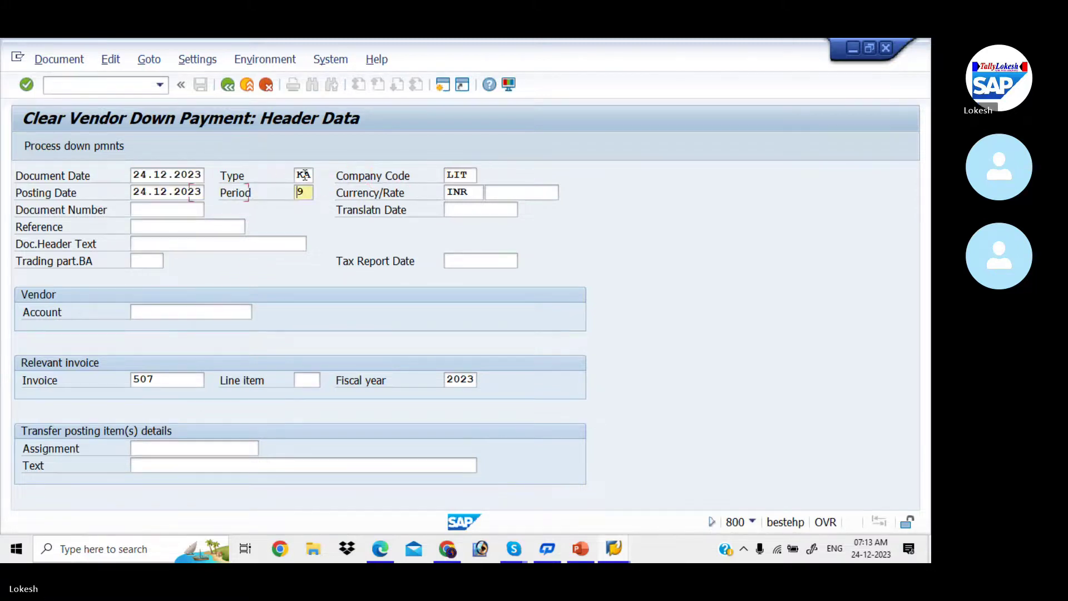
type("01")
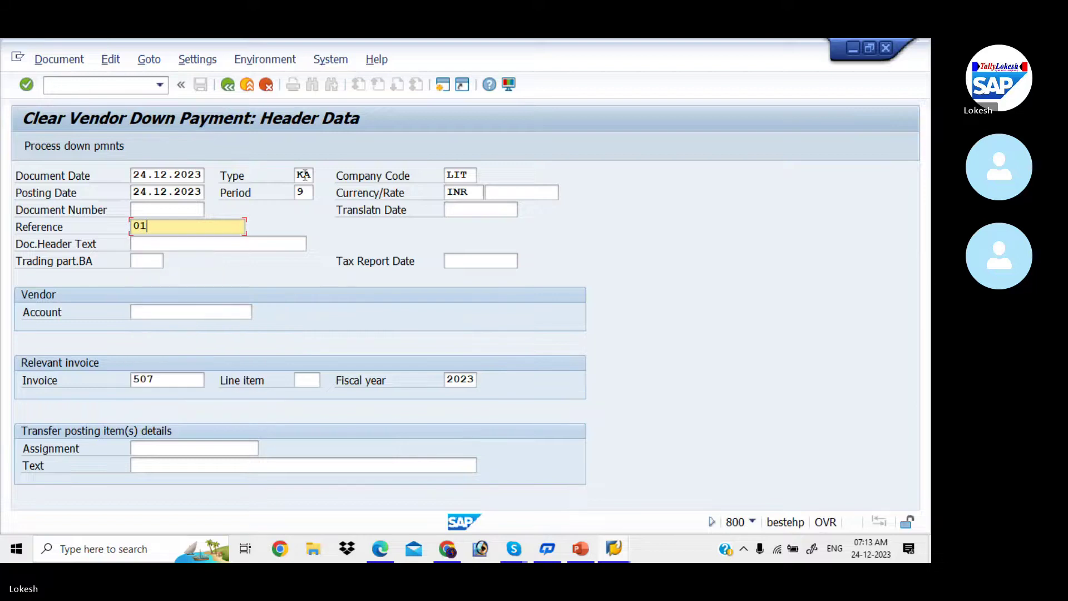
key("Tab")
key("Down")
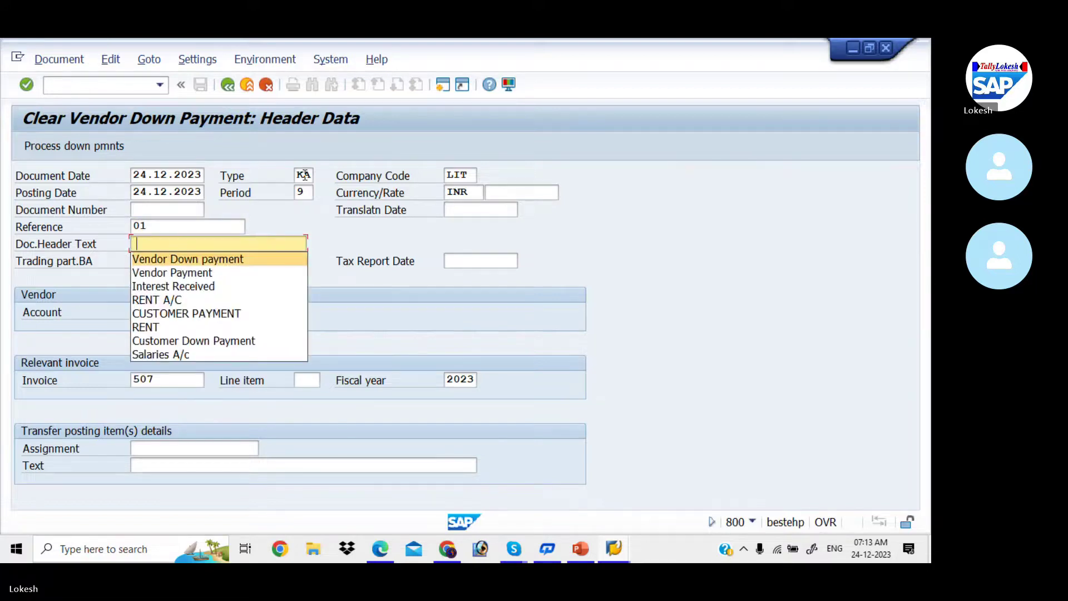
key("Return")
- Select vendor LIT IT SOLUTIONS as the account for the down payment clearing
key("Tab")
key("Tab")
key("Tab")
key("Down")
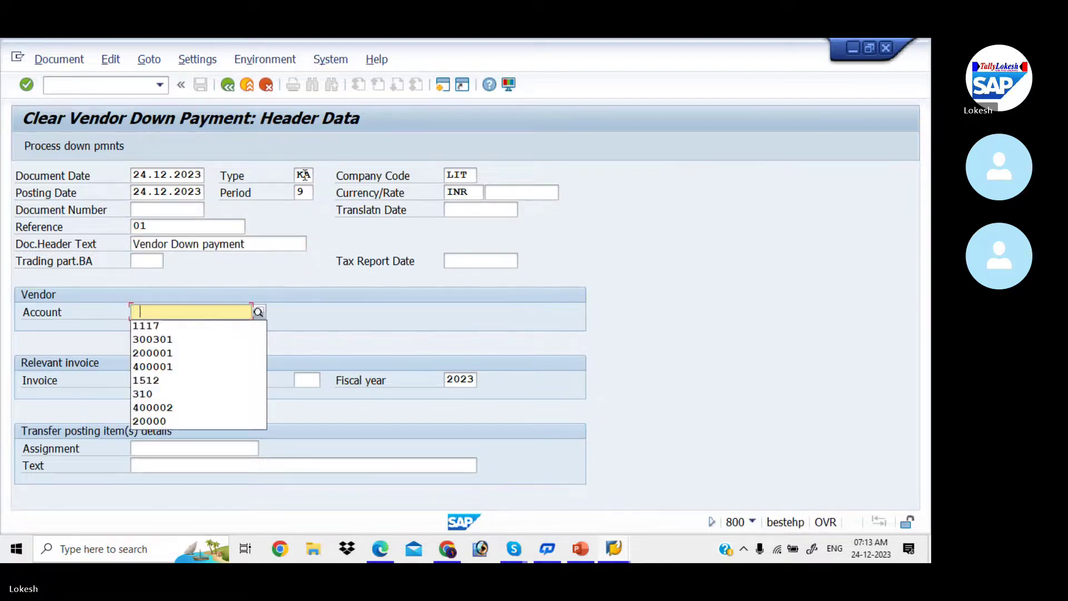
key("Return")
key("Tab")
key("Tab")
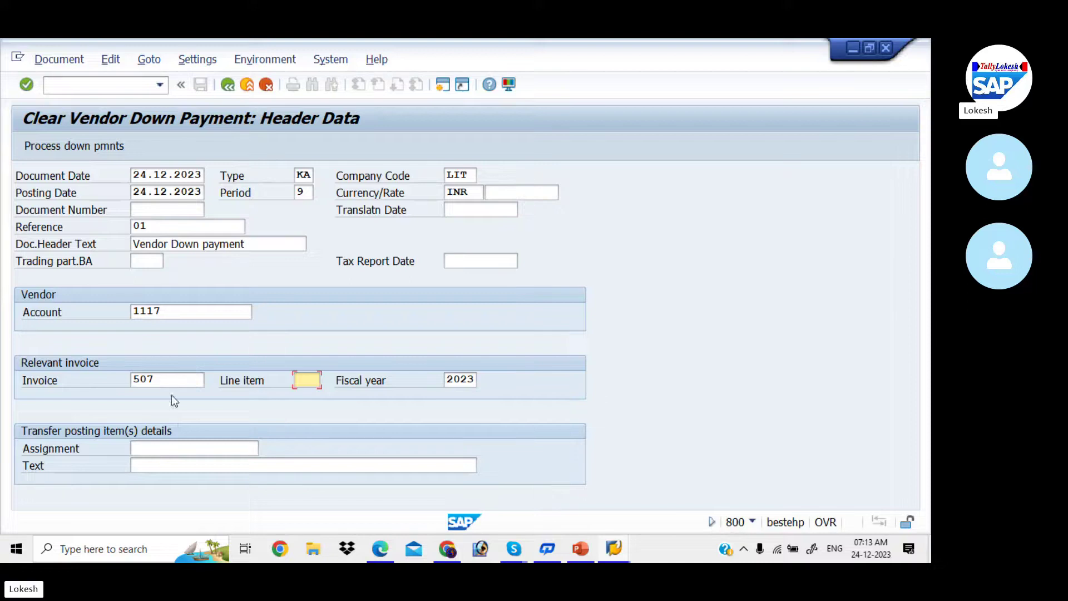
- Set the transfer posting text to VENDOR INVOICE and try to process the vendor's down payments
left_click(179, 469)
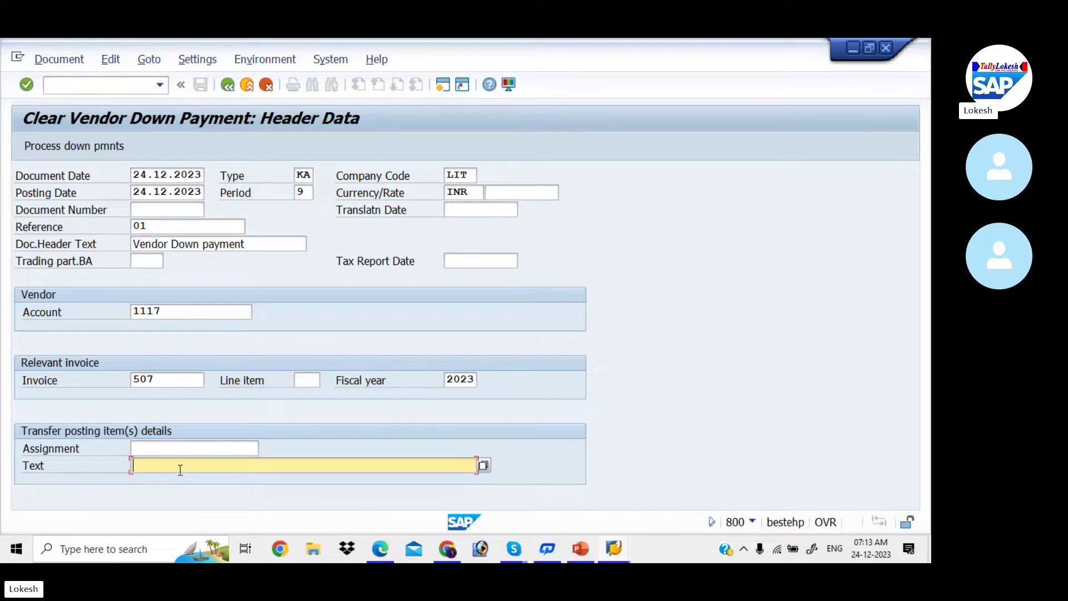
left_click(180, 470)
key("Return")
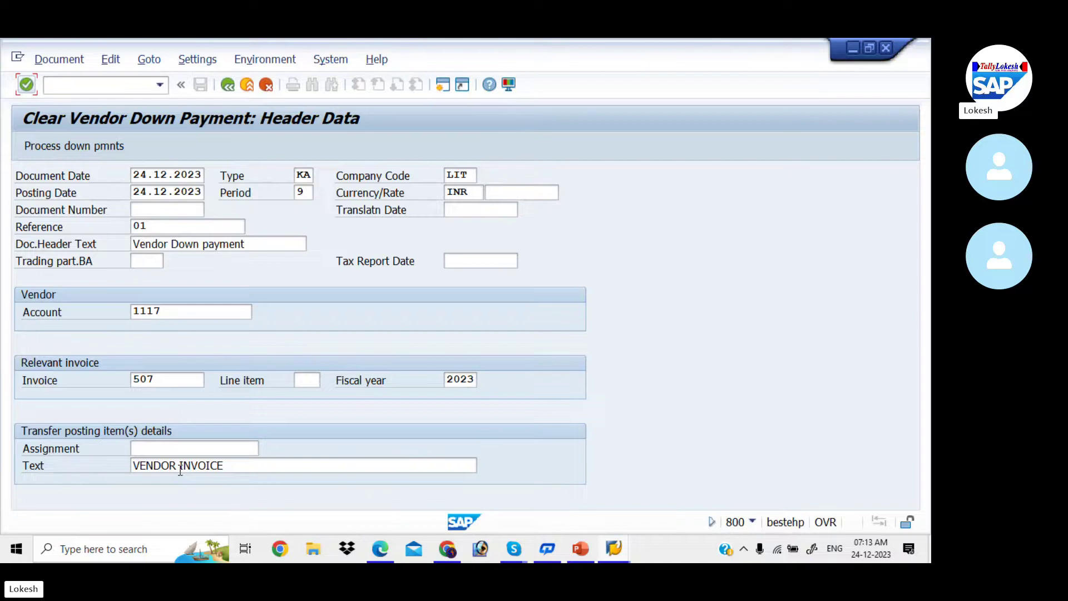
left_click(83, 151)
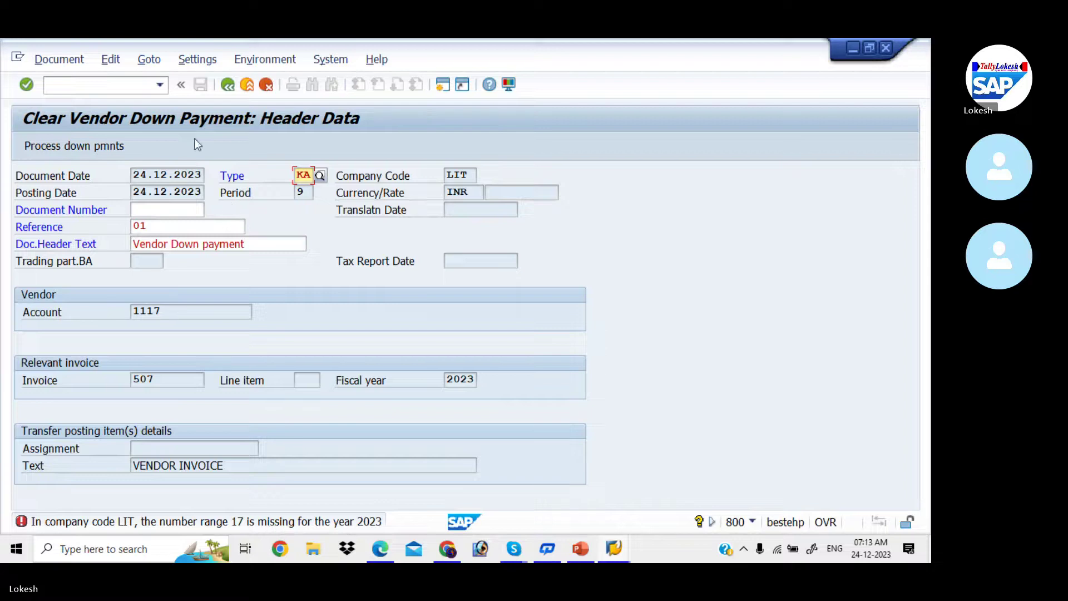
- Open transaction FBN1 for accounting document number ranges and enter company code LIT
left_click(132, 83)
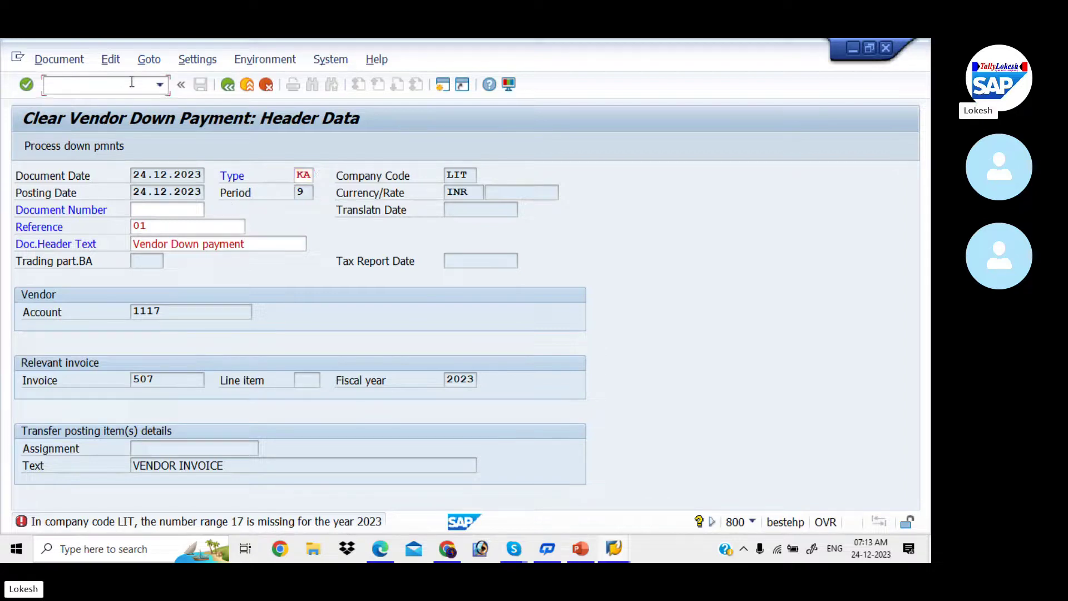
type("/NFBN1")
key("Return")
type("LIT")
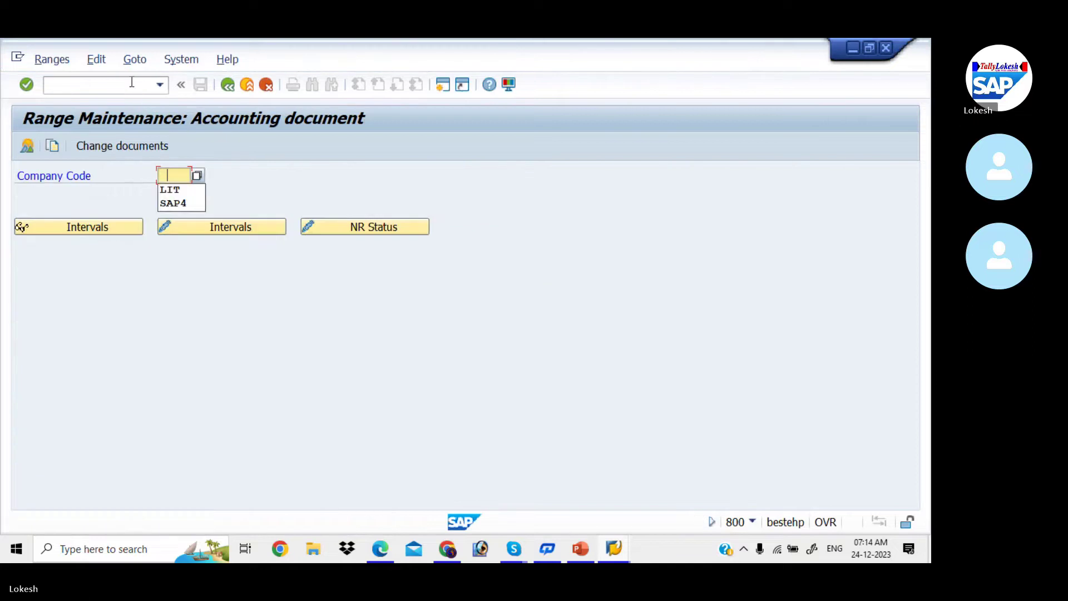
- Add number range interval 17 for year 2023, from 3001 to 3500, to company code LIT, save it and acknowledge the transport notice
key("Tab")
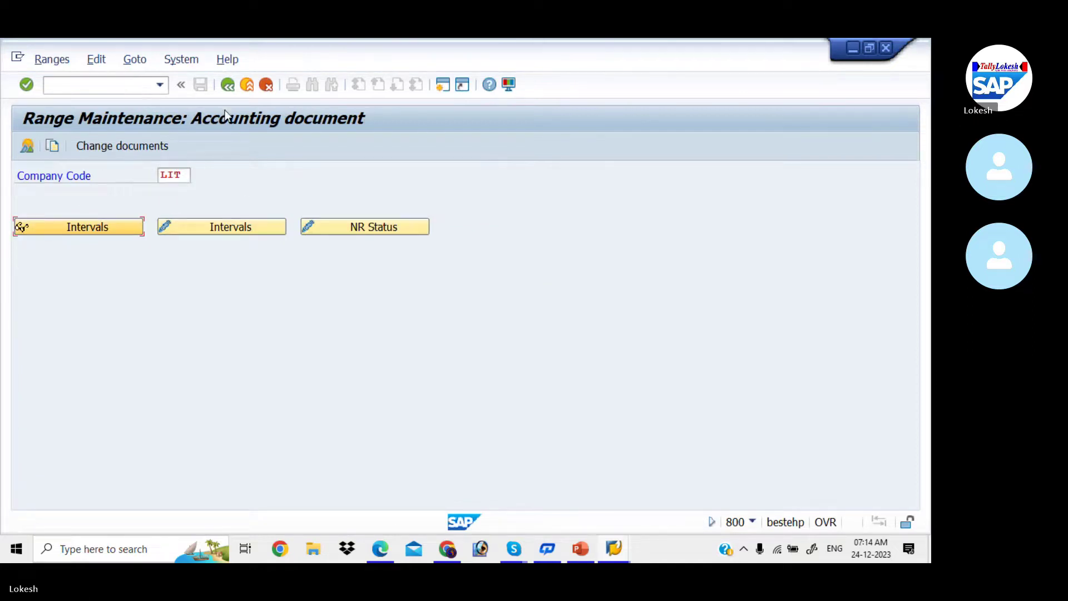
left_click(256, 230)
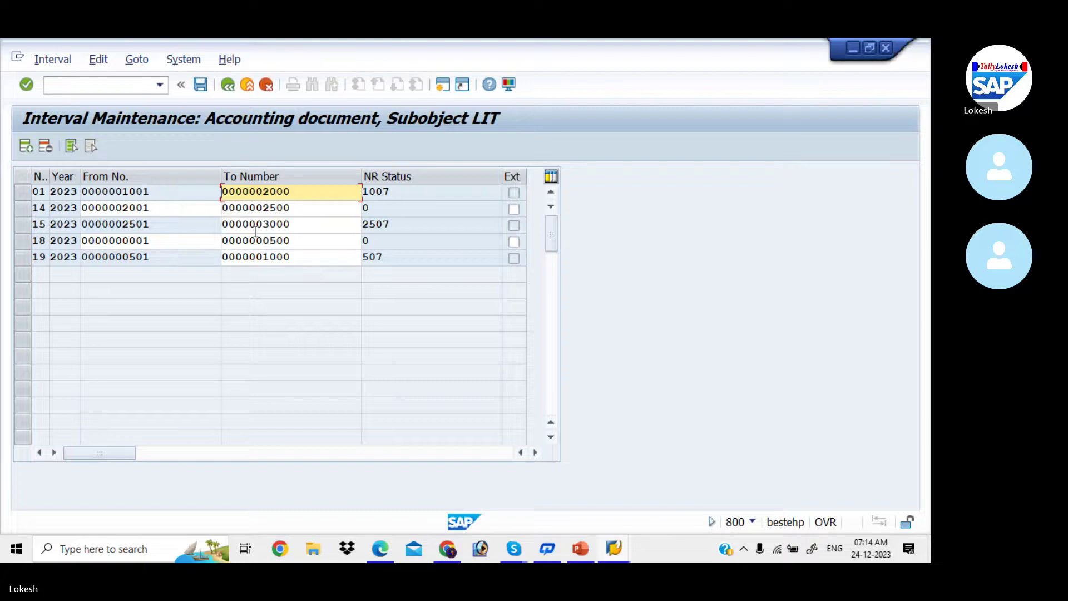
left_click(30, 148)
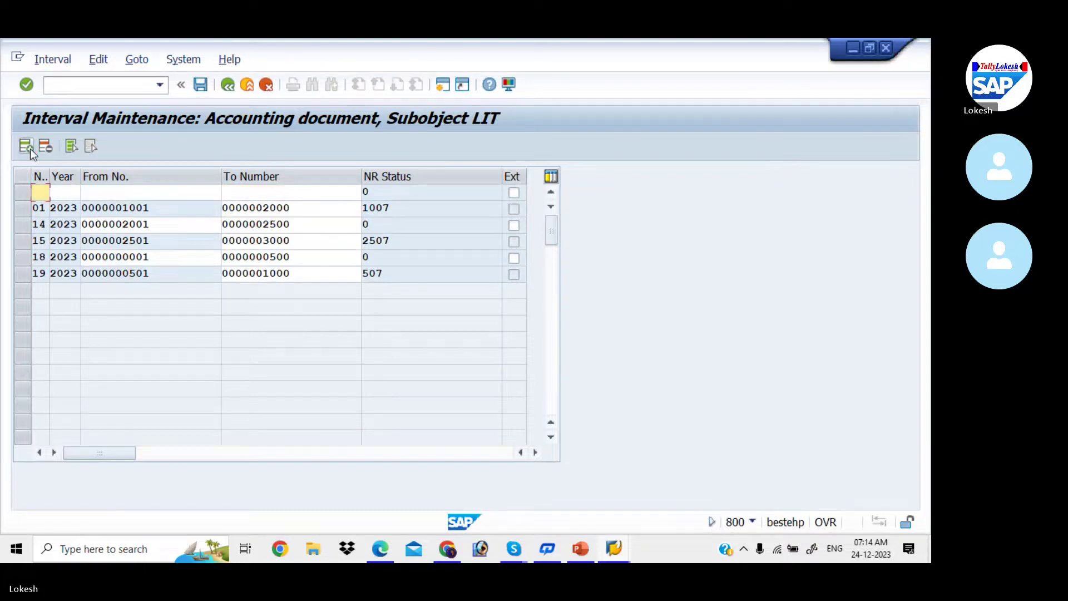
type("17 ")
type("2023 ")
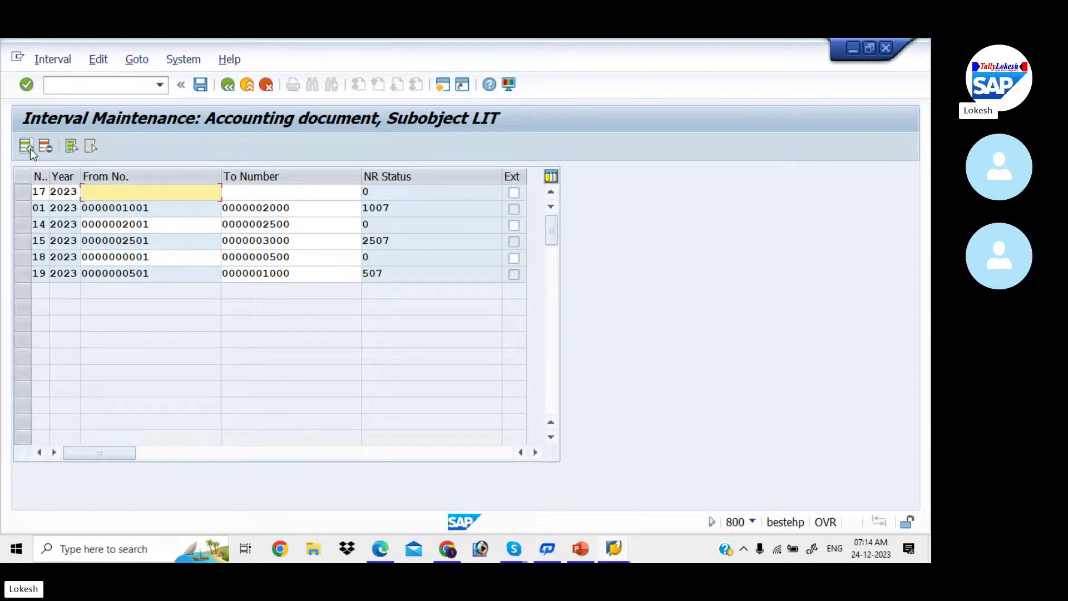
type("3001")
key("Tab")
type("3500")
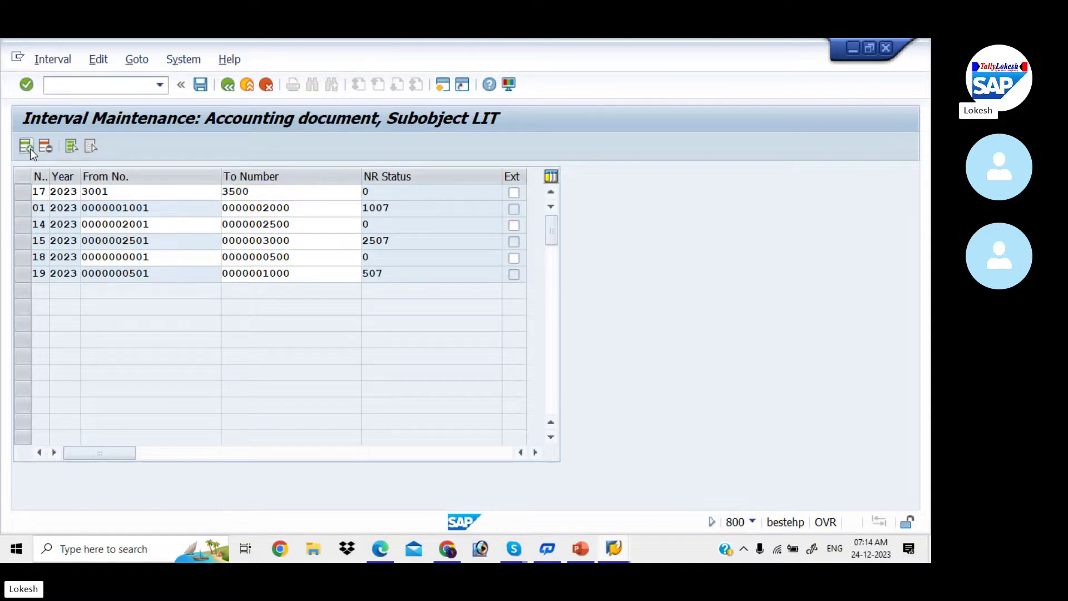
key("Return")
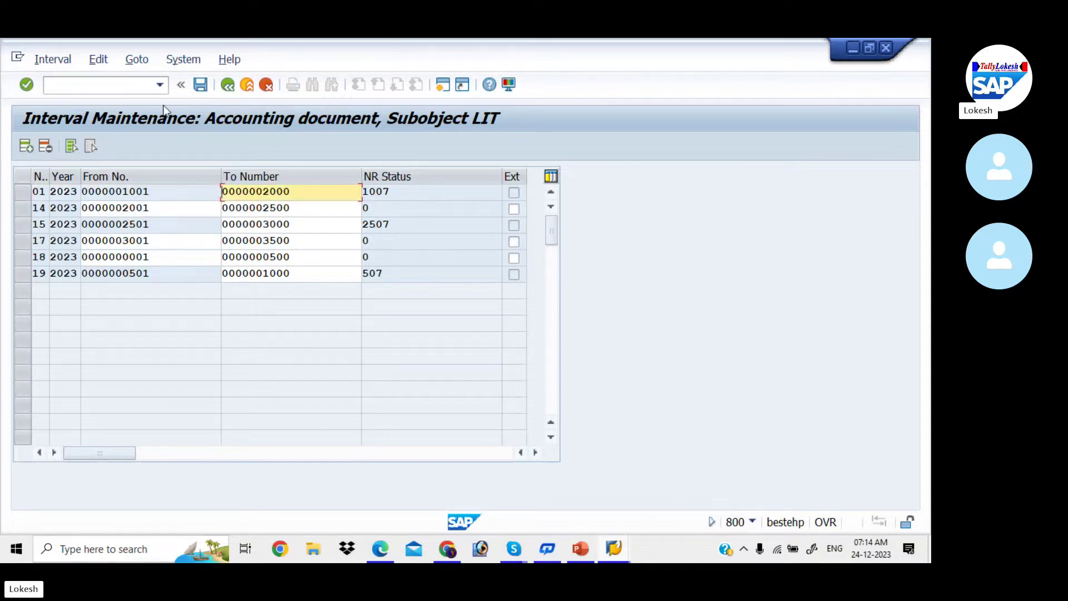
left_click(198, 87)
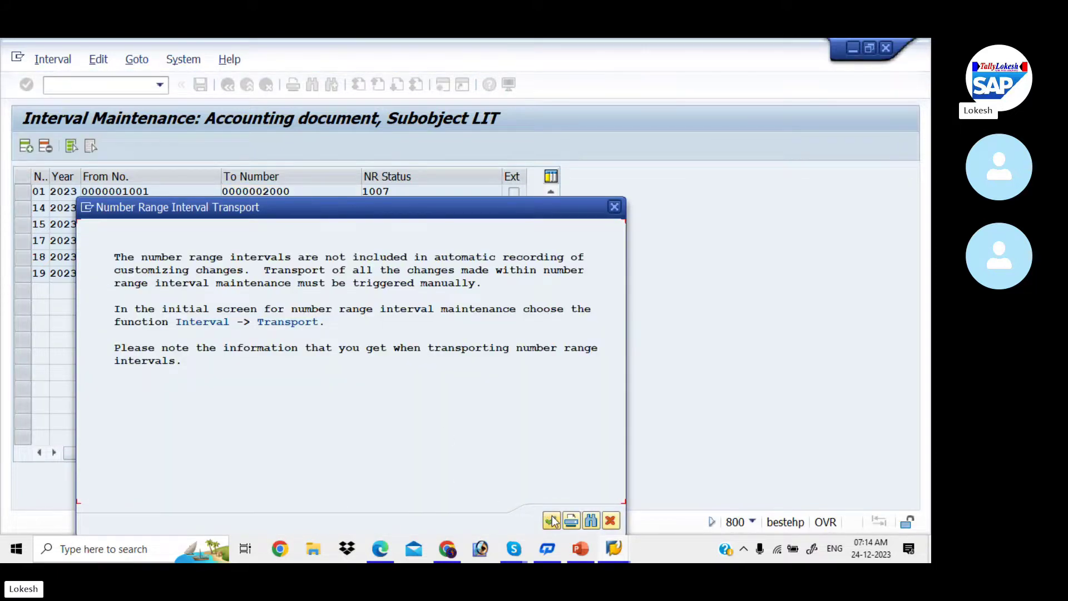
left_click(551, 520)
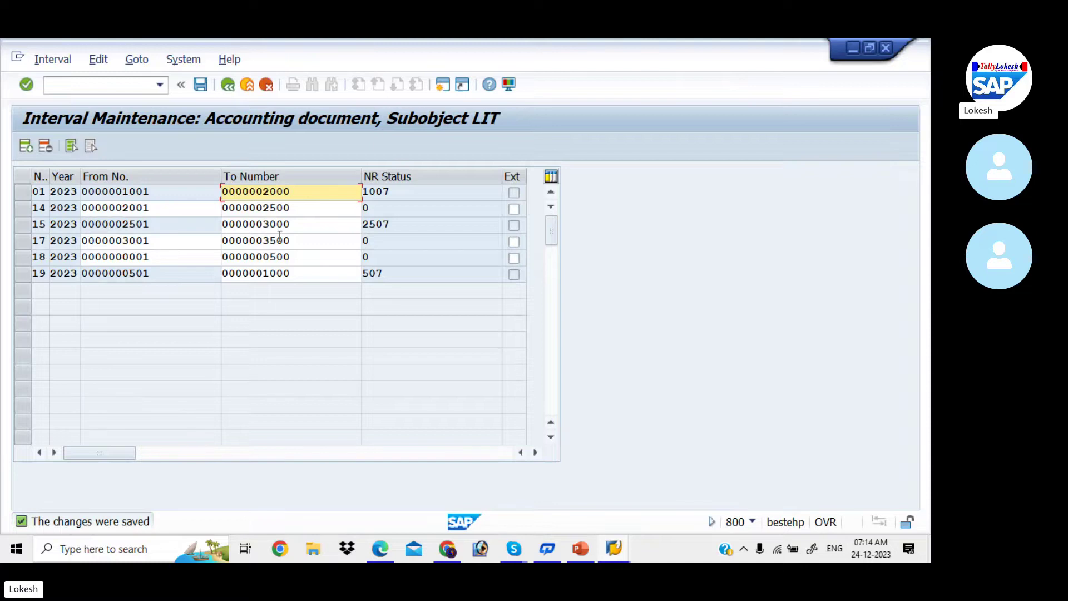
key("alt+Tab")
key("alt+Tab")
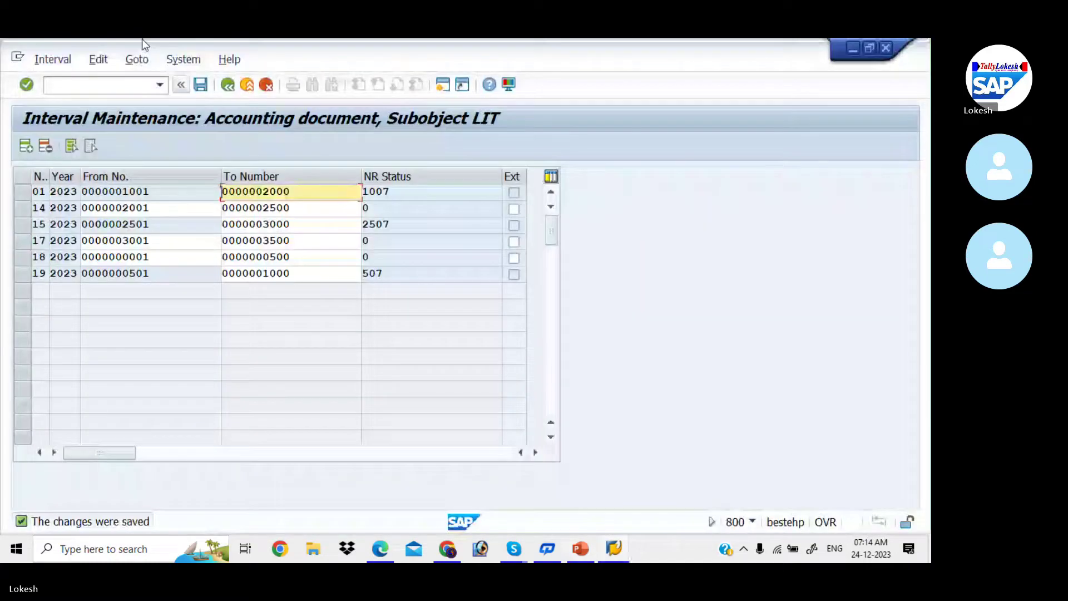